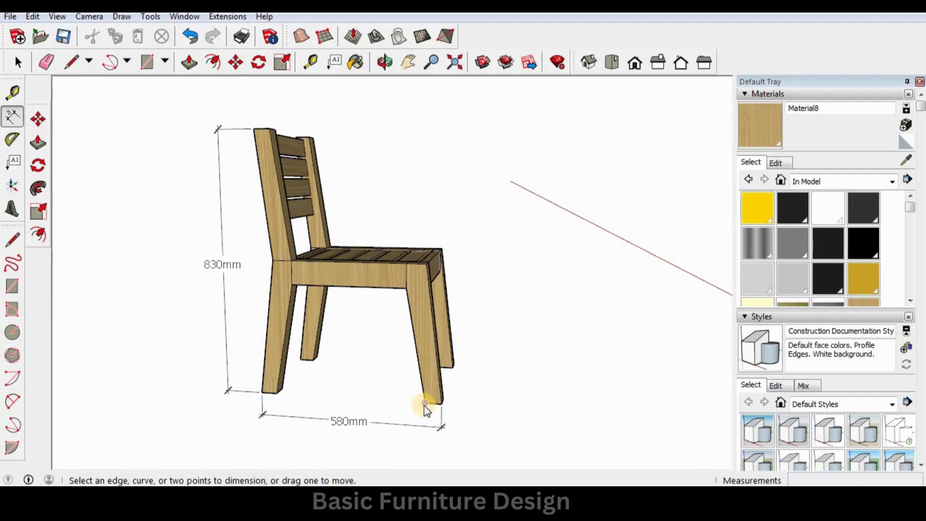
Dimension the chair's front height from the bottom of the front leg to the seat, placing the dimension in front of the chair
{"action": "left_click", "coordinate": [424, 404]}
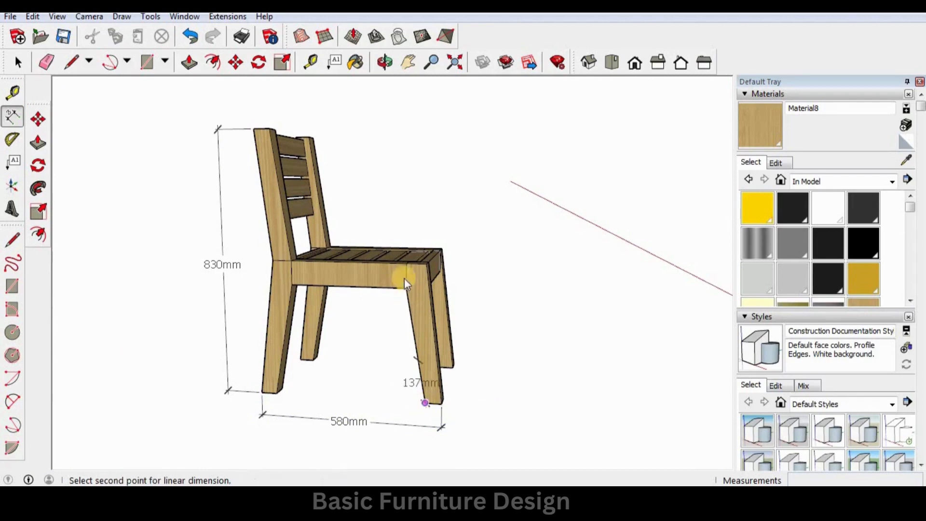
{"action": "left_click", "coordinate": [435, 275]}
{"action": "left_click", "coordinate": [483, 296]}
Dimension the front width between the outer bottom corners of the two front legs and place it just below the feet
{"action": "middle_click_drag", "start_coordinate": [555, 334], "coordinate": [393, 409]}
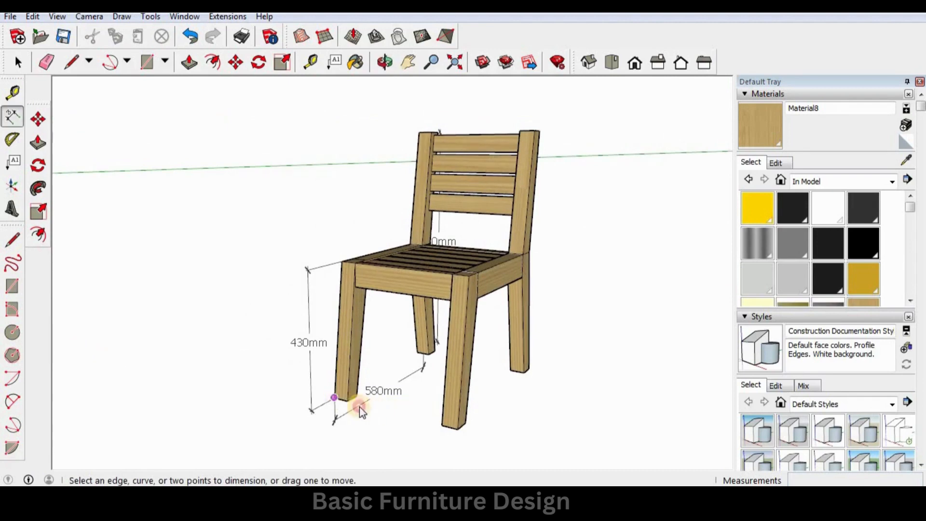
{"action": "left_click", "coordinate": [334, 398]}
{"action": "left_click", "coordinate": [459, 431]}
{"action": "left_click", "coordinate": [434, 440]}
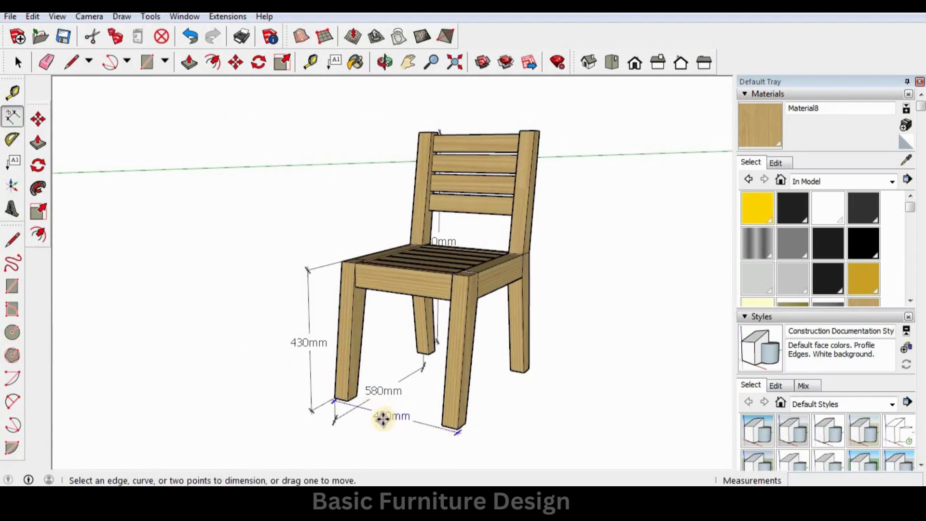
{"action": "left_click", "coordinate": [382, 418]}
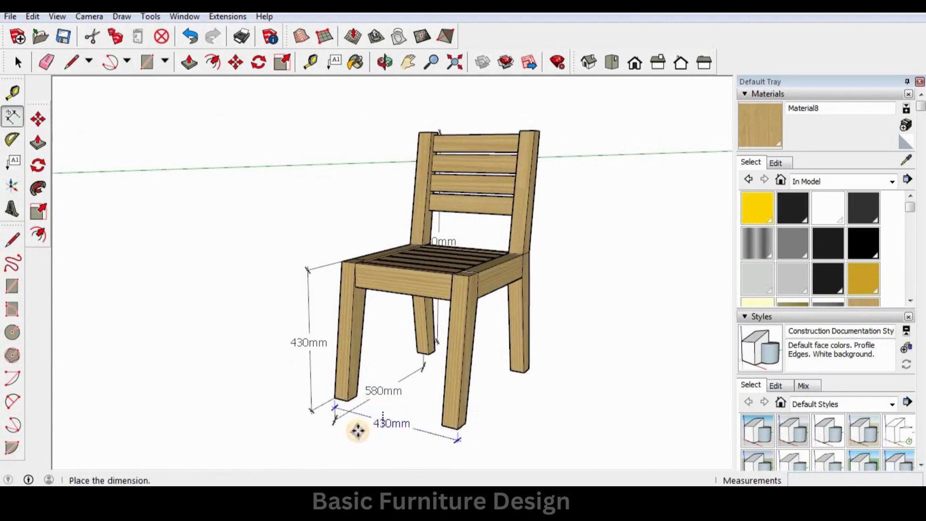
{"action": "left_click", "coordinate": [338, 408]}
Delete the front width dimension between the two front legs
{"action": "middle_click_drag", "start_coordinate": [361, 427], "coordinate": [508, 393]}
{"action": "scroll", "coordinate": [381, 418], "scroll_direction": "up", "scroll_amount": 3}
{"action": "key", "text": "m"}
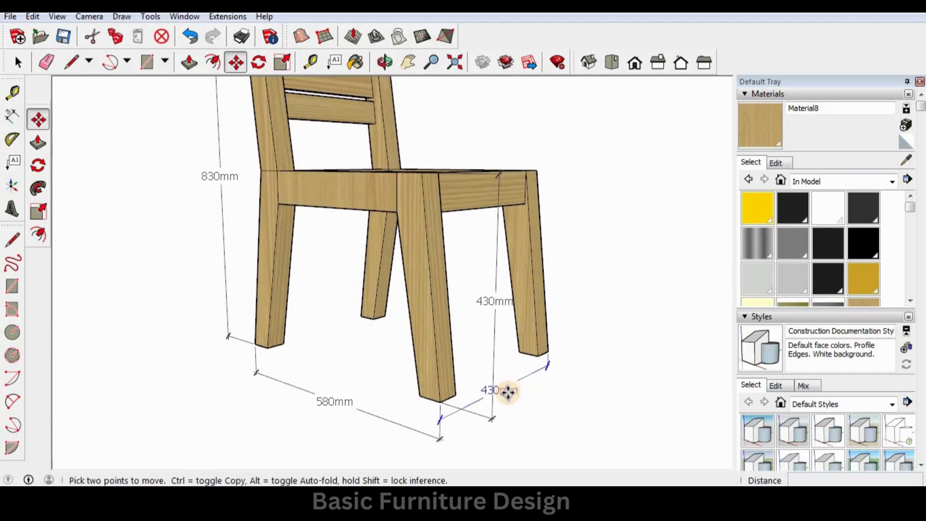
{"action": "key", "text": "space"}
{"action": "left_click", "coordinate": [507, 391]}
{"action": "key", "text": "Delete"}
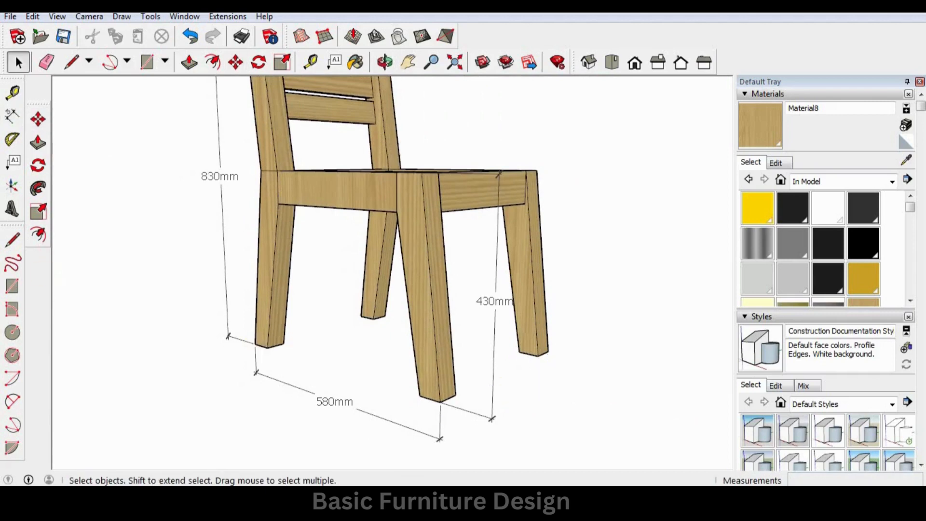
Dimension the width across the front legs' bottom corners, offset forward to line up with the seat height dimension's lower end
{"action": "key", "text": "t"}
{"action": "key", "text": "d"}
{"action": "left_click", "coordinate": [449, 403]}
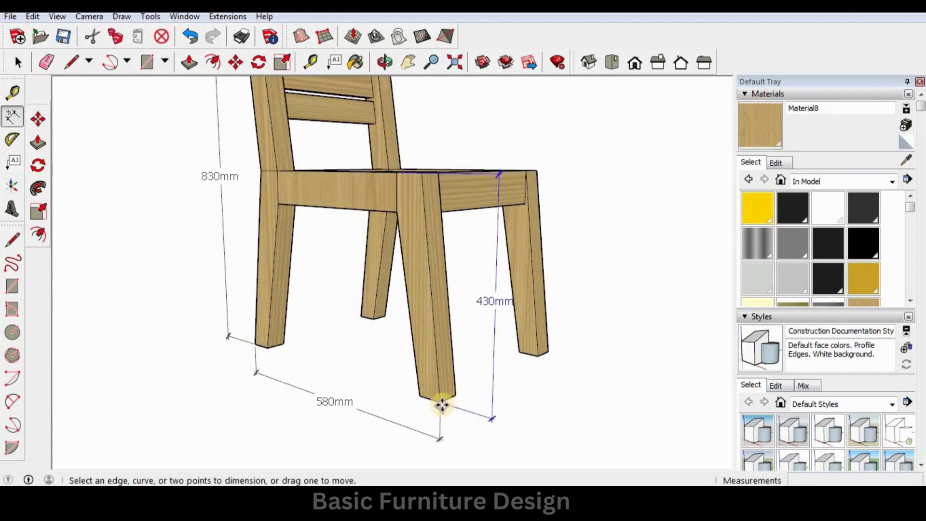
{"action": "left_click", "coordinate": [548, 353]}
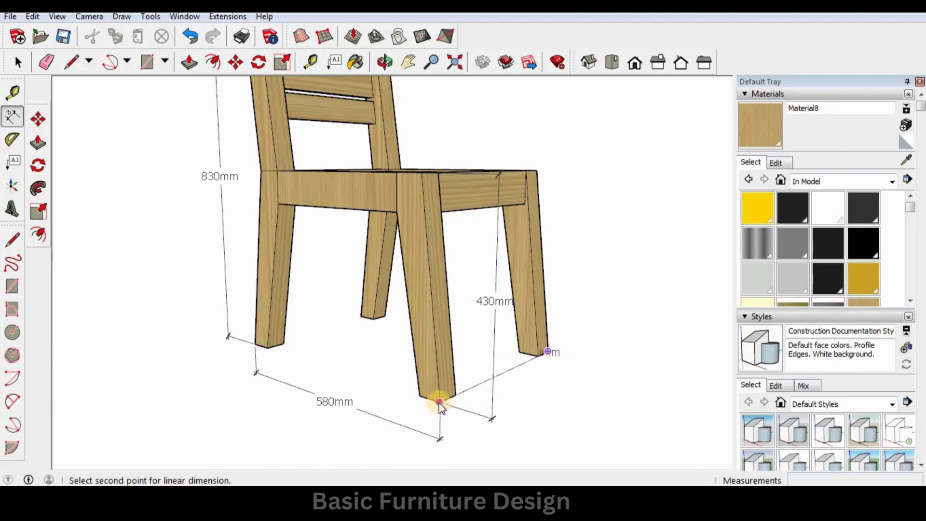
{"action": "left_click", "coordinate": [439, 403]}
{"action": "left_click", "coordinate": [490, 420]}
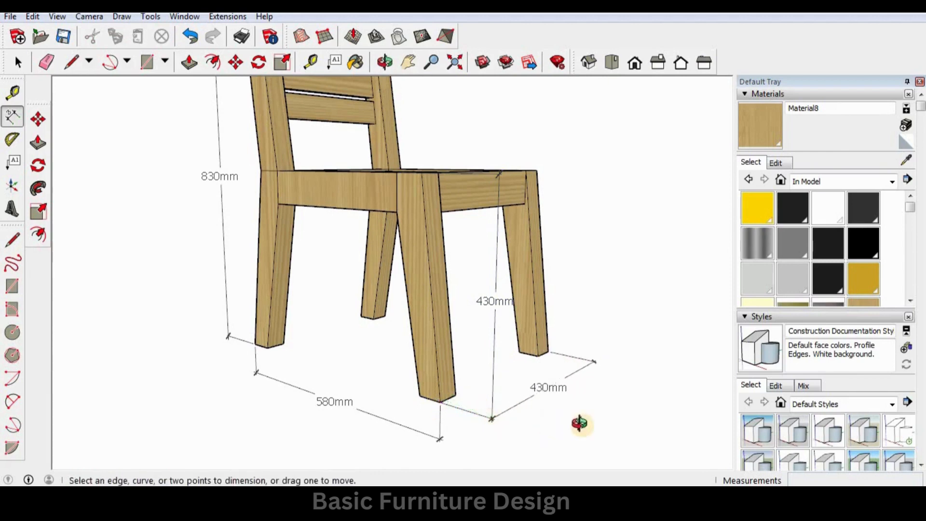
{"action": "middle_click_drag", "start_coordinate": [580, 423], "coordinate": [724, 368]}
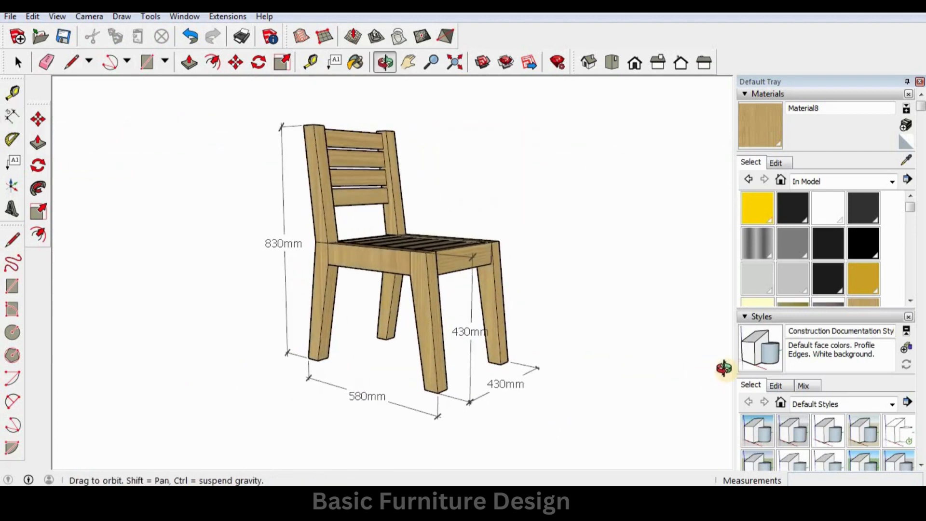
{"action": "middle_click_drag", "start_coordinate": [364, 298], "coordinate": [513, 293]}
{"action": "key", "text": "space"}
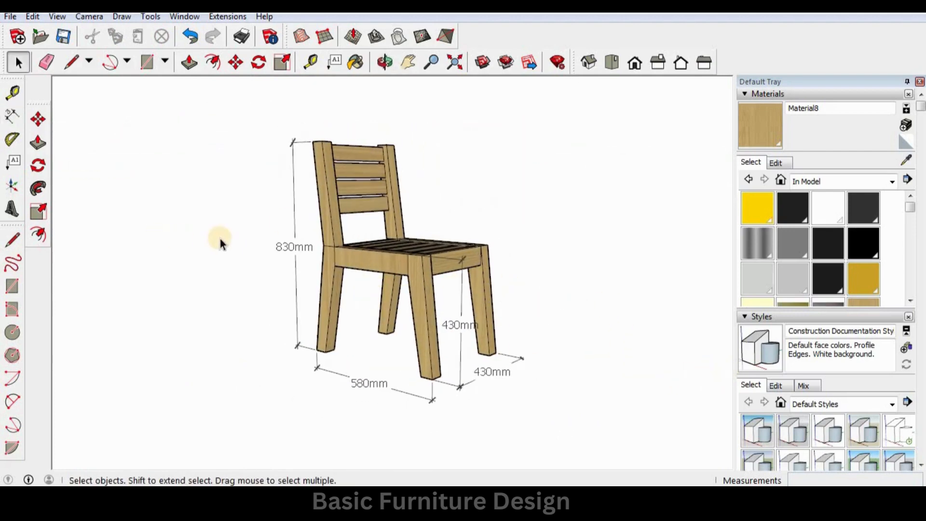
Switch to the top view and draw a 580 by 830 mm rectangle in the empty space beside the chair
{"action": "scroll", "coordinate": [383, 280], "scroll_direction": "down", "scroll_amount": 6}
{"action": "middle_click_drag", "start_coordinate": [404, 279], "coordinate": [400, 193]}
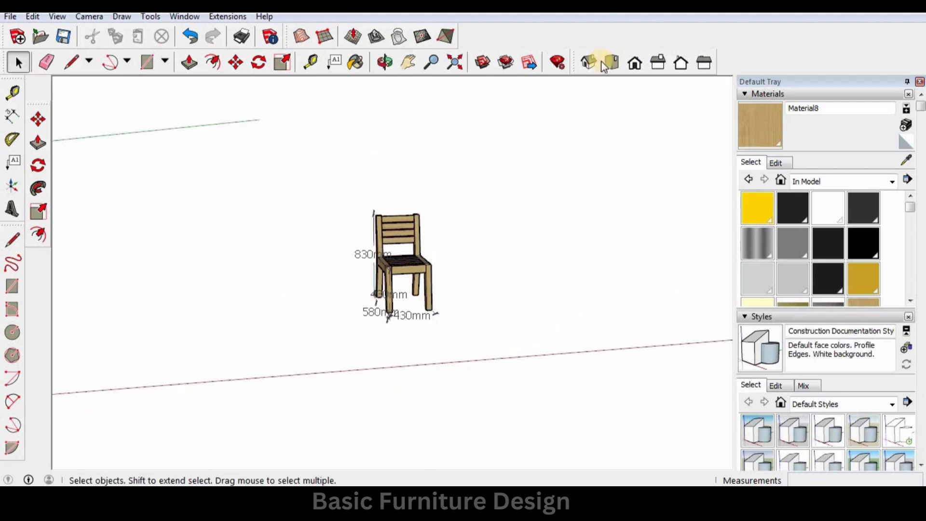
{"action": "left_click", "coordinate": [608, 62]}
{"action": "scroll", "coordinate": [279, 298], "scroll_direction": "down", "scroll_amount": 2}
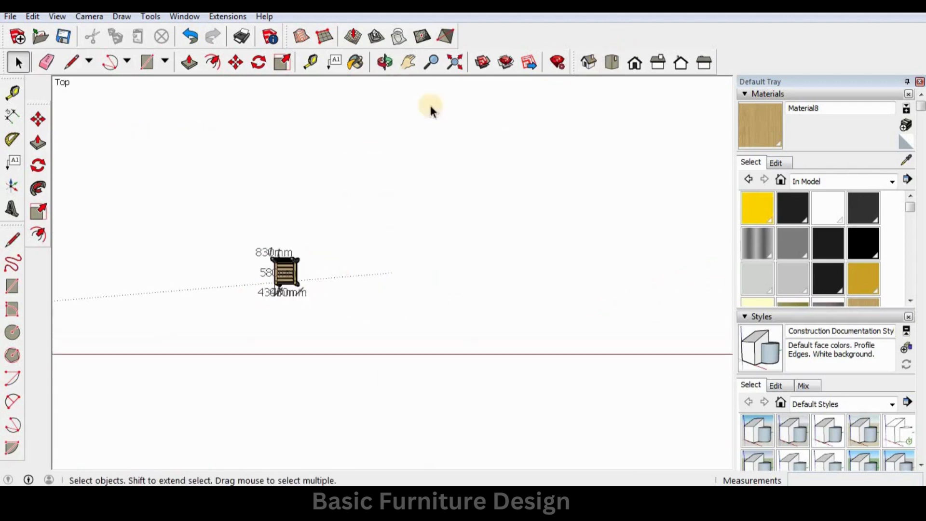
{"action": "left_click", "coordinate": [148, 62]}
{"action": "scroll", "coordinate": [386, 232], "scroll_direction": "up", "scroll_amount": 2}
{"action": "key", "text": "space"}
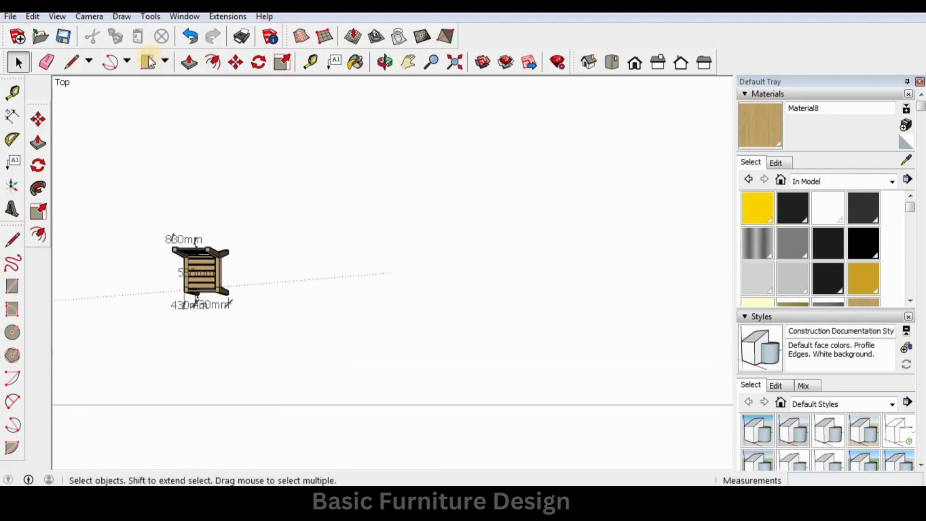
{"action": "left_click", "coordinate": [149, 61]}
{"action": "left_click", "coordinate": [367, 240]}
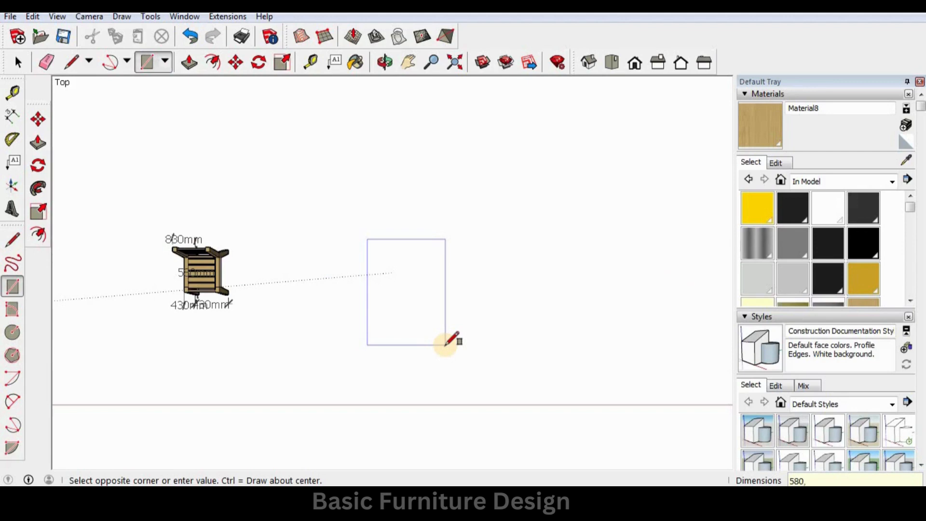
{"action": "left_click", "coordinate": [446, 345]}
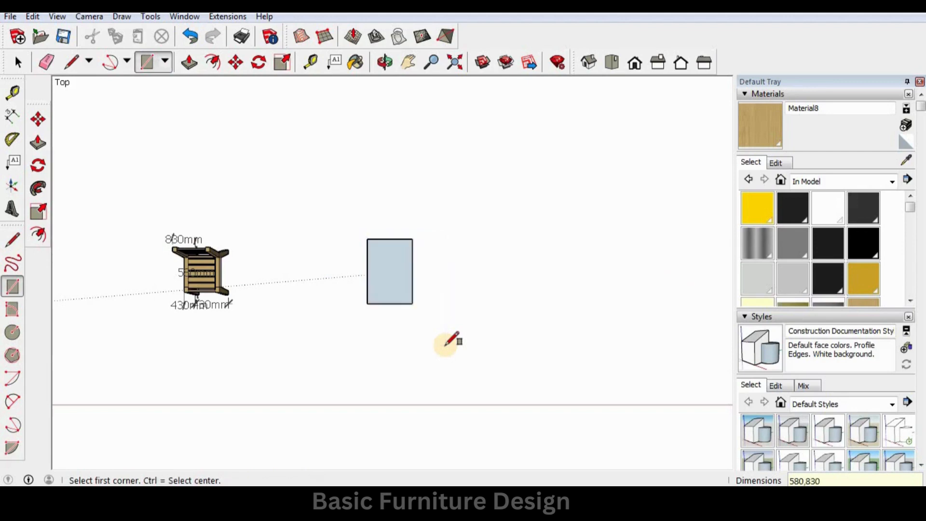
Add a vertical guide 50 mm inside the rectangle's left edge and a second guide 60 mm further inward
{"action": "scroll", "coordinate": [385, 272], "scroll_direction": "up", "scroll_amount": 4}
{"action": "key", "text": "space"}
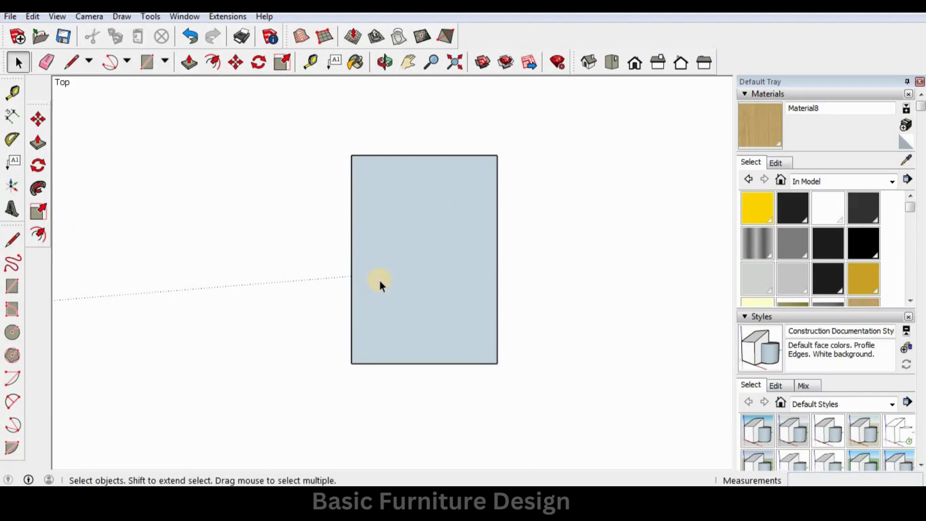
{"action": "left_click", "coordinate": [12, 92]}
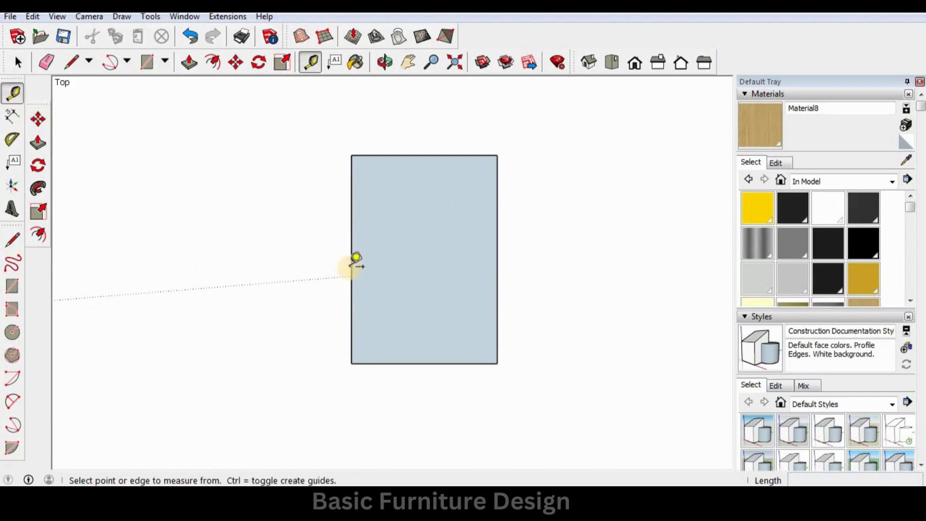
{"action": "left_click", "coordinate": [351, 267]}
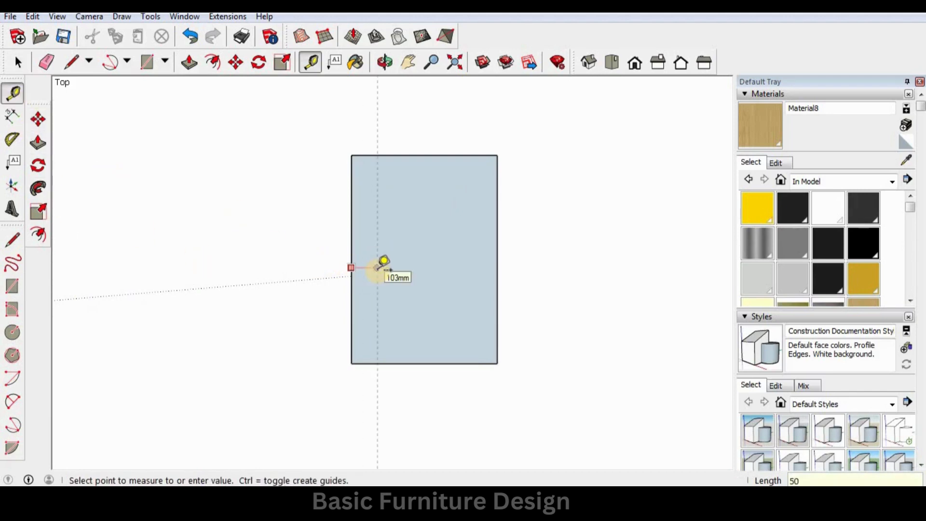
{"action": "key", "text": "Return"}
{"action": "left_click", "coordinate": [364, 288]}
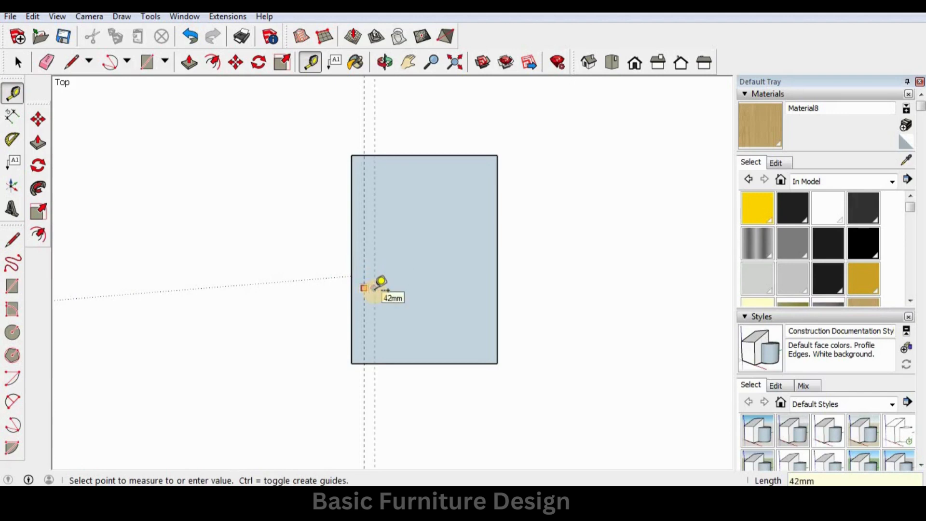
{"action": "type", "text": "60"}
{"action": "key", "text": "Return"}
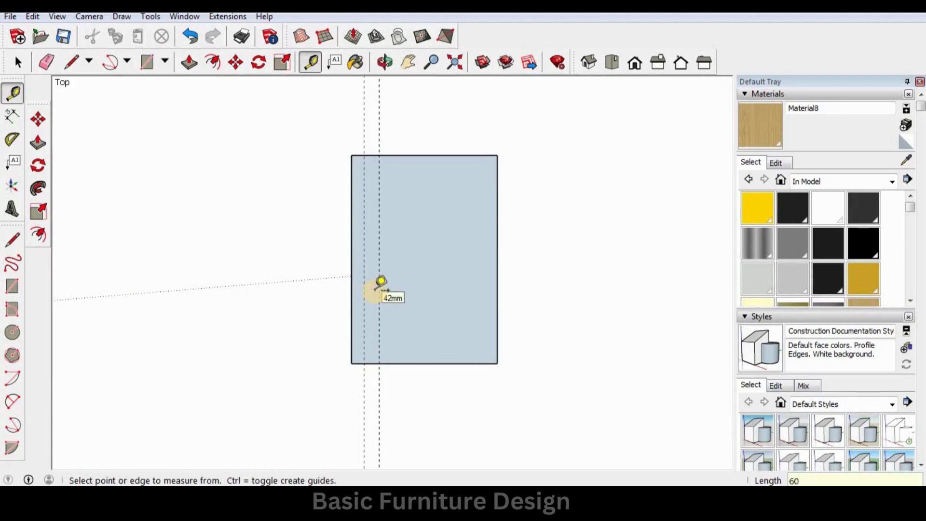
Add a vertical guide 50 mm inside the rectangle's right edge and a second guide 60 mm further inward
{"action": "left_click", "coordinate": [497, 299]}
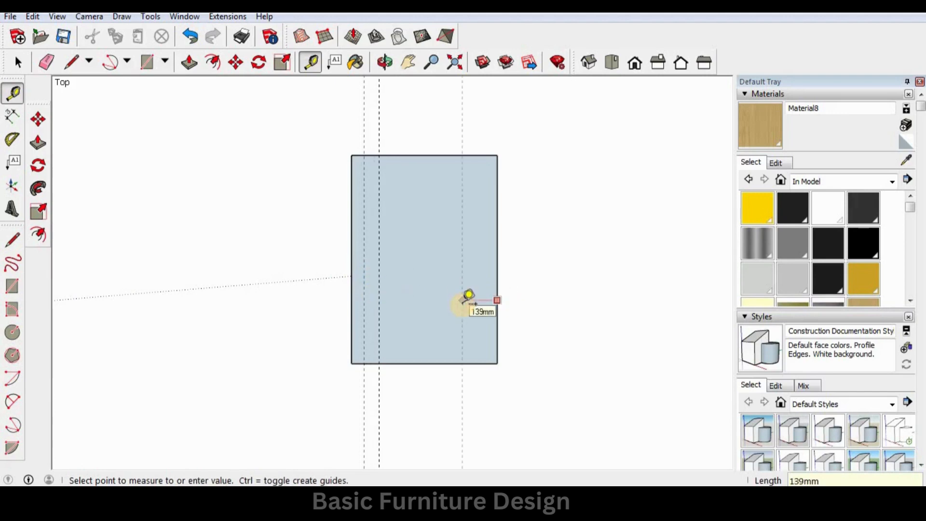
{"action": "type", "text": "50"}
{"action": "key", "text": "Return"}
{"action": "left_click", "coordinate": [484, 302]}
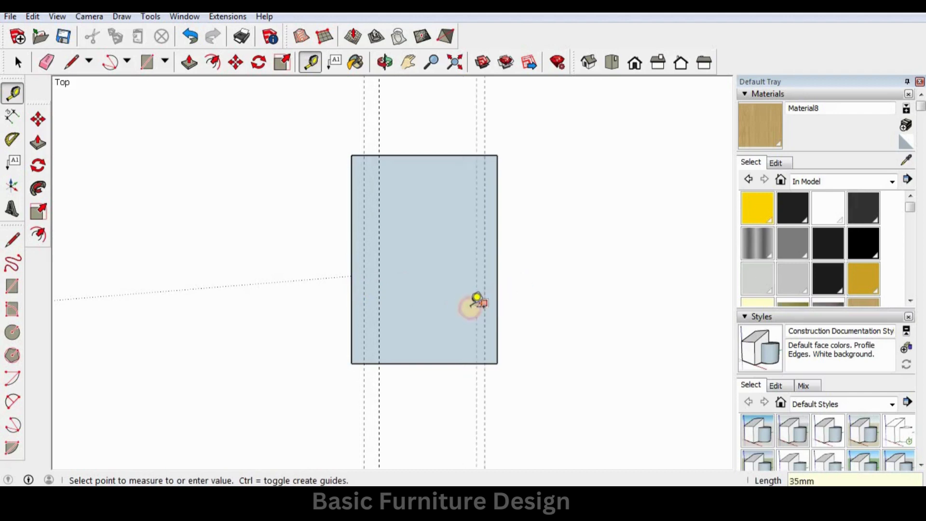
{"action": "key", "text": "Return"}
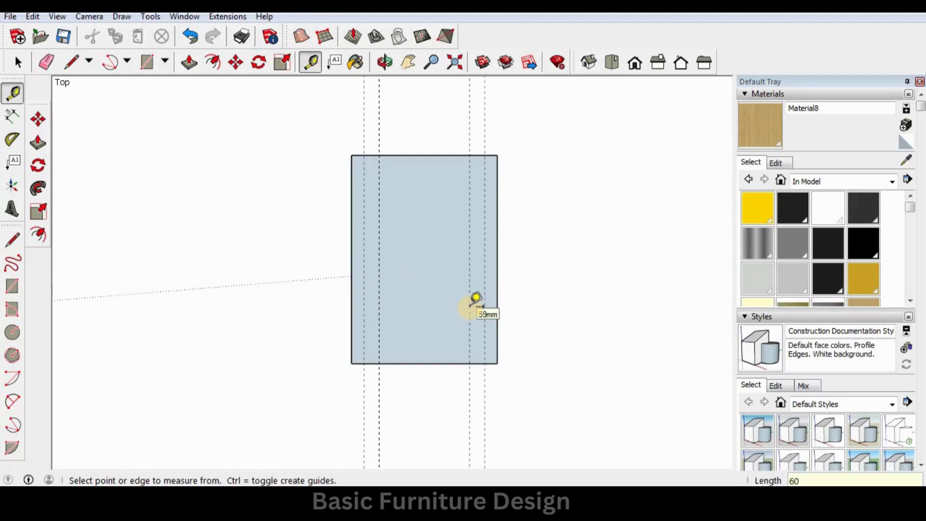
Add a horizontal guide above the rectangle's bottom edge at the chair's 430 mm seat height
{"action": "scroll", "coordinate": [475, 301], "scroll_direction": "up", "scroll_amount": 3}
{"action": "left_click", "coordinate": [408, 376]}
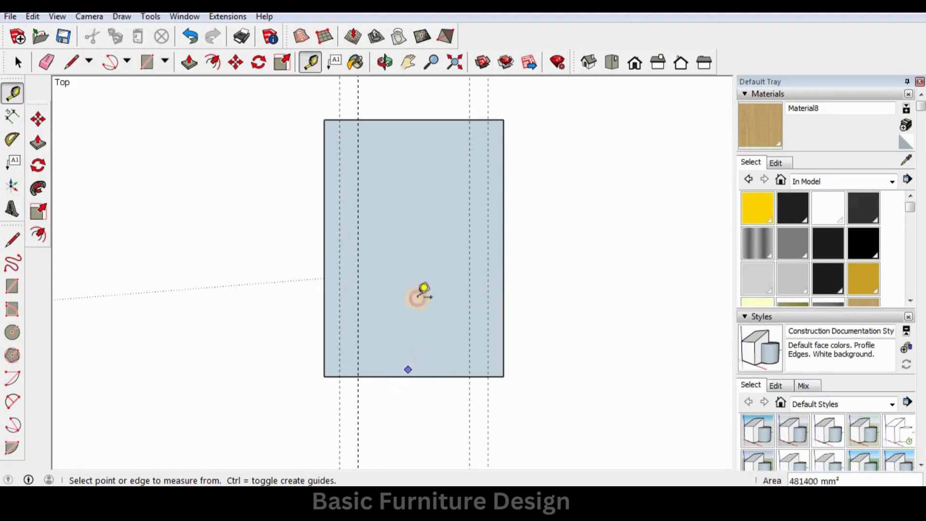
{"action": "key", "text": "space"}
{"action": "left_click", "coordinate": [16, 92]}
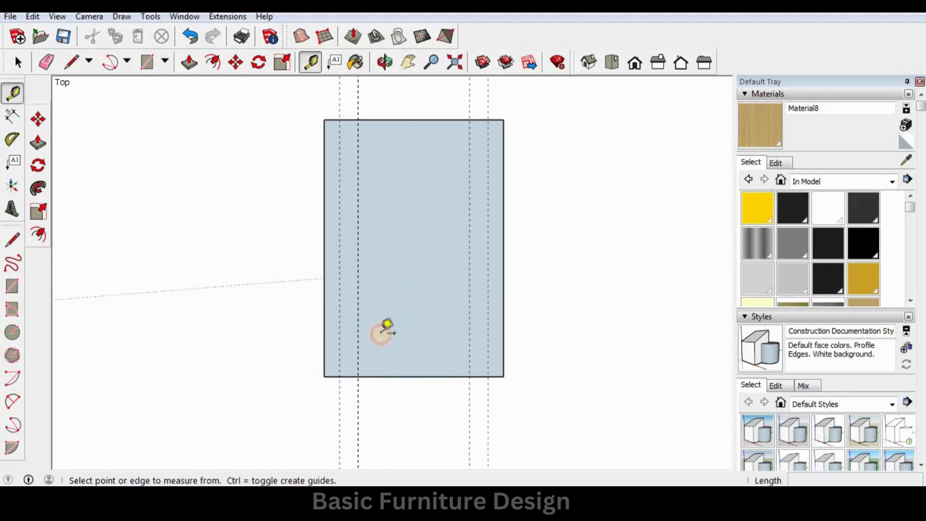
{"action": "left_click", "coordinate": [402, 377]}
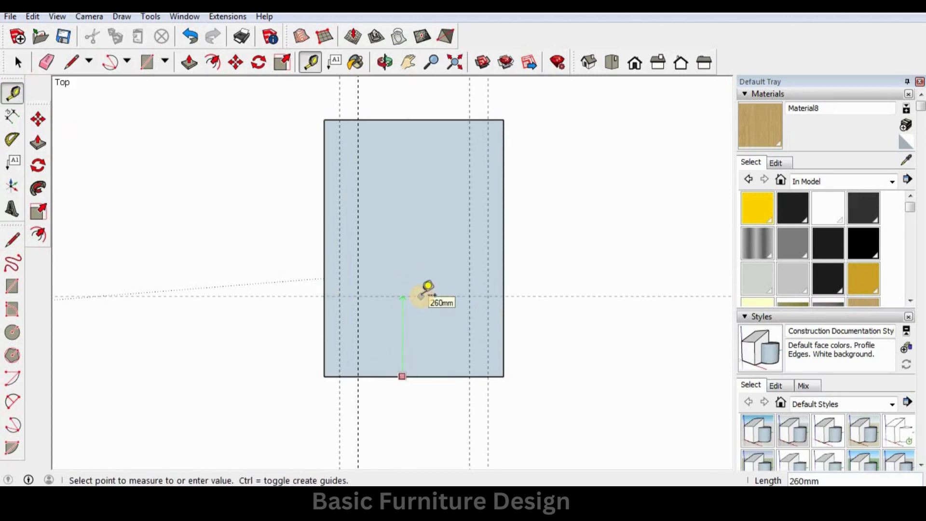
{"action": "key", "text": "Return"}
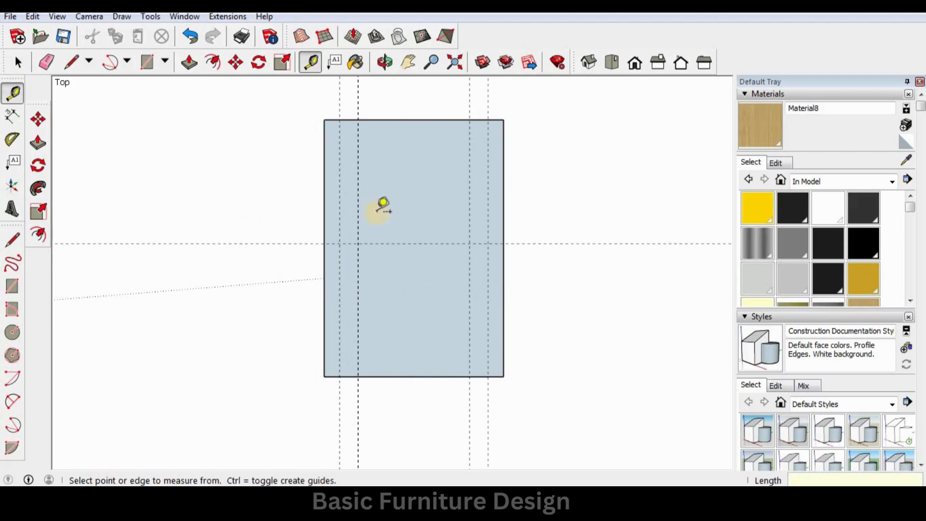
Add a second horizontal guide 75 mm below the seat height guide
{"action": "scroll", "coordinate": [386, 231], "scroll_direction": "down", "scroll_amount": 2}
{"action": "scroll", "coordinate": [338, 267], "scroll_direction": "up", "scroll_amount": 3}
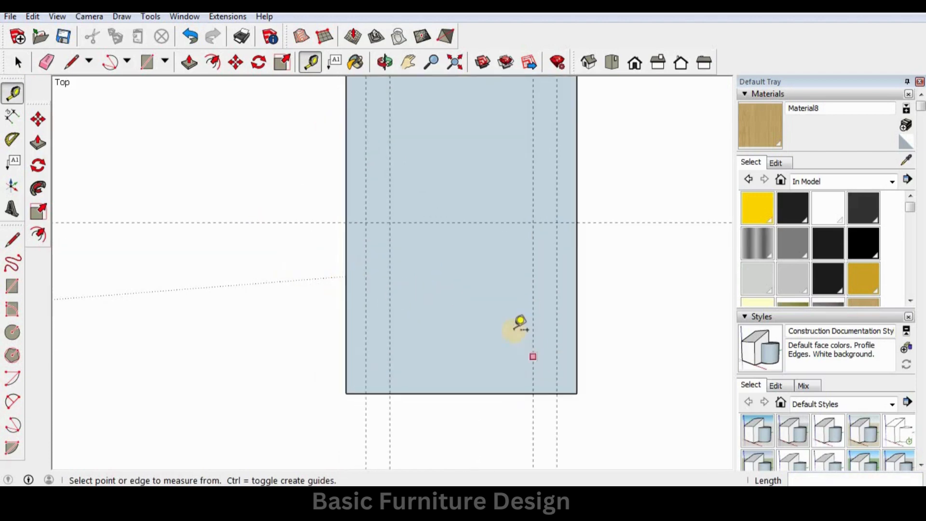
{"action": "scroll", "coordinate": [520, 323], "scroll_direction": "down", "scroll_amount": 1}
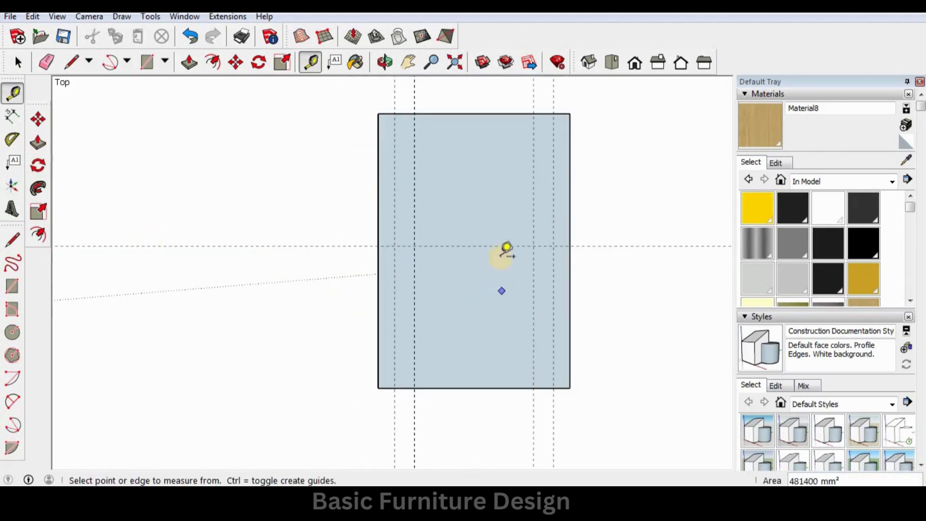
{"action": "left_click", "coordinate": [501, 246]}
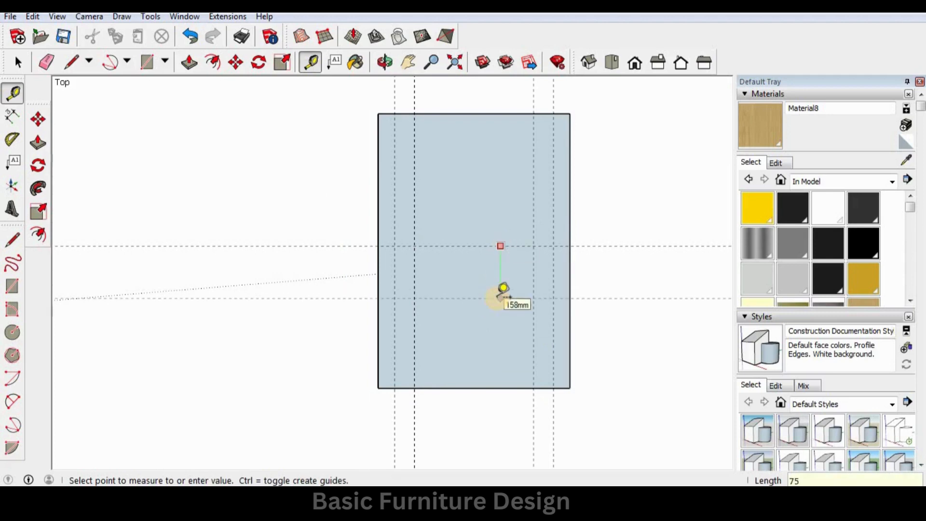
{"action": "key", "text": "Return"}
Draw a slanted line from the rectangle's bottom-left corner to the intersection of the outer left guide and the seat height guide
{"action": "left_click", "coordinate": [68, 62]}
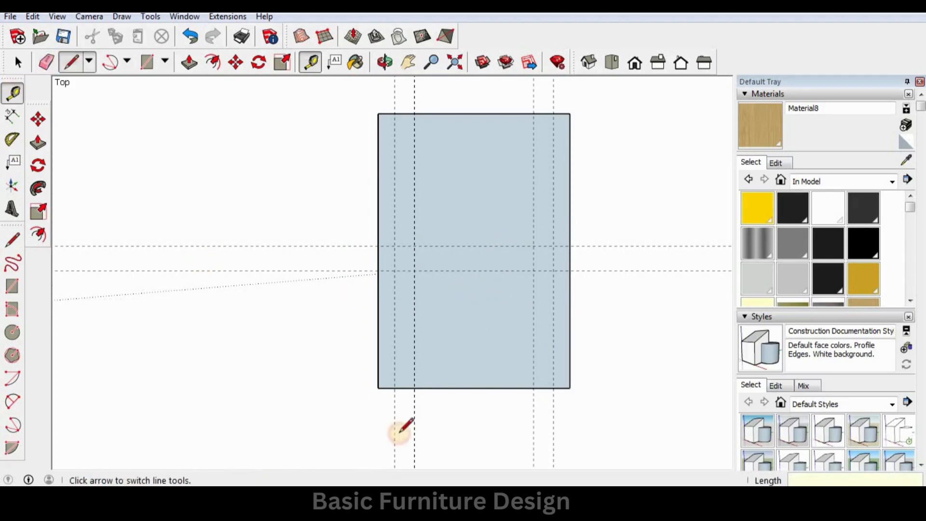
{"action": "scroll", "coordinate": [385, 386], "scroll_direction": "up", "scroll_amount": 3}
{"action": "left_click", "coordinate": [374, 392]}
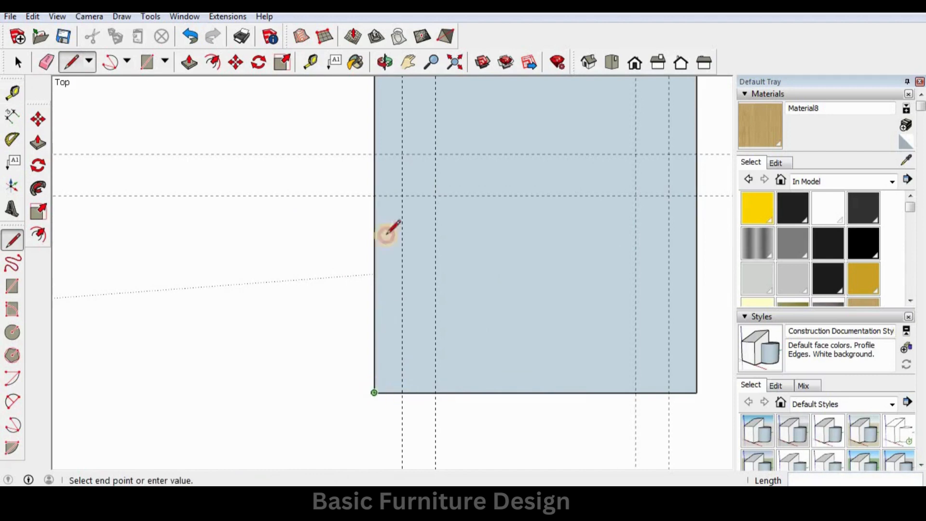
{"action": "left_click", "coordinate": [402, 153]}
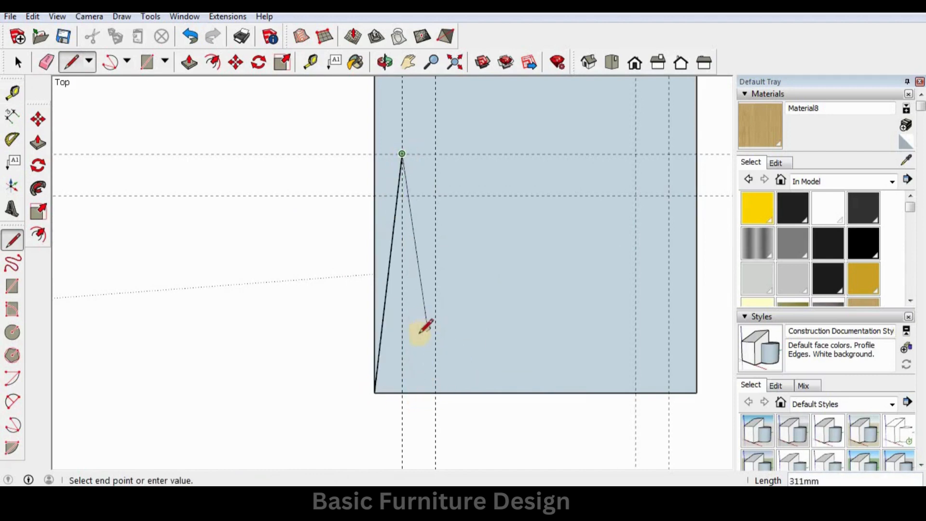
Draw the rear leg's inner slanted line from the outer left guide on the bottom edge to the inner left guide at the lower seat guide
{"action": "key", "text": "space"}
{"action": "key", "text": "l"}
{"action": "left_click", "coordinate": [402, 392]}
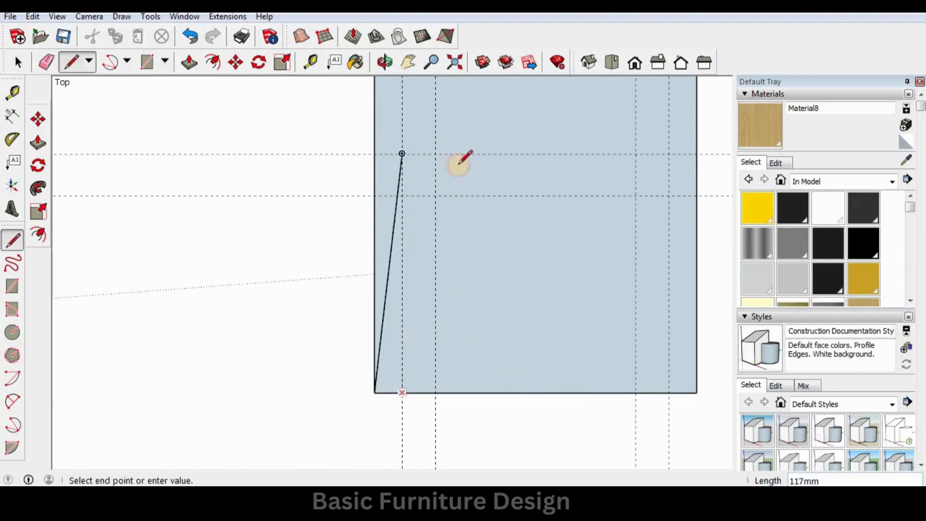
{"action": "left_click", "coordinate": [435, 195]}
{"action": "scroll", "coordinate": [388, 236], "scroll_direction": "down", "scroll_amount": 1}
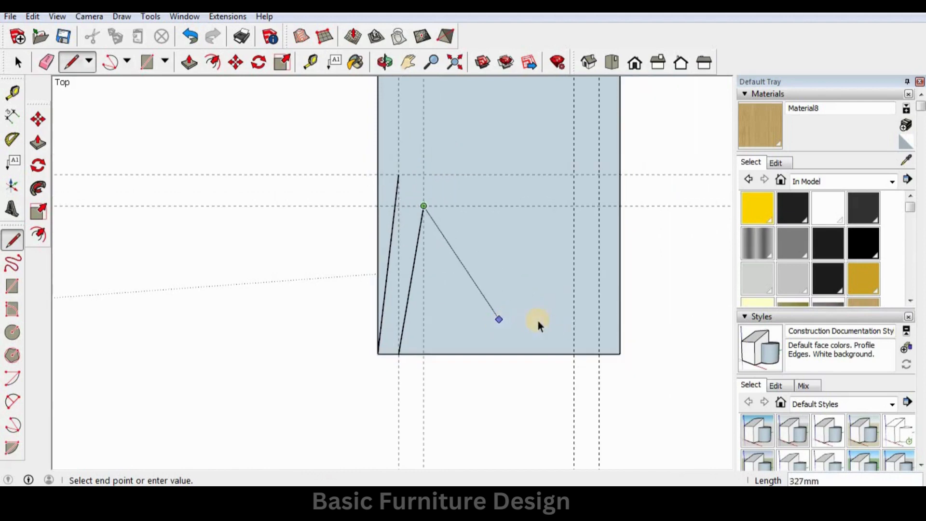
Draw the front leg's inner slanted line from the outer right guide on the bottom edge to the inner right guide at the lower seat guide
{"action": "key", "text": "space"}
{"action": "key", "text": "l"}
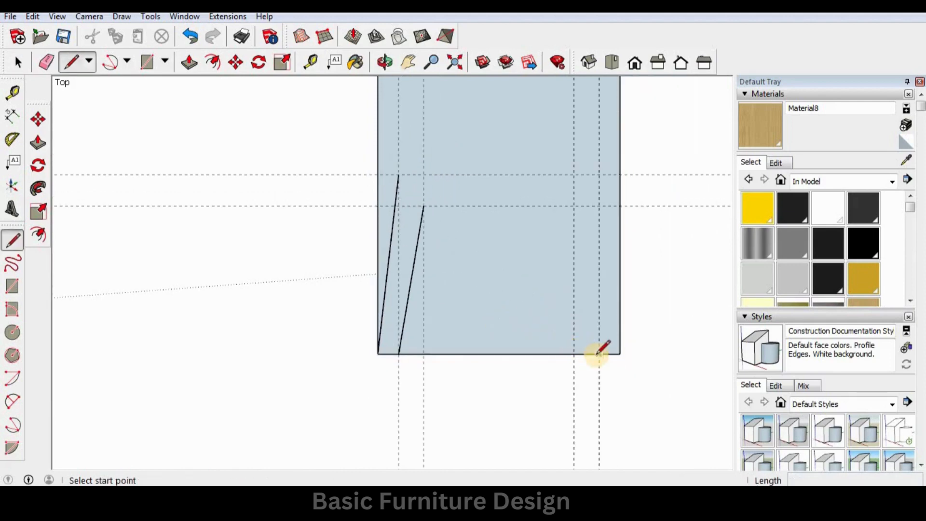
{"action": "left_click", "coordinate": [599, 354]}
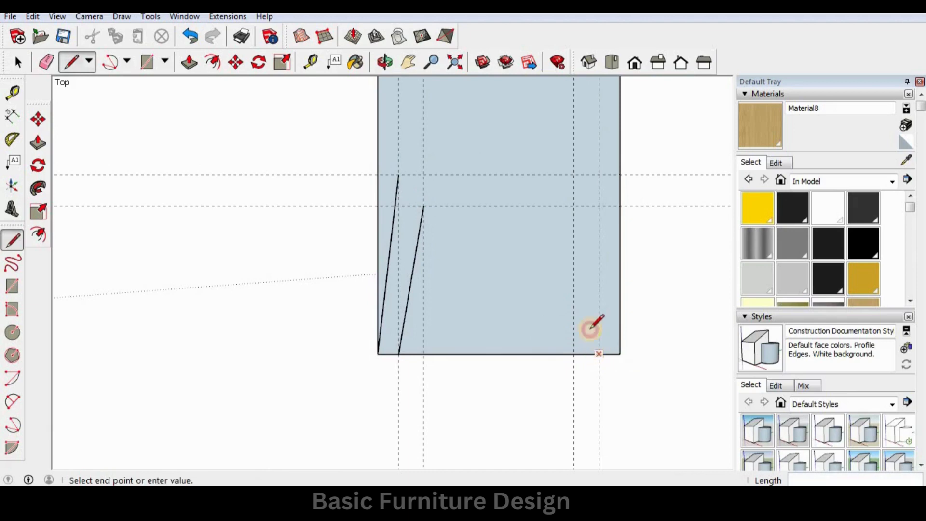
{"action": "left_click", "coordinate": [574, 206]}
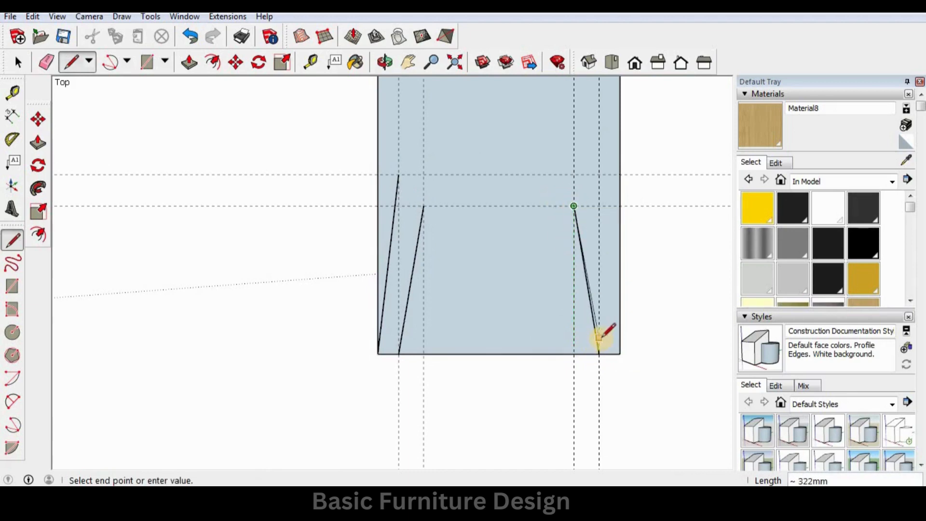
Draw the front leg's outer slanted line from the rectangle's bottom-right corner to the intersection of the outer right guide and seat height guide
{"action": "key", "text": "space"}
{"action": "key", "text": "l"}
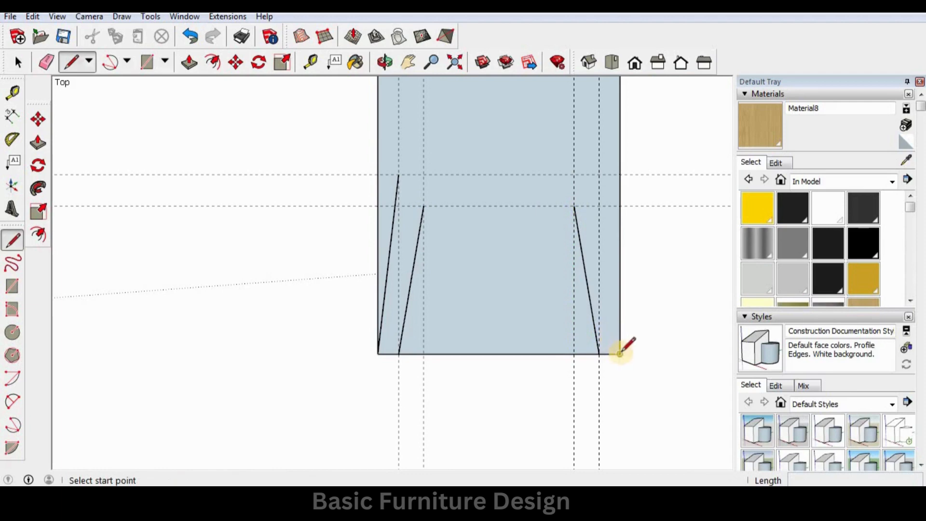
{"action": "left_click", "coordinate": [620, 354]}
{"action": "left_click", "coordinate": [599, 174]}
{"action": "scroll", "coordinate": [572, 273], "scroll_direction": "down", "scroll_amount": 2}
{"action": "key", "text": "space"}
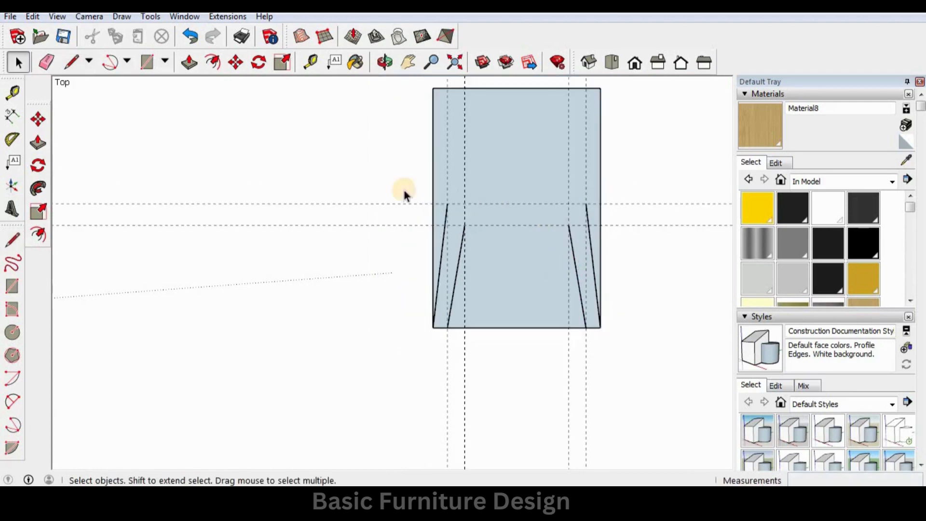
Draw a 360 by 75 mm seat rail rectangle between the two inner vertical guides and the two horizontal guides
{"action": "scroll", "coordinate": [480, 228], "scroll_direction": "up", "scroll_amount": 2}
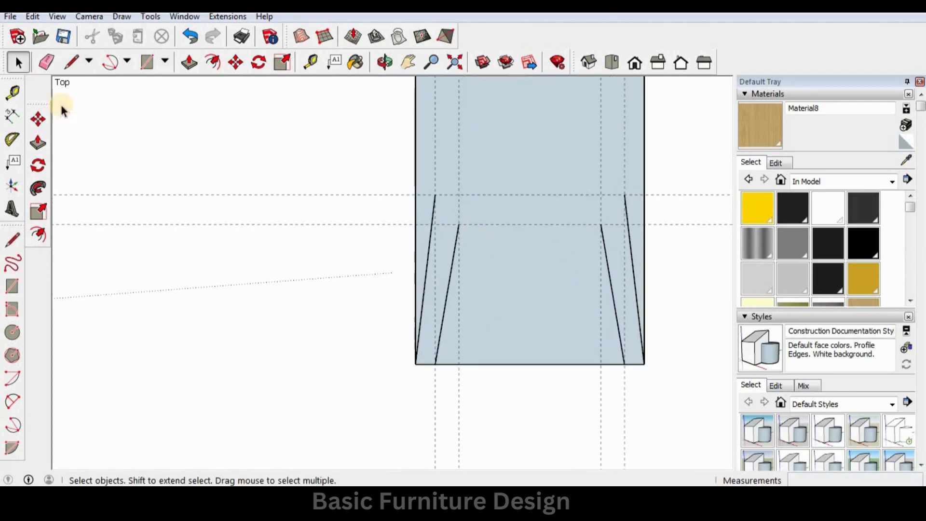
{"action": "left_click", "coordinate": [147, 62]}
{"action": "scroll", "coordinate": [481, 211], "scroll_direction": "up", "scroll_amount": 2}
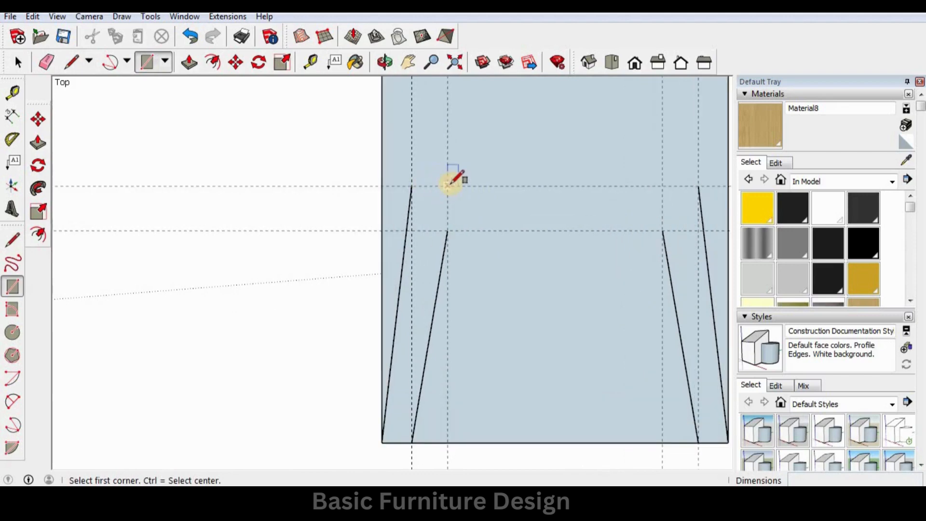
{"action": "left_click", "coordinate": [448, 186]}
{"action": "left_click", "coordinate": [663, 230]}
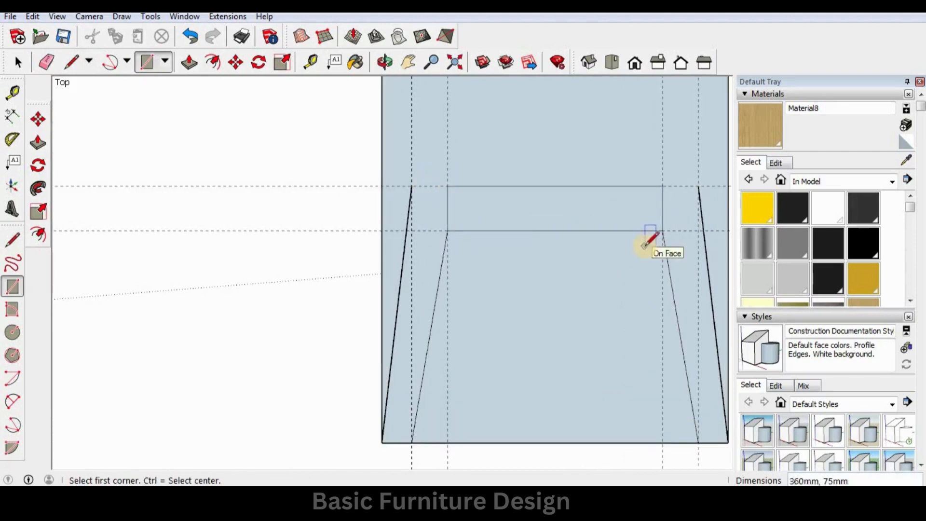
Draw a 480 mm line along the seat height guide between the outer guides and another line along the lower seat guide across both legs
{"action": "key", "text": "l"}
{"action": "left_click", "coordinate": [698, 186]}
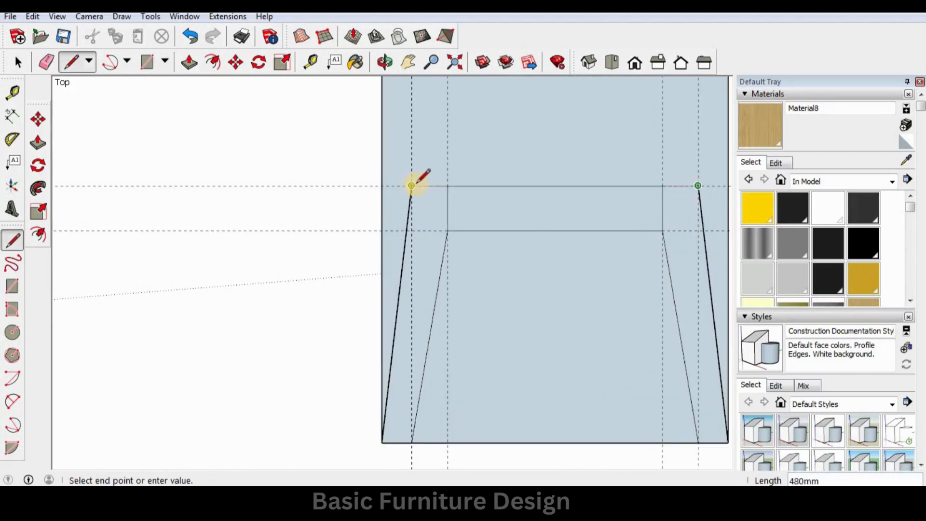
{"action": "left_click", "coordinate": [411, 186]}
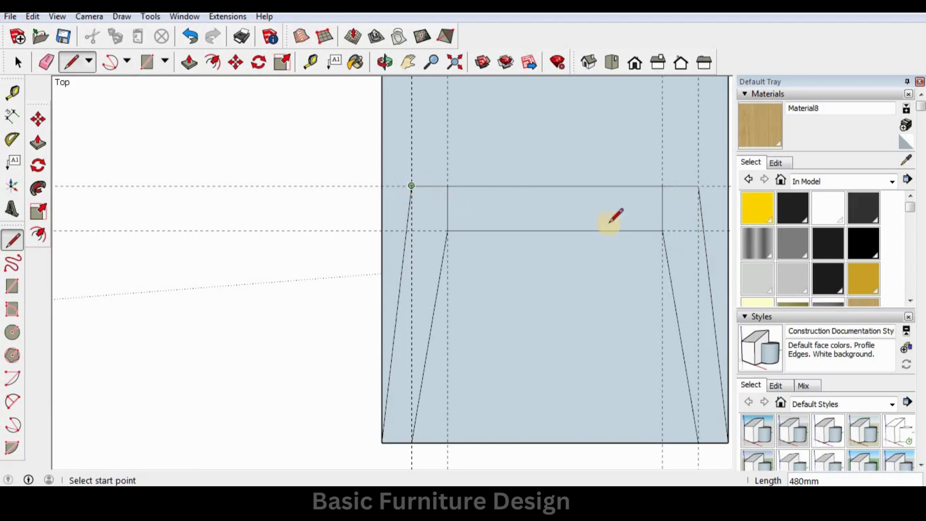
{"action": "left_click", "coordinate": [703, 231]}
{"action": "left_click", "coordinate": [406, 231]}
Draw the two slanted backrest lines from the rear leg's top at seat height up to the rectangle's top-left corner and the outer left guide
{"action": "scroll", "coordinate": [411, 210], "scroll_direction": "down", "scroll_amount": 2}
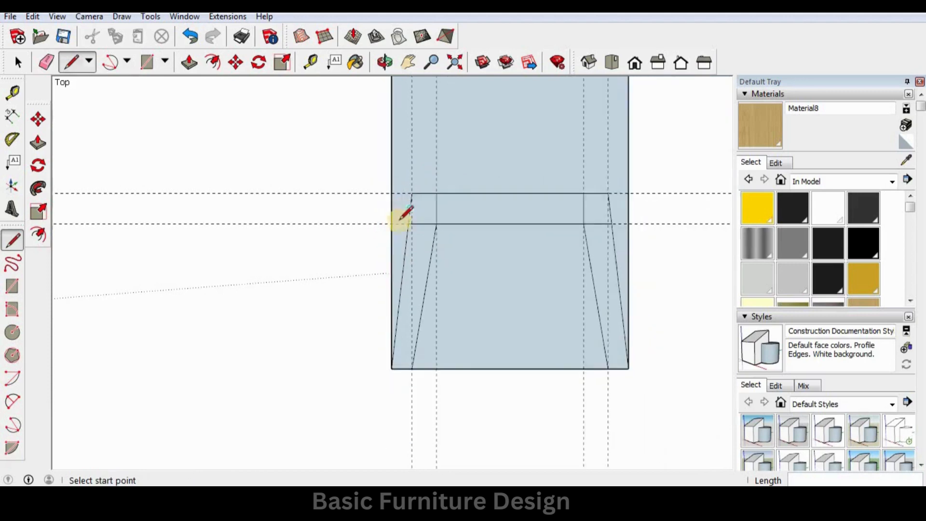
{"action": "scroll", "coordinate": [400, 215], "scroll_direction": "down", "scroll_amount": 2}
{"action": "key", "text": "space"}
{"action": "key", "text": "l"}
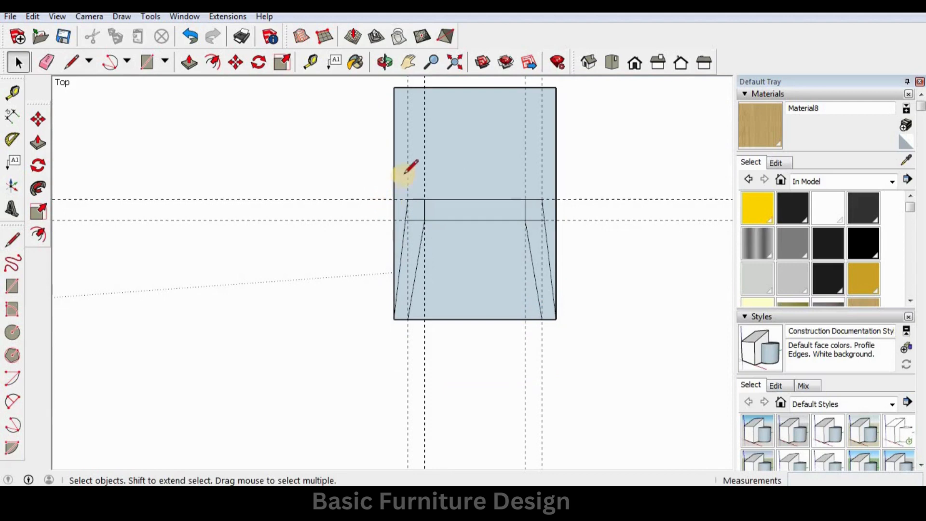
{"action": "left_click", "coordinate": [408, 199]}
{"action": "left_click", "coordinate": [394, 88]}
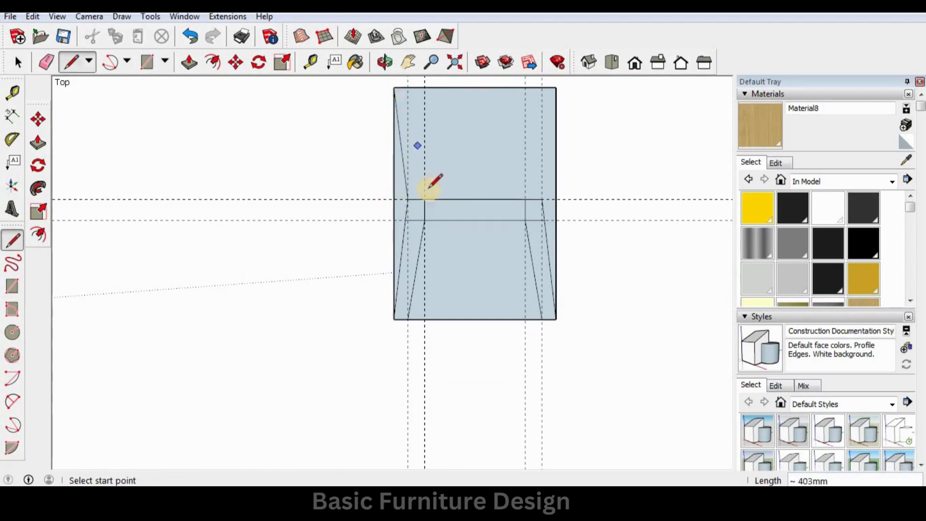
{"action": "left_click", "coordinate": [425, 198]}
{"action": "left_click", "coordinate": [408, 88]}
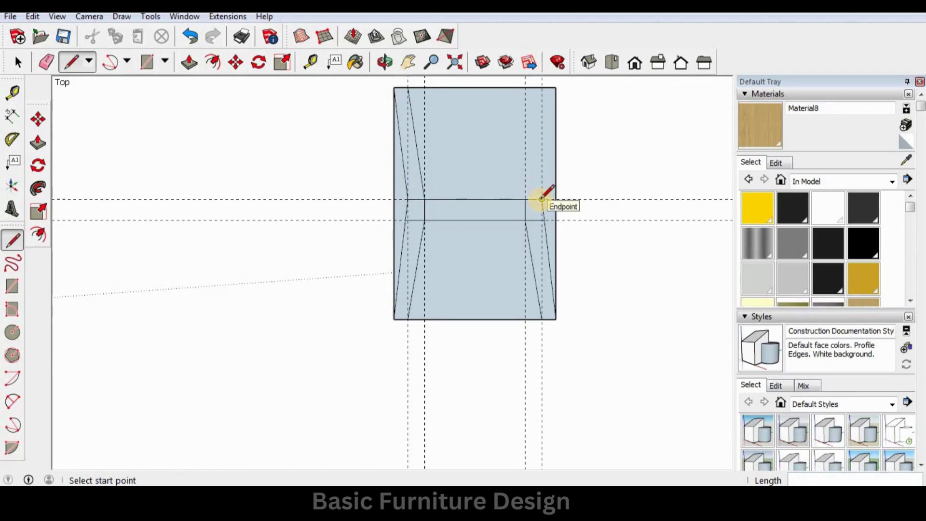
Delete all horizontal and vertical guides around the chair profile
{"action": "key", "text": "space"}
{"action": "left_click_drag", "start_coordinate": [652, 275], "coordinate": [649, 273]}
{"action": "key", "text": "Delete"}
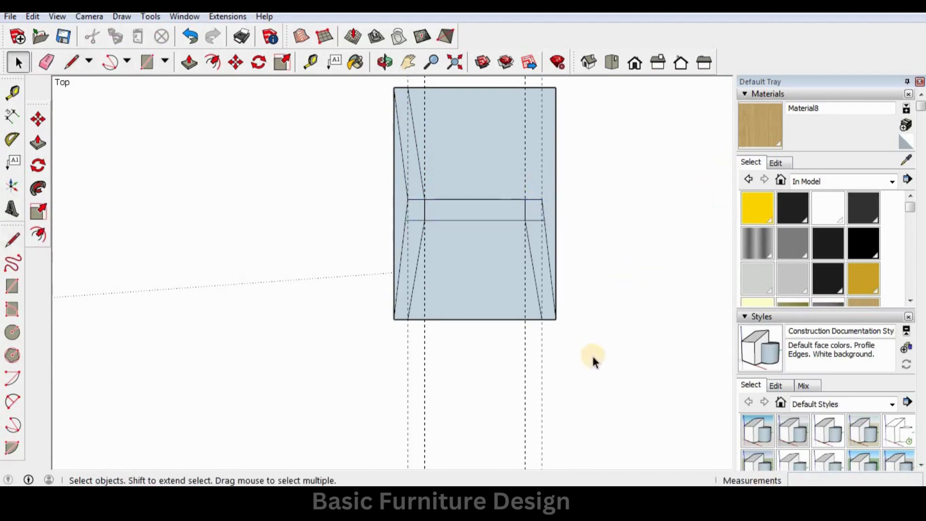
{"action": "left_click_drag", "start_coordinate": [579, 360], "coordinate": [424, 400]}
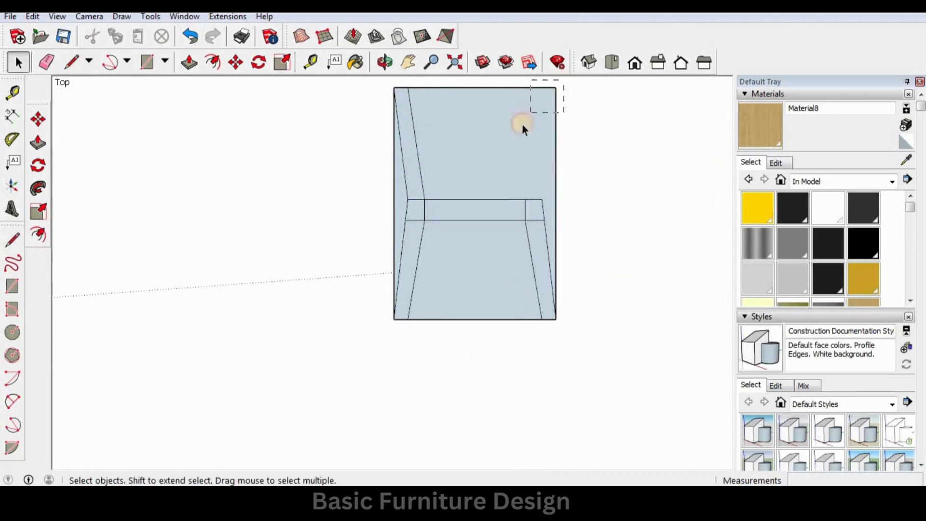
Delete the surplus rectangle edges and the extra lines inside the legs, keeping only the chair's side profile with backrest, rail and legs
{"action": "left_click_drag", "start_coordinate": [523, 125], "coordinate": [521, 128]}
{"action": "key", "text": "Delete"}
{"action": "scroll", "coordinate": [534, 218], "scroll_direction": "up", "scroll_amount": 3}
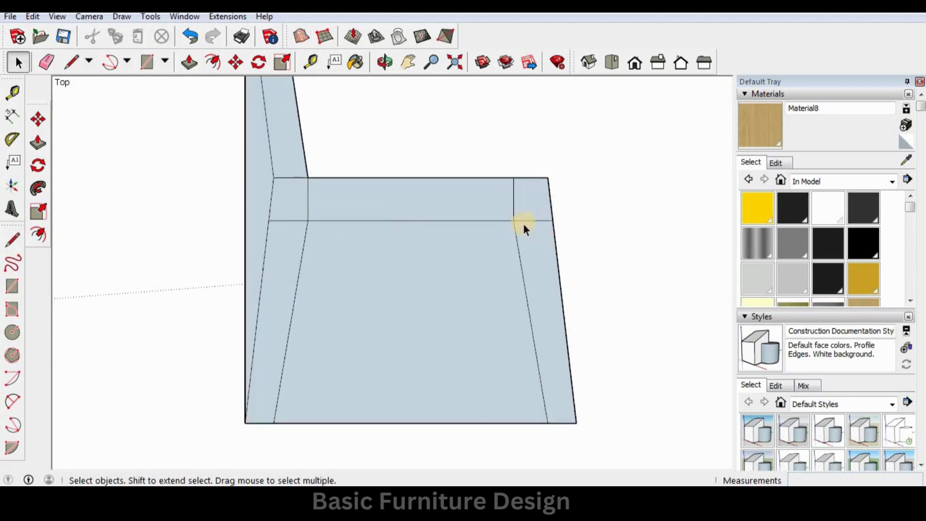
{"action": "scroll", "coordinate": [523, 222], "scroll_direction": "down", "scroll_amount": 2}
{"action": "middle_click_drag", "start_coordinate": [293, 240], "coordinate": [384, 215]}
{"action": "scroll", "coordinate": [380, 214], "scroll_direction": "up", "scroll_amount": 3}
{"action": "scroll", "coordinate": [397, 214], "scroll_direction": "up", "scroll_amount": 1}
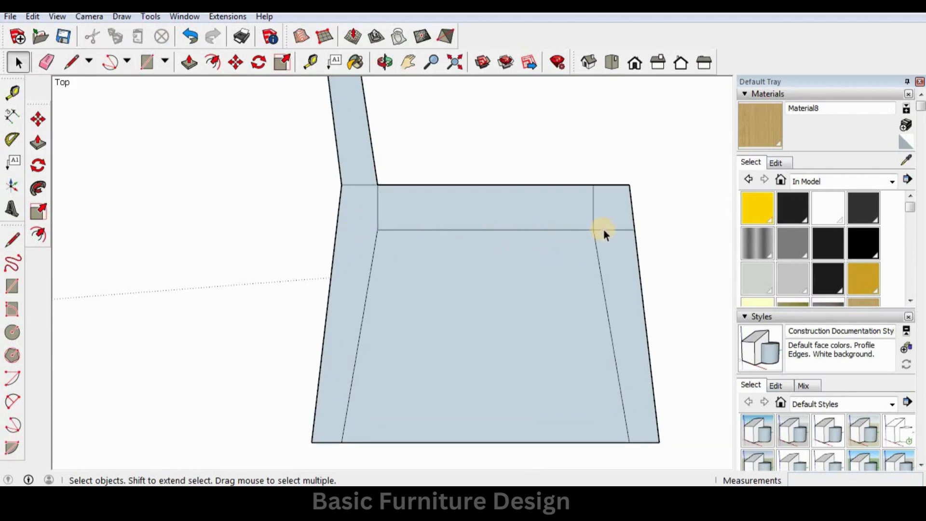
{"action": "scroll", "coordinate": [398, 276], "scroll_direction": "down", "scroll_amount": 5}
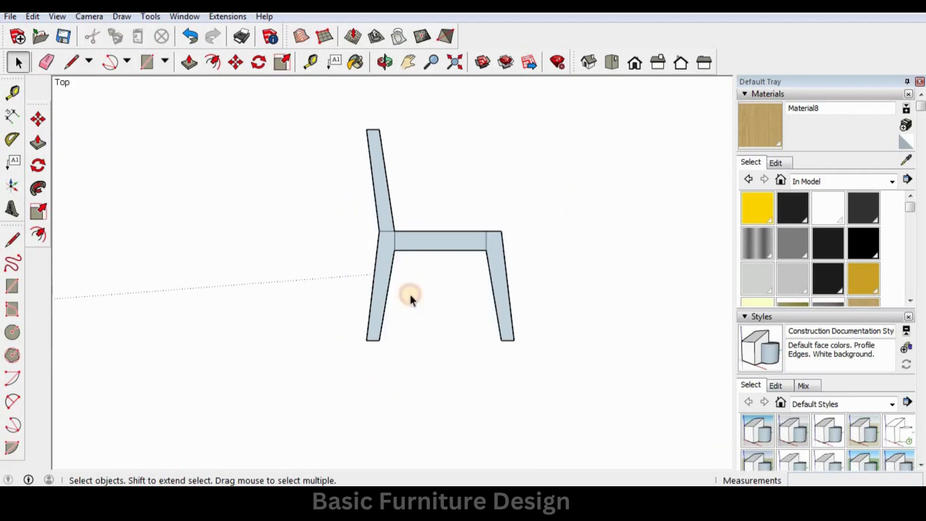
Paint the seat rail, front leg, rear leg and backrest faces with the wood texture Material8
{"action": "scroll", "coordinate": [393, 258], "scroll_direction": "up", "scroll_amount": 2}
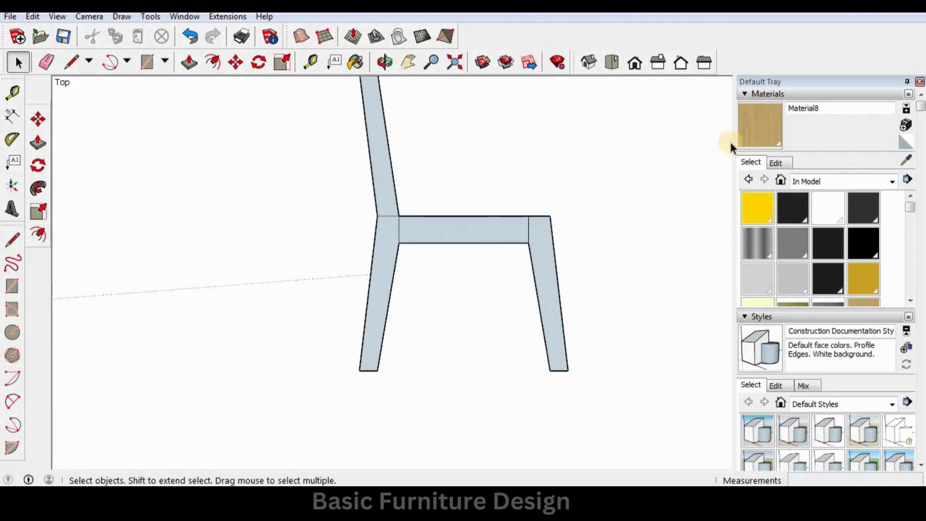
{"action": "left_click", "coordinate": [755, 138]}
{"action": "left_click", "coordinate": [500, 227]}
{"action": "left_click", "coordinate": [538, 254]}
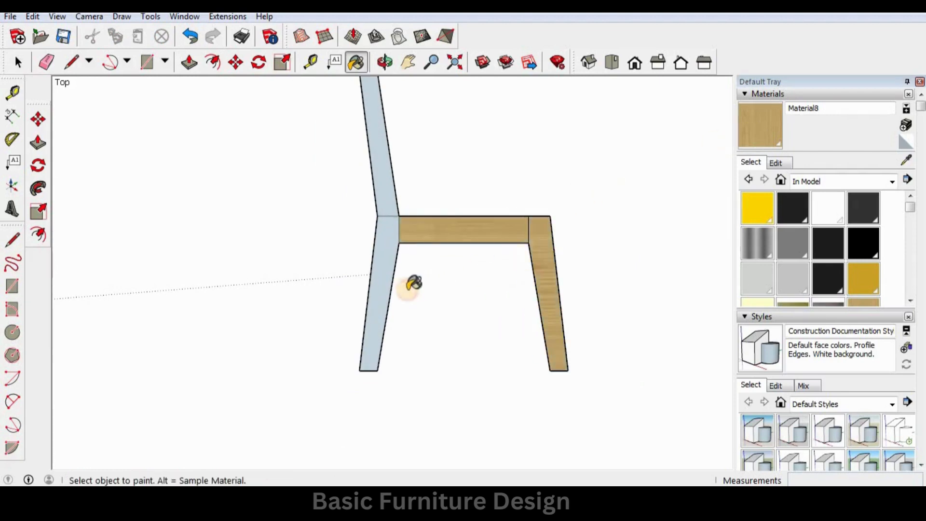
{"action": "left_click", "coordinate": [391, 281]}
{"action": "left_click", "coordinate": [399, 190]}
{"action": "key", "text": "space"}
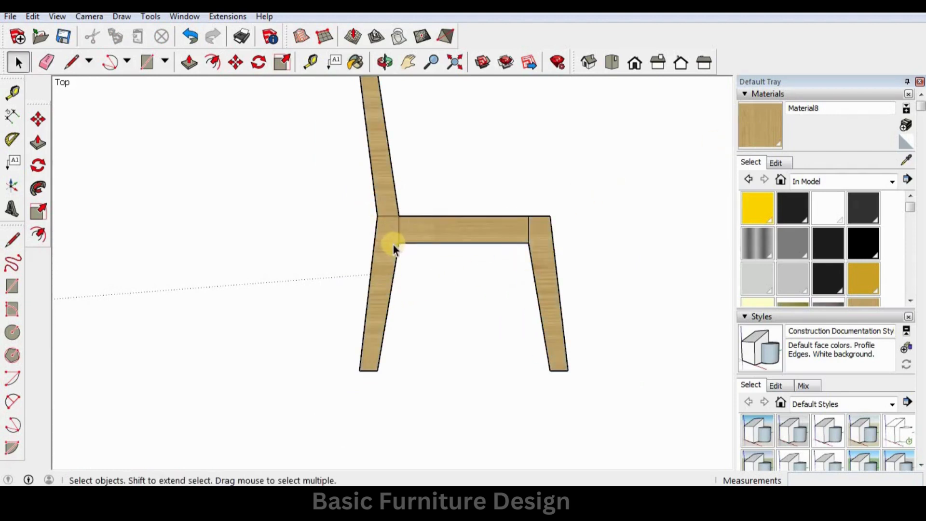
Rotate the wood texture on the rear leg's face by 90 degrees so the grain runs along the leg
{"action": "right_click", "coordinate": [393, 245]}
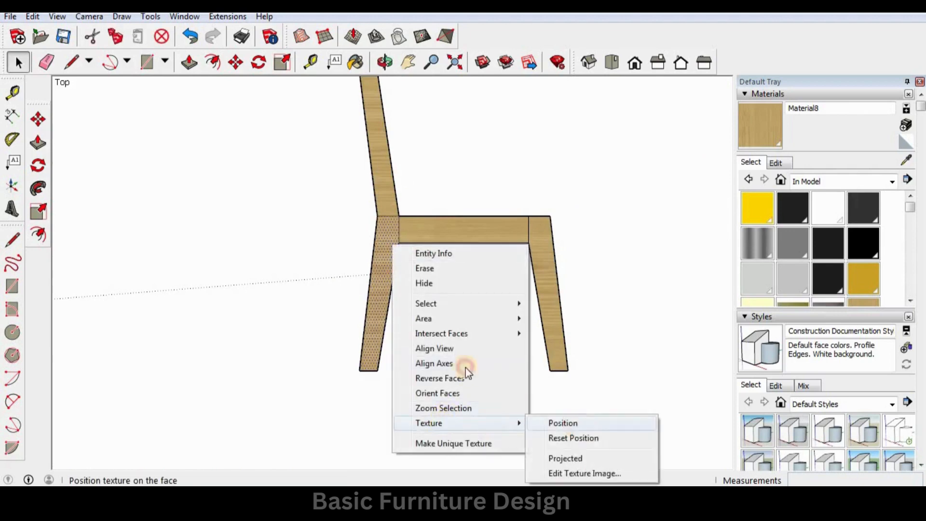
{"action": "left_click", "coordinate": [568, 425]}
{"action": "right_click", "coordinate": [416, 300]}
{"action": "mouse_move", "coordinate": [434, 352]}
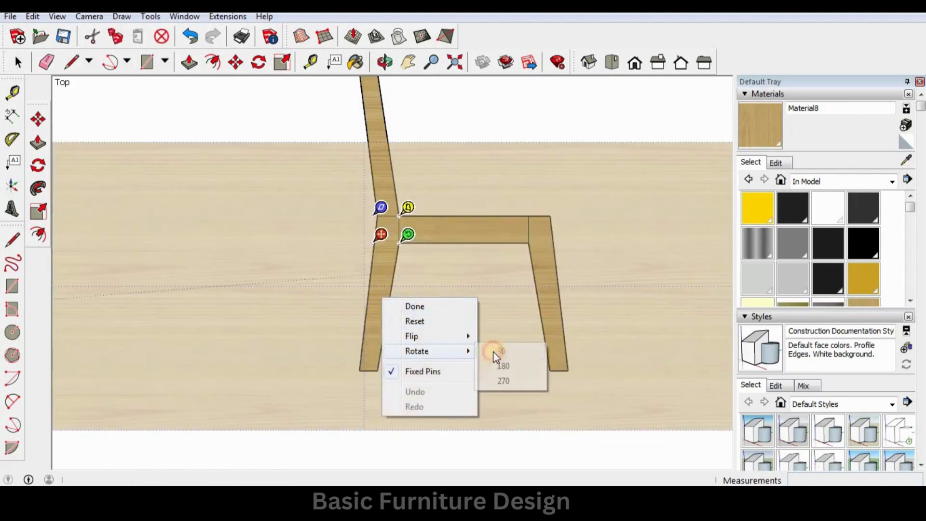
{"action": "left_click", "coordinate": [497, 363]}
{"action": "left_click", "coordinate": [523, 169]}
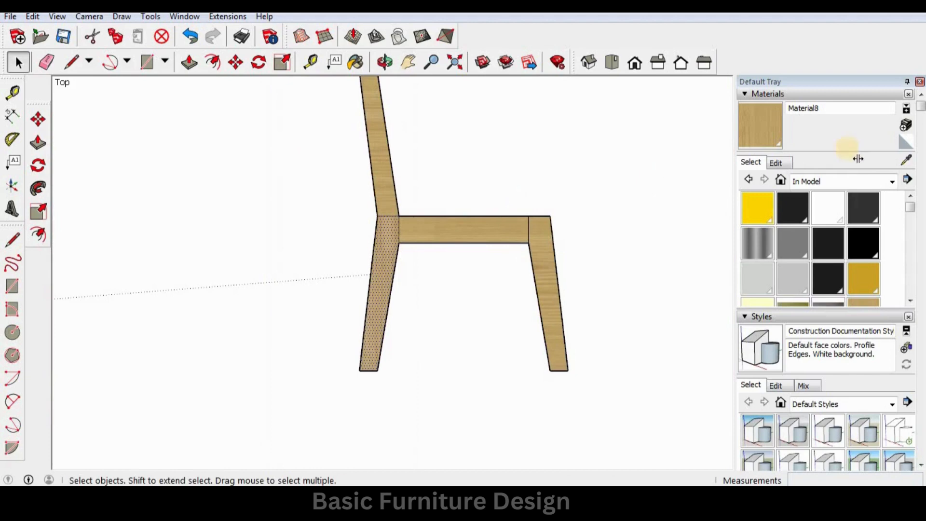
Sample the rear leg's rotated wood texture and apply it to the backrest and the front leg
{"action": "left_click", "coordinate": [906, 160]}
{"action": "scroll", "coordinate": [379, 259], "scroll_direction": "up", "scroll_amount": 3}
{"action": "left_click", "coordinate": [387, 165]}
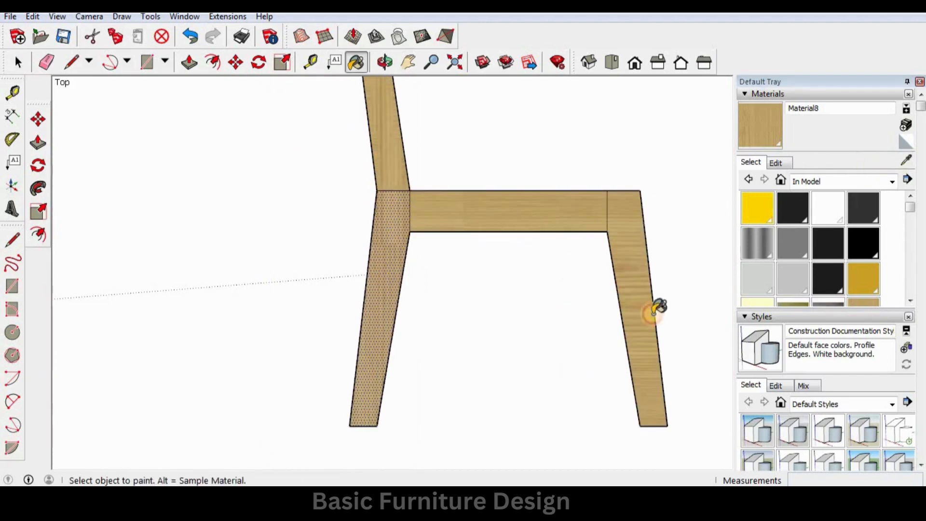
{"action": "key", "text": "space"}
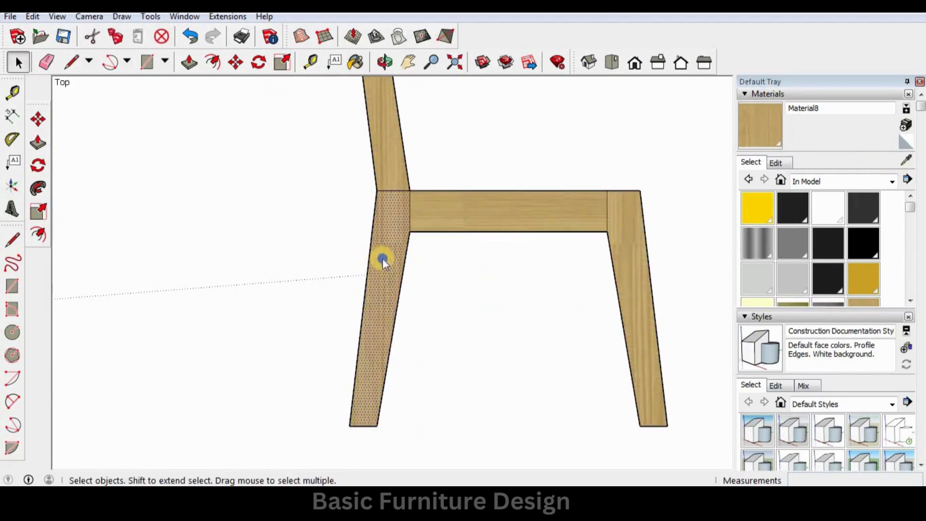
Reposition the wood texture on the rear leg's face by shifting it upward along the leg
{"action": "right_click", "coordinate": [383, 259]}
{"action": "mouse_move", "coordinate": [407, 437]}
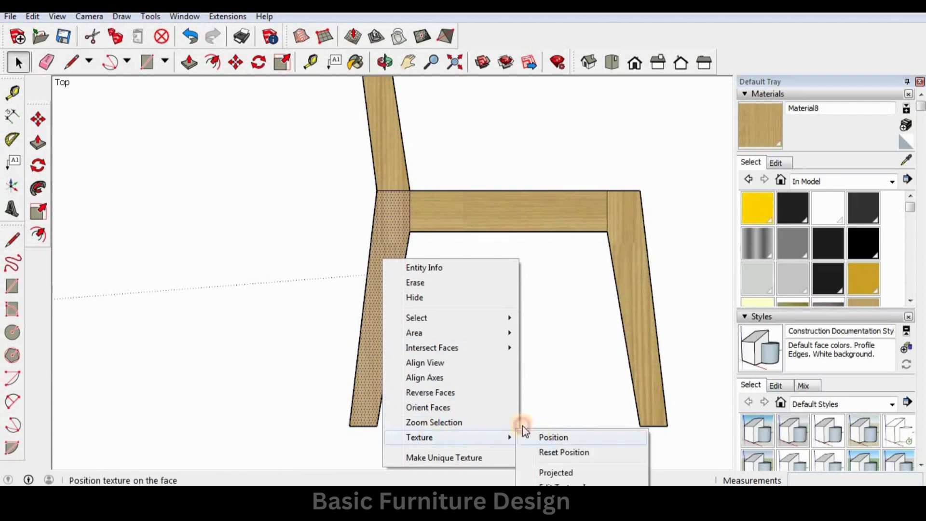
{"action": "left_click", "coordinate": [528, 436]}
{"action": "left_click_drag", "start_coordinate": [372, 236], "coordinate": [377, 176]}
{"action": "left_click", "coordinate": [537, 154]}
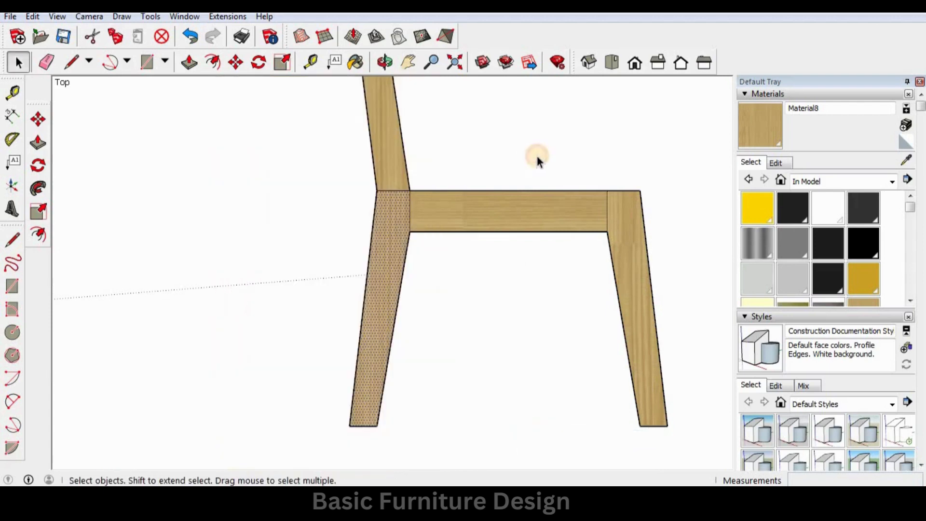
Reset the front leg's face to the default material and repaint it with the wood texture sampled from the rear leg
{"action": "left_click", "coordinate": [907, 161]}
{"action": "left_click", "coordinate": [657, 241]}
{"action": "left_click", "coordinate": [644, 268]}
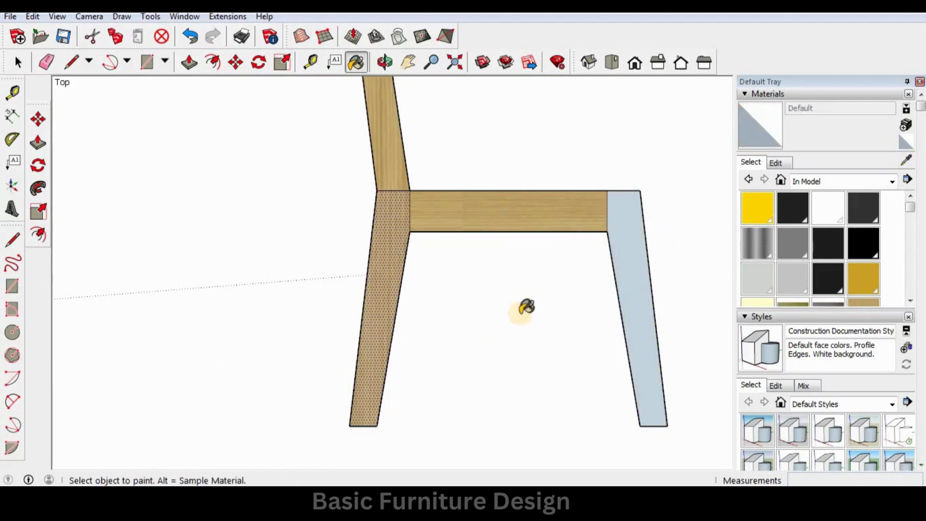
{"action": "left_click", "coordinate": [908, 161]}
{"action": "left_click", "coordinate": [389, 265]}
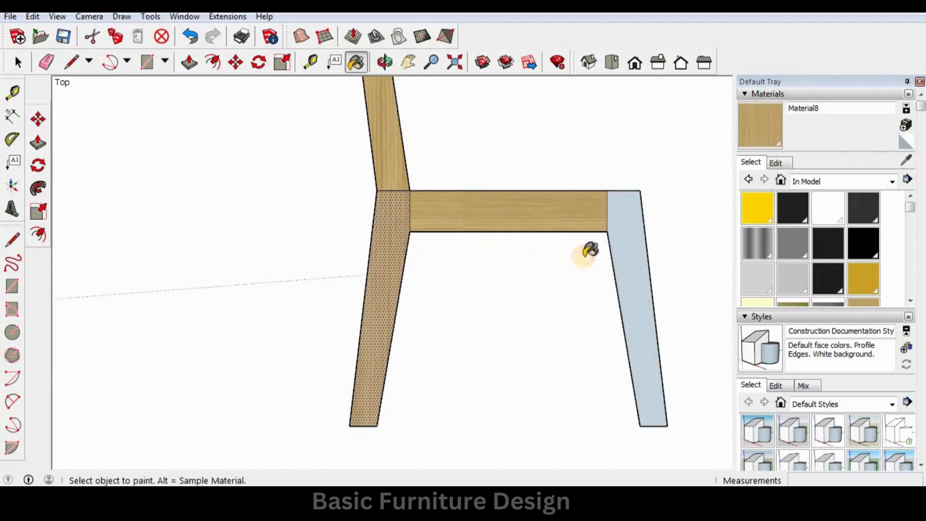
Reposition the wood texture on the seat rail's face by shifting it relative to the rail
{"action": "middle_click_drag", "start_coordinate": [436, 281], "coordinate": [465, 172]}
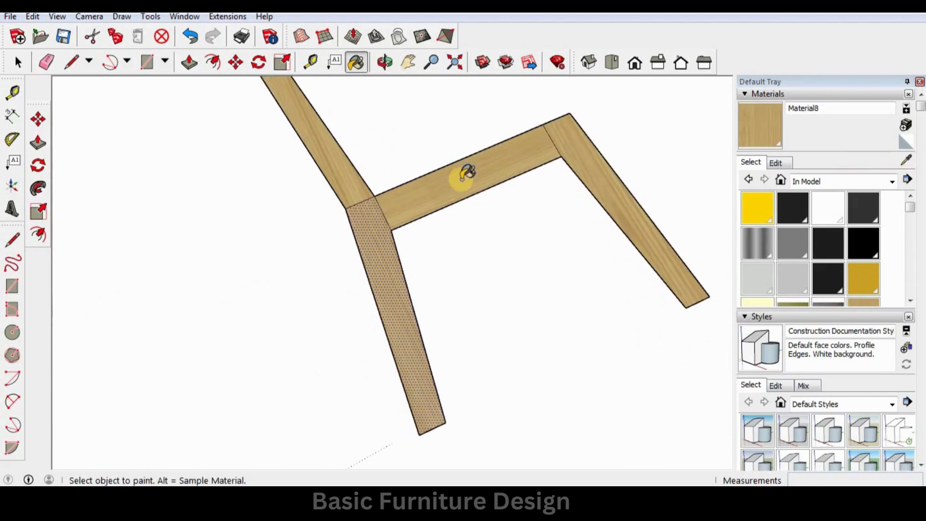
{"action": "key", "text": "space"}
{"action": "right_click", "coordinate": [451, 187]}
{"action": "mouse_move", "coordinate": [480, 366]}
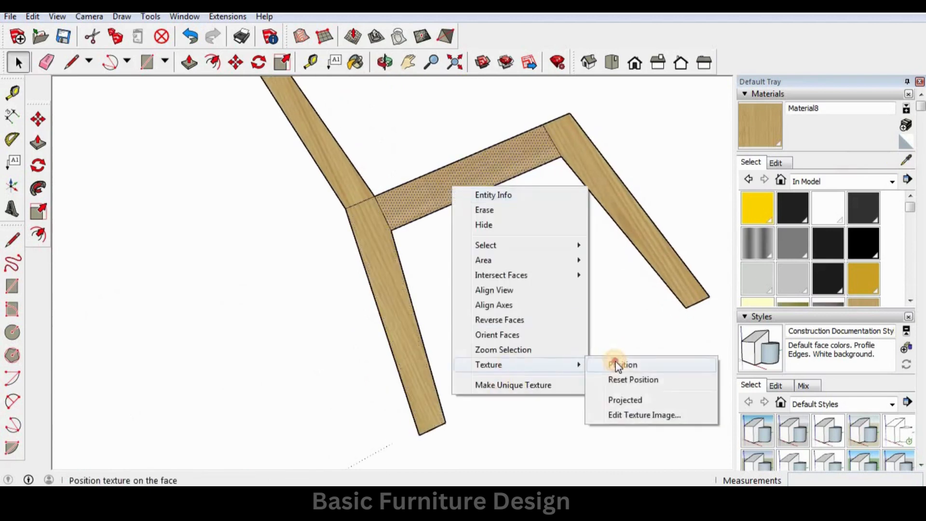
{"action": "left_click", "coordinate": [614, 364]}
{"action": "left_click_drag", "start_coordinate": [475, 261], "coordinate": [424, 270]}
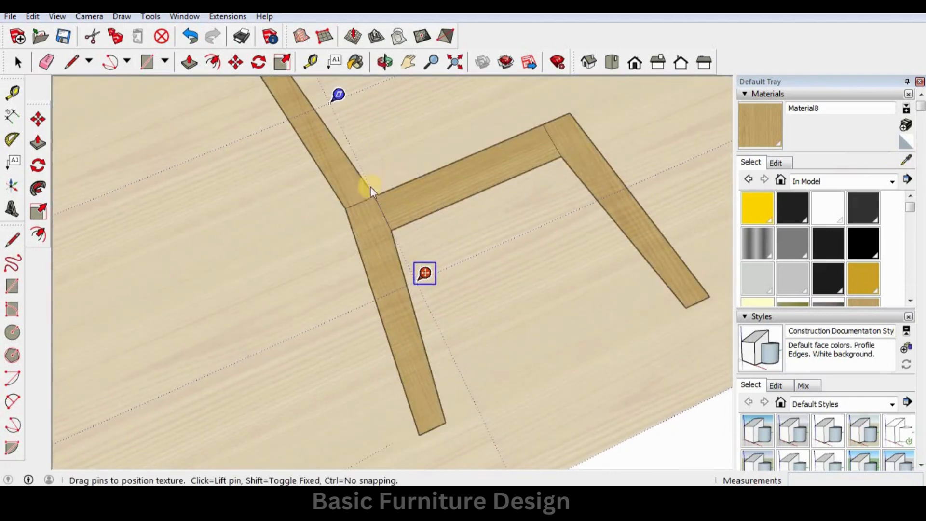
{"action": "left_click", "coordinate": [705, 436]}
Push/Pull the rear leg's face 50 mm and extrude the backrest, seat rail and front leg by the same distance
{"action": "middle_click_drag", "start_coordinate": [536, 263], "coordinate": [466, 221]}
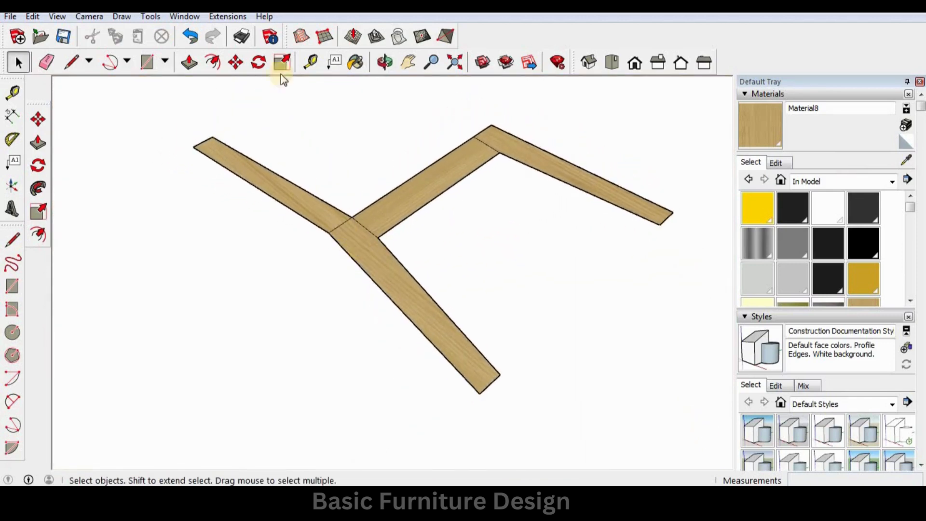
{"action": "left_click", "coordinate": [189, 61]}
{"action": "left_click", "coordinate": [353, 226]}
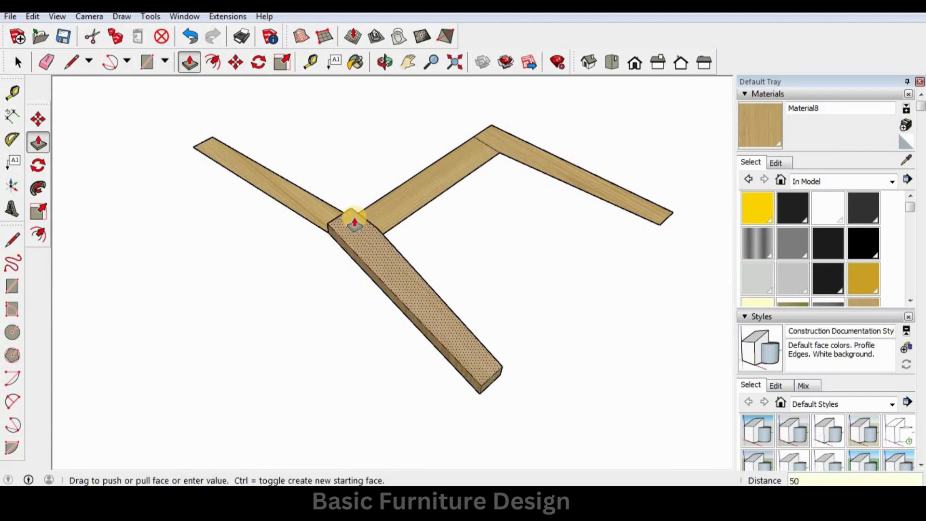
{"action": "key", "text": "Return"}
{"action": "double_click", "coordinate": [309, 210]}
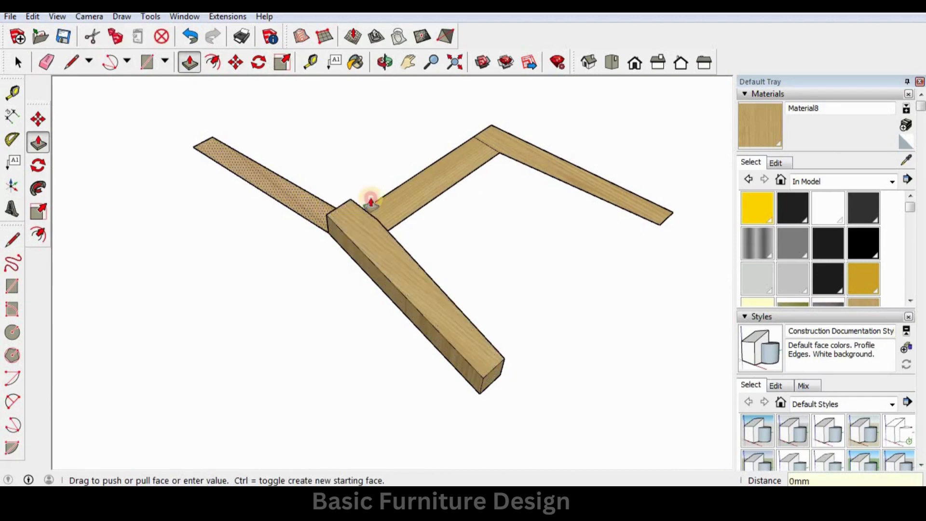
{"action": "double_click", "coordinate": [401, 198]}
{"action": "double_click", "coordinate": [545, 163]}
Start positioning the wood texture on the rear leg's outer edge face and rotate it by 90 degrees
{"action": "key", "text": "o"}
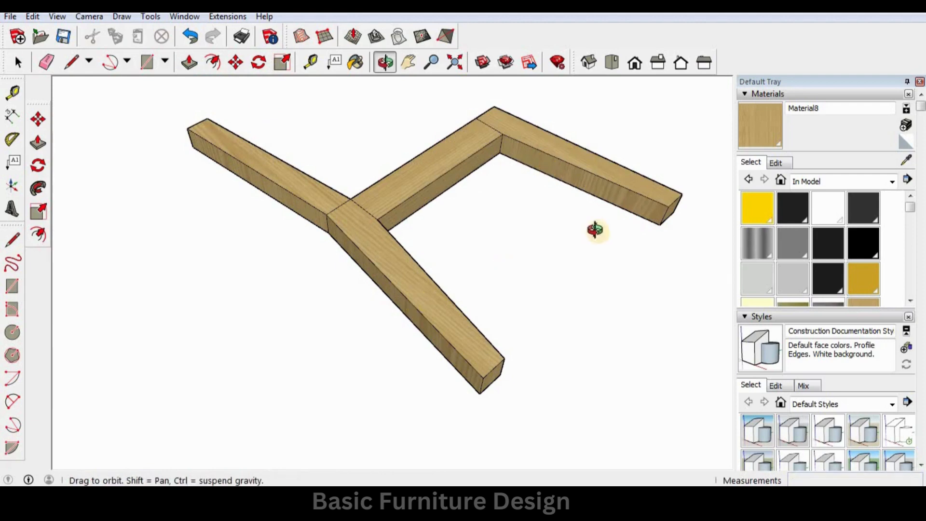
{"action": "left_click_drag", "start_coordinate": [595, 230], "coordinate": [467, 256]}
{"action": "key", "text": "space"}
{"action": "right_click", "coordinate": [466, 256]}
{"action": "mouse_move", "coordinate": [603, 436]}
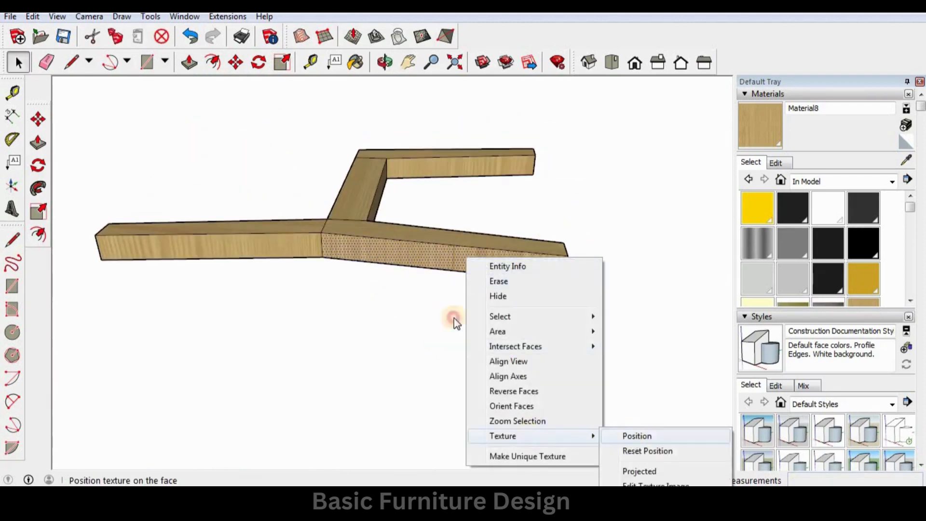
{"action": "left_click", "coordinate": [637, 436]}
{"action": "right_click", "coordinate": [432, 256]}
{"action": "mouse_move", "coordinate": [451, 309]}
{"action": "left_click", "coordinate": [540, 309]}
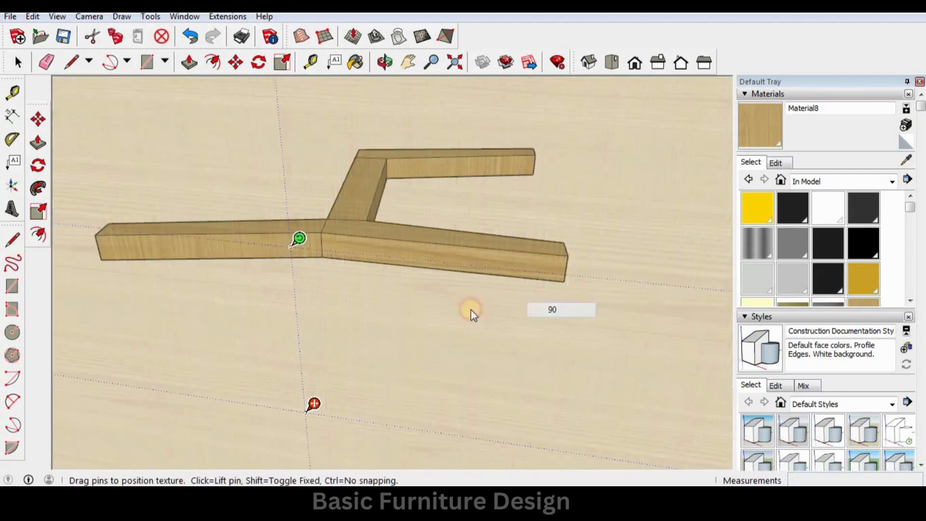
Shift the rotated wood texture slightly on the rear leg's outer edge face and finish positioning it
{"action": "scroll", "coordinate": [311, 253], "scroll_direction": "down", "scroll_amount": 5}
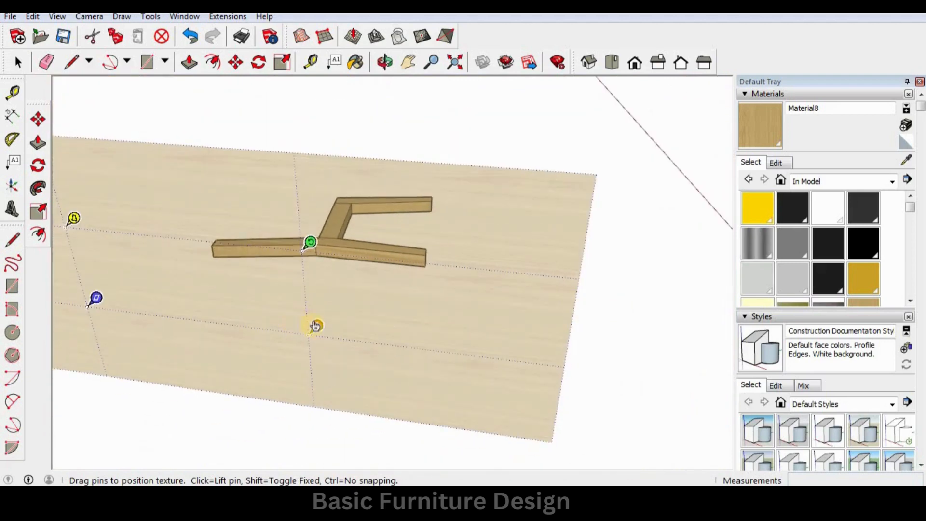
{"action": "left_click_drag", "start_coordinate": [314, 326], "coordinate": [319, 333]}
{"action": "left_click", "coordinate": [615, 286]}
{"action": "scroll", "coordinate": [347, 251], "scroll_direction": "up", "scroll_amount": 3}
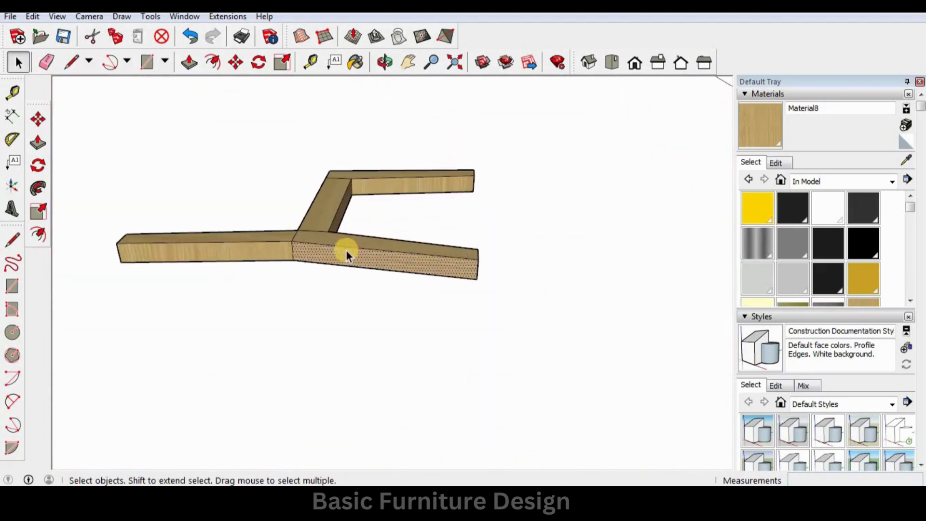
Sample the rear leg's rotated edge texture and apply it to the backrest's adjoining edge face
{"action": "scroll", "coordinate": [285, 233], "scroll_direction": "up", "scroll_amount": 2}
{"action": "left_click", "coordinate": [907, 161]}
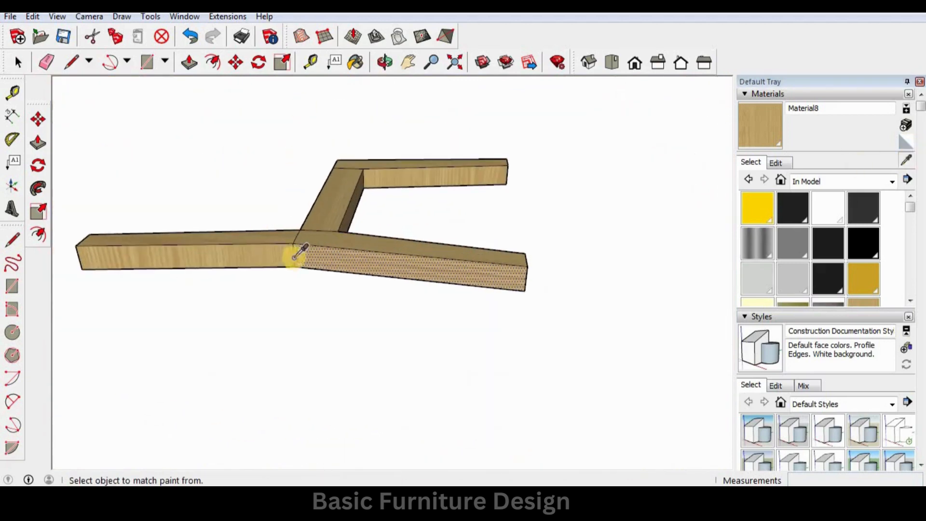
{"action": "scroll", "coordinate": [261, 258], "scroll_direction": "up", "scroll_amount": 2}
{"action": "left_click", "coordinate": [396, 232]}
Close the frame's open reverse side with a line across the rear leg's foot, and draw a line separating the leg from the seat rail
{"action": "mouse_move", "coordinate": [347, 289]}
{"action": "middle_mouse_down"}
{"action": "mouse_move", "coordinate": [570, 81]}
{"action": "mouse_move", "coordinate": [482, 141]}
{"action": "mouse_move", "coordinate": [410, 134]}
{"action": "middle_mouse_up"}
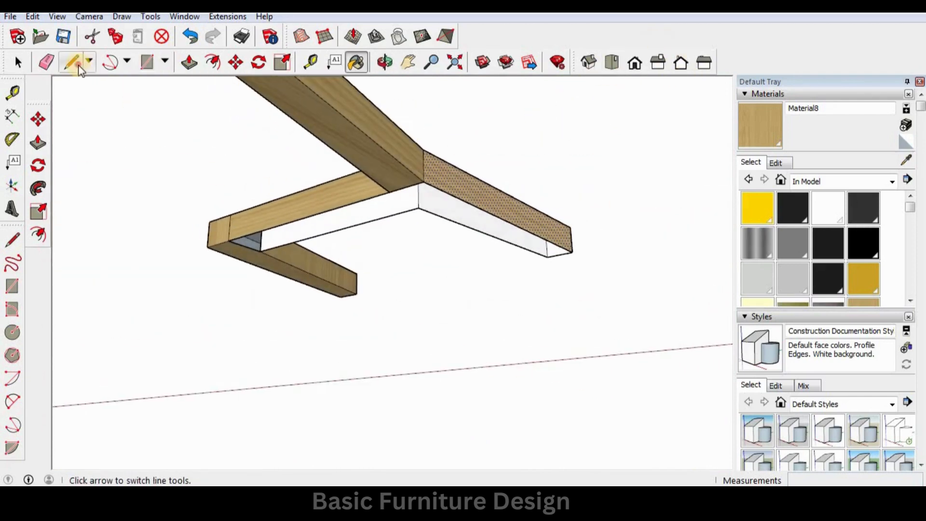
{"action": "key", "text": "l"}
{"action": "left_click", "coordinate": [571, 251]}
{"action": "left_click", "coordinate": [550, 256]}
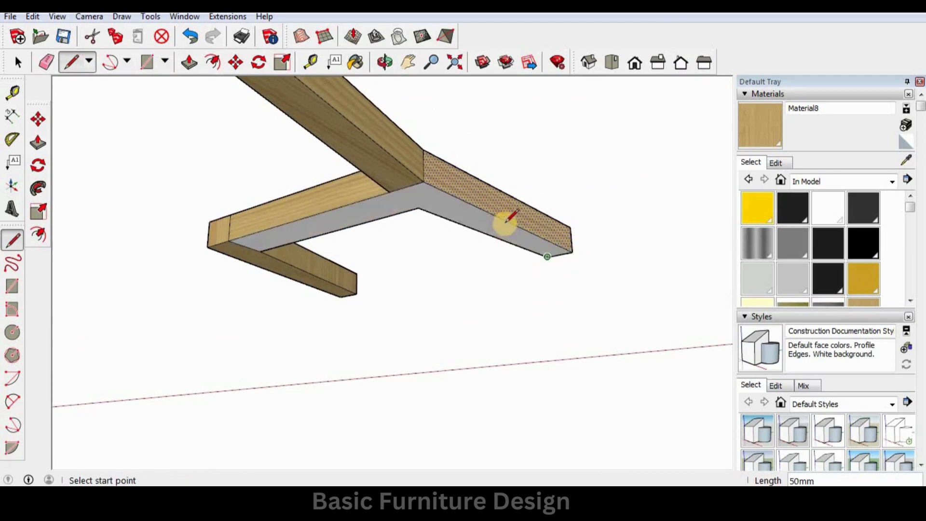
{"action": "middle_click_drag", "start_coordinate": [506, 217], "coordinate": [408, 198]}
{"action": "left_click", "coordinate": [408, 207]}
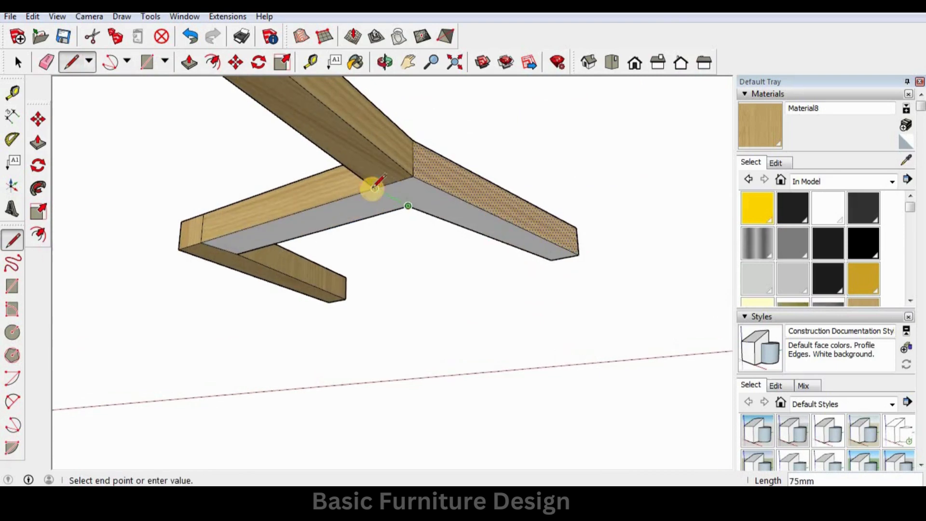
{"action": "left_click", "coordinate": [376, 189]}
{"action": "key", "text": "space"}
Sample the wood texture and apply it to the reverse faces of the rear leg and the seat rail
{"action": "left_click", "coordinate": [906, 160]}
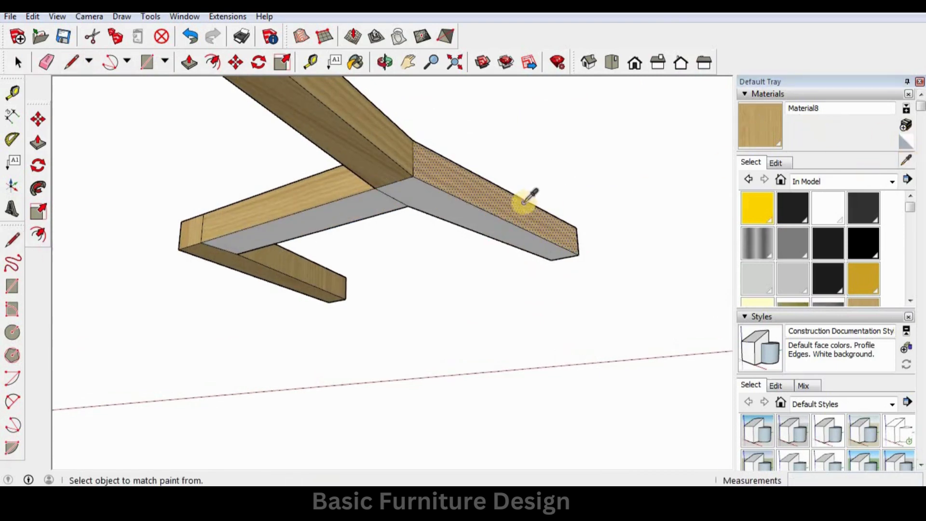
{"action": "left_click", "coordinate": [525, 205]}
{"action": "left_click", "coordinate": [509, 225]}
{"action": "middle_click_drag", "start_coordinate": [336, 198], "coordinate": [394, 204]}
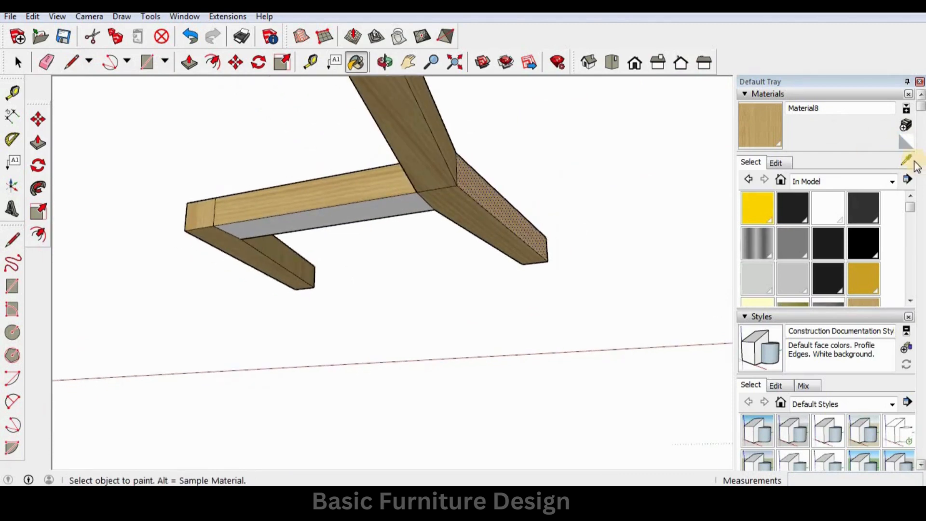
{"action": "left_click", "coordinate": [906, 159]}
{"action": "left_click", "coordinate": [353, 207]}
{"action": "middle_click_drag", "start_coordinate": [288, 345], "coordinate": [299, 270]}
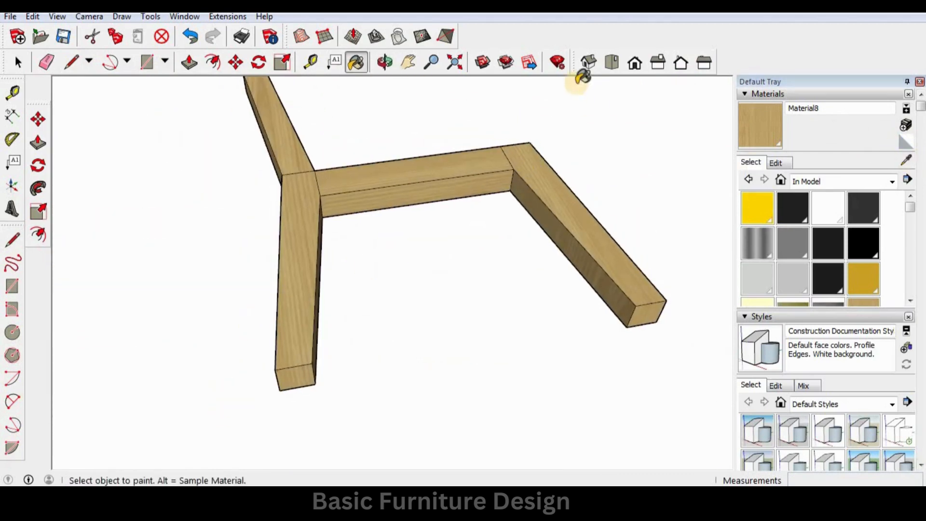
Select the whole chair side frame in top view and place a copy about 815 mm beside the original
{"action": "left_click", "coordinate": [610, 63]}
{"action": "scroll", "coordinate": [403, 269], "scroll_direction": "down", "scroll_amount": 2}
{"action": "key", "text": "space"}
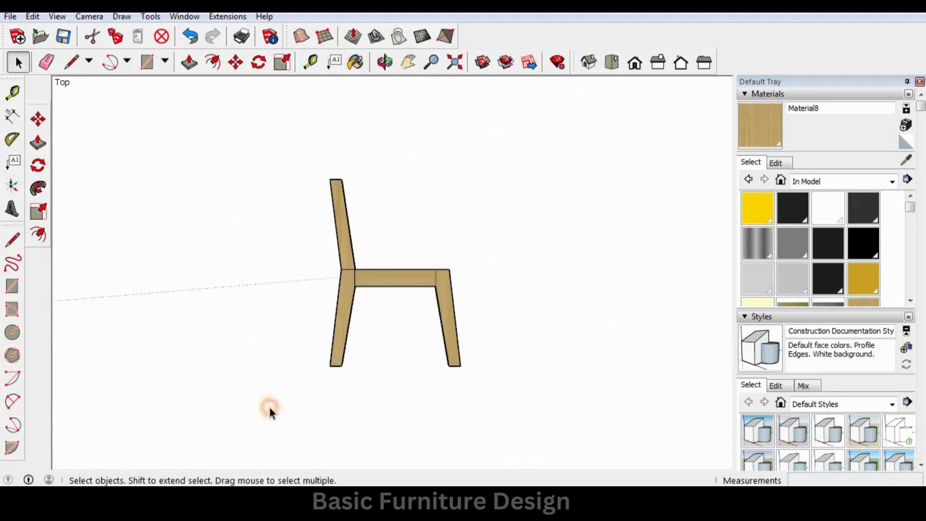
{"action": "key", "text": "ctrl+a"}
{"action": "key", "text": "m"}
{"action": "left_click", "coordinate": [403, 181]}
{"action": "key", "text": "ctrl"}
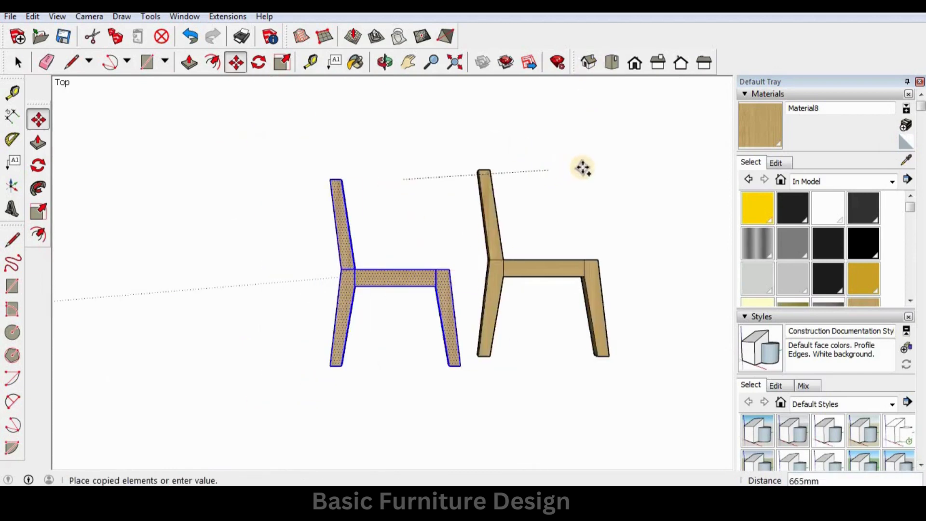
{"action": "left_click", "coordinate": [511, 213]}
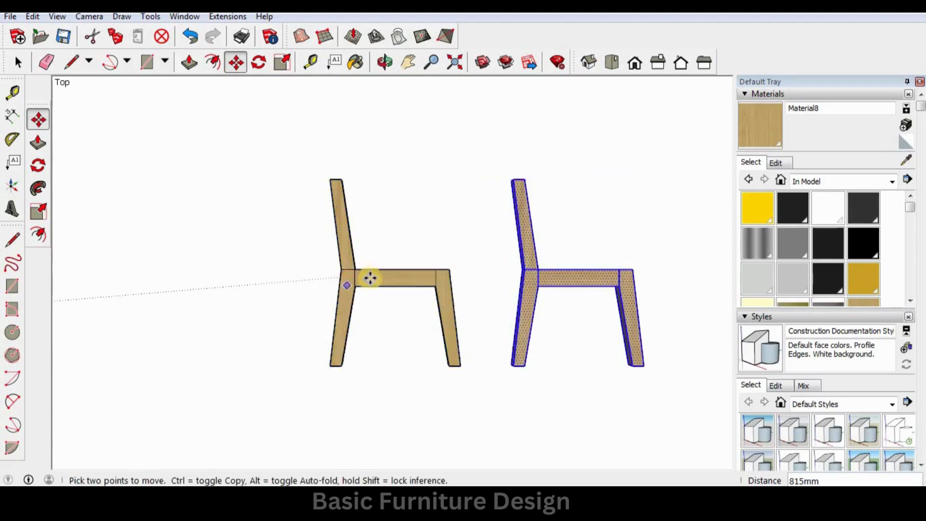
Draw a 75 by 25 mm rectangle on the original frame's front leg from its outer upper corner
{"action": "scroll", "coordinate": [520, 273], "scroll_direction": "up", "scroll_amount": 5}
{"action": "key", "text": "space"}
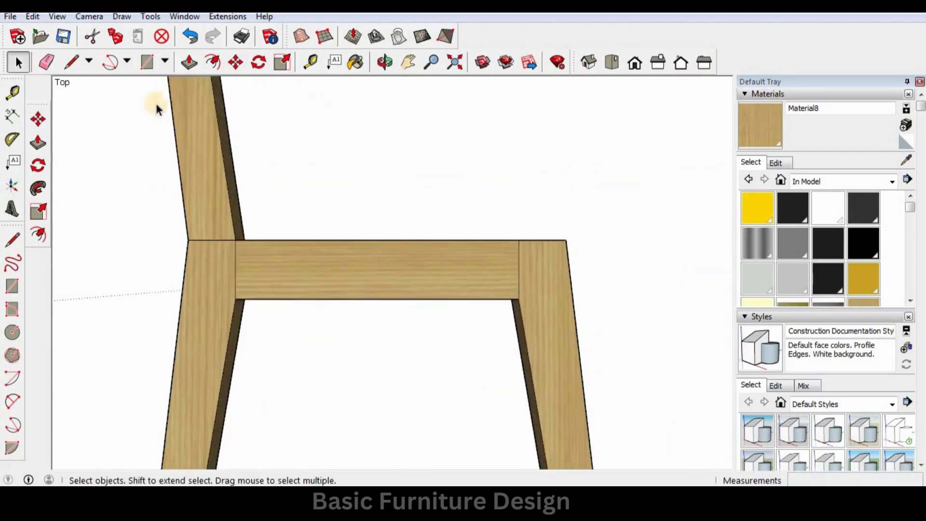
{"action": "left_click", "coordinate": [146, 62]}
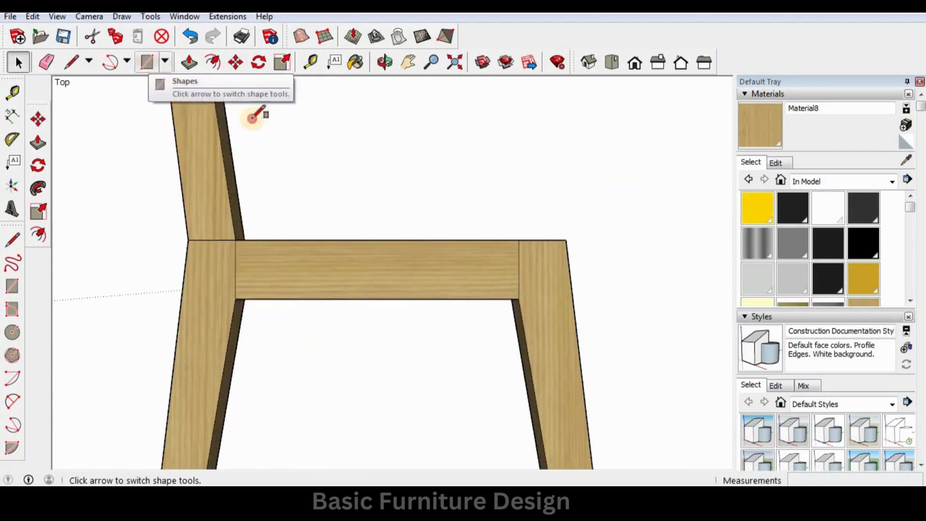
{"action": "scroll", "coordinate": [569, 241], "scroll_direction": "up", "scroll_amount": 2}
{"action": "left_click", "coordinate": [567, 238]}
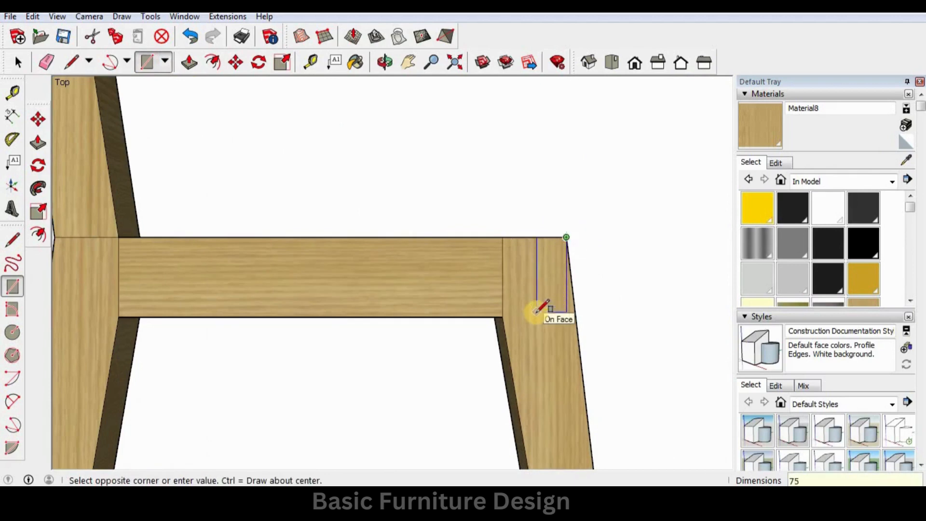
{"action": "left_click", "coordinate": [536, 312]}
{"action": "scroll", "coordinate": [527, 305], "scroll_direction": "down", "scroll_amount": 2}
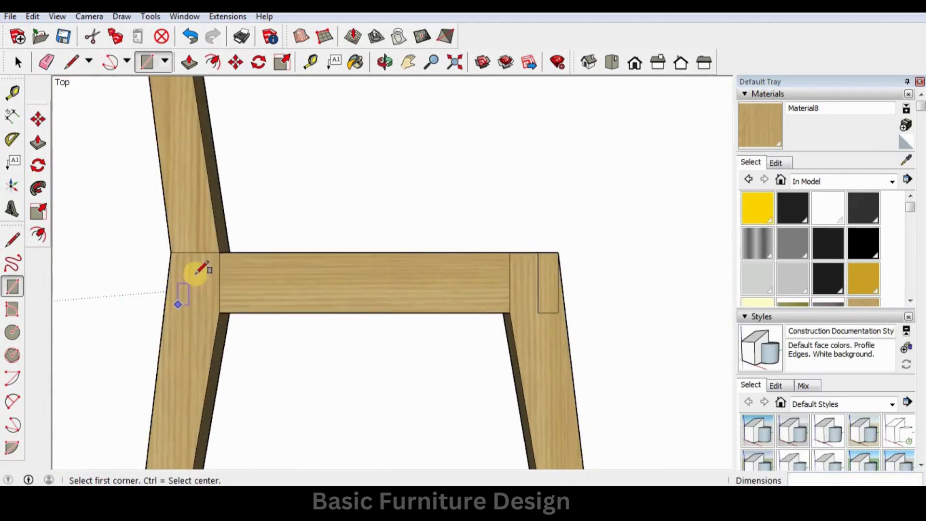
{"action": "scroll", "coordinate": [196, 269], "scroll_direction": "up", "scroll_amount": 1}
{"action": "left_click", "coordinate": [227, 241]}
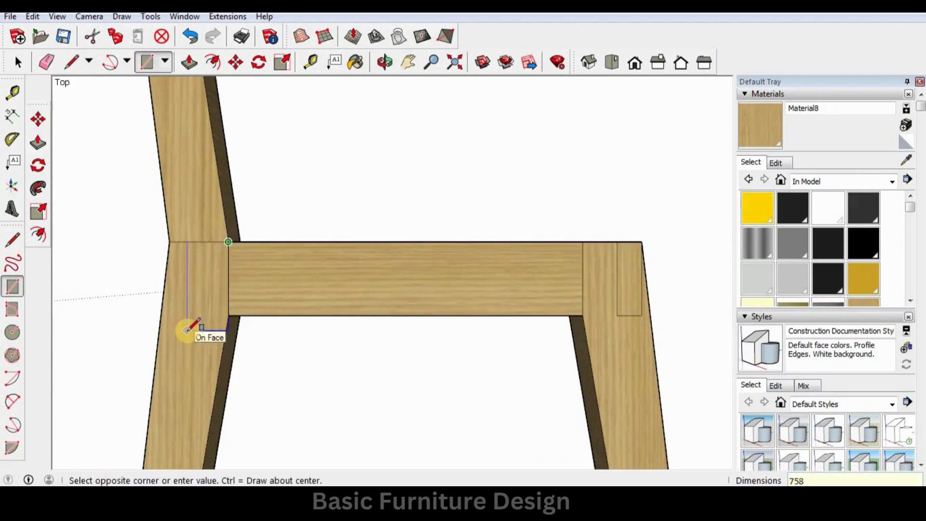
{"action": "key", "text": "Return"}
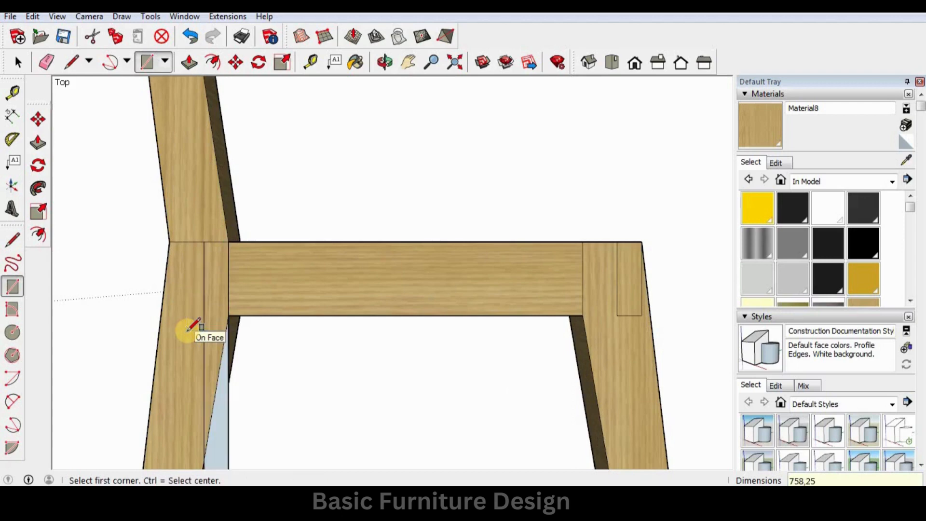
{"action": "key", "text": "ctrl+z"}
{"action": "left_click", "coordinate": [228, 242]}
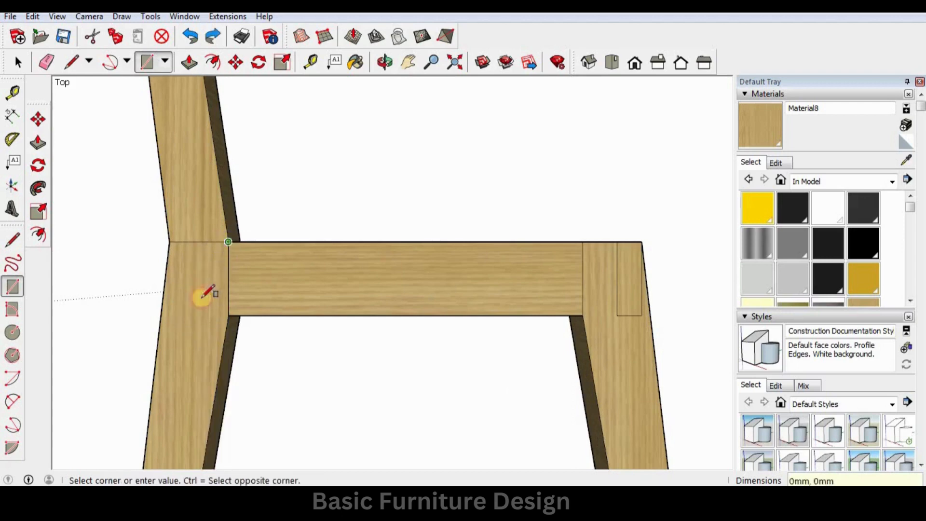
{"action": "key", "text": "space"}
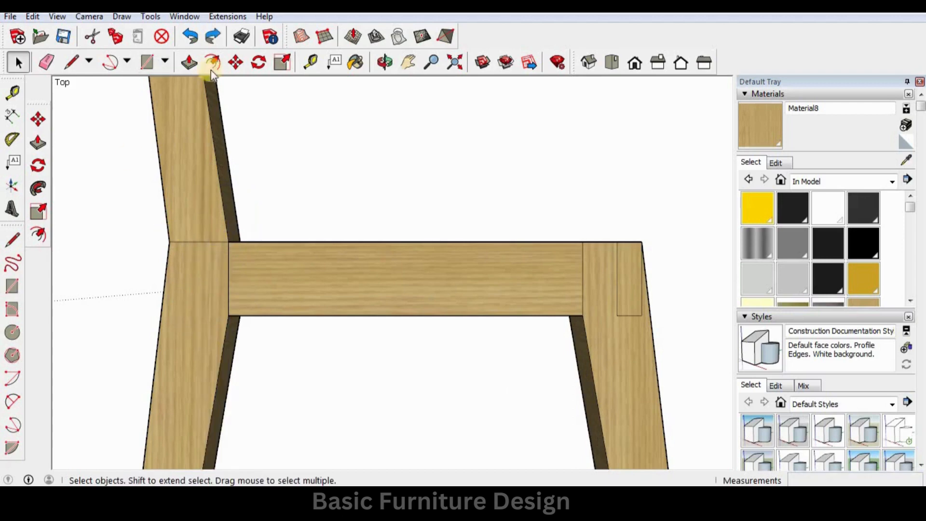
Draw a 75 by 25 mm rectangle on the rear leg from the corner where it meets the seat rail and backrest
{"action": "left_click", "coordinate": [151, 62]}
{"action": "left_click", "coordinate": [228, 242]}
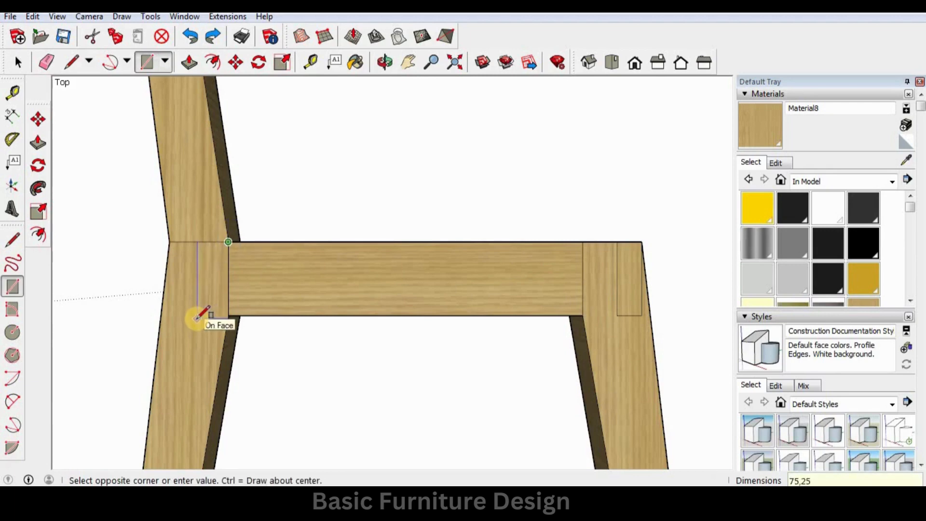
{"action": "left_click", "coordinate": [198, 316]}
{"action": "scroll", "coordinate": [332, 310], "scroll_direction": "up", "scroll_amount": 1}
{"action": "key", "text": "space"}
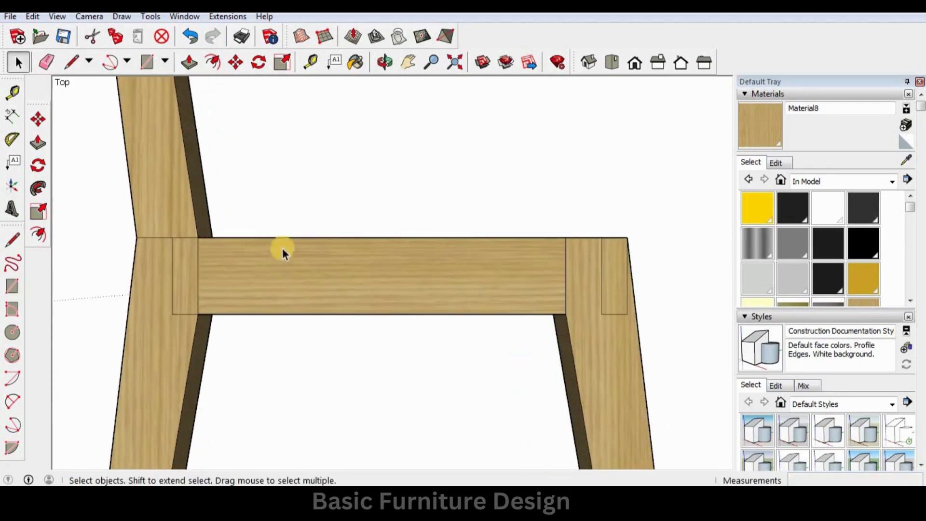
{"action": "key", "text": "m"}
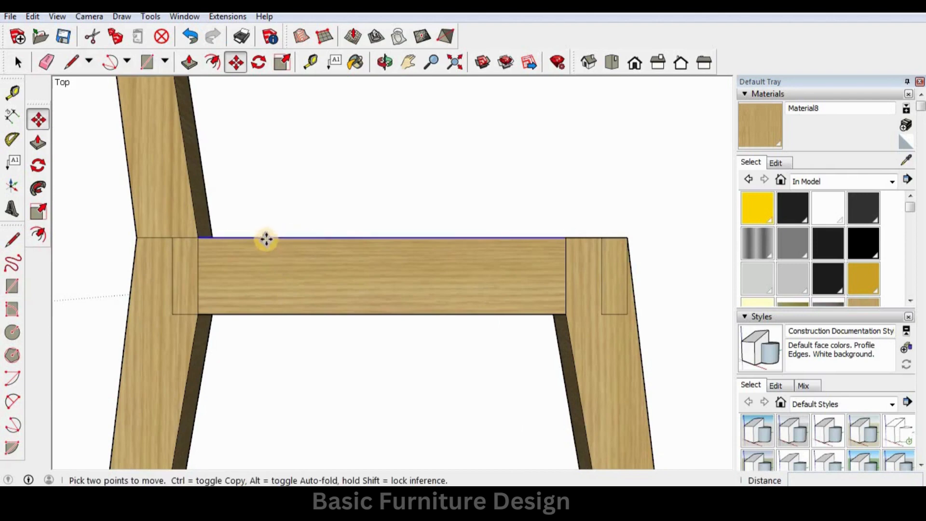
{"action": "left_click", "coordinate": [265, 238]}
{"action": "key", "text": "ctrl"}
{"action": "key", "text": "space"}
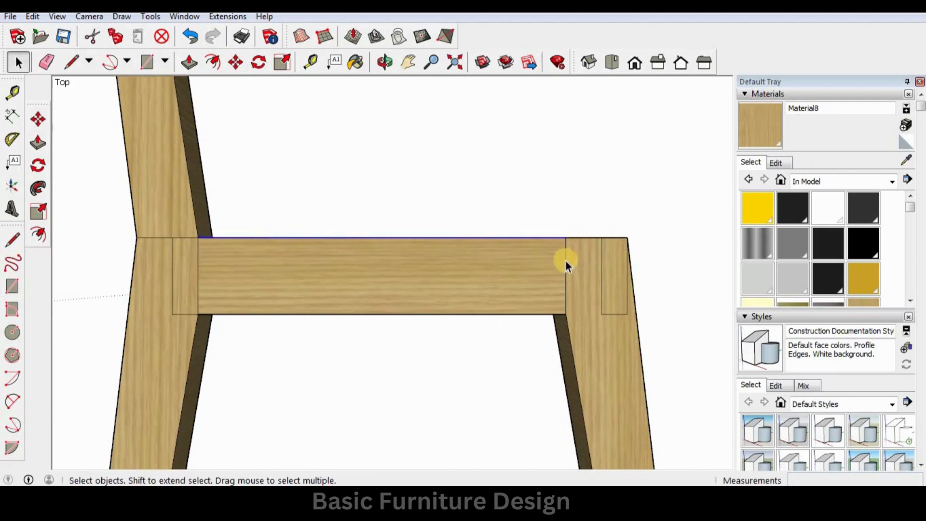
Delete the edge dividing the seat rail from the front leg and select the merged face
{"action": "left_click", "coordinate": [566, 264]}
{"action": "key", "text": "Delete"}
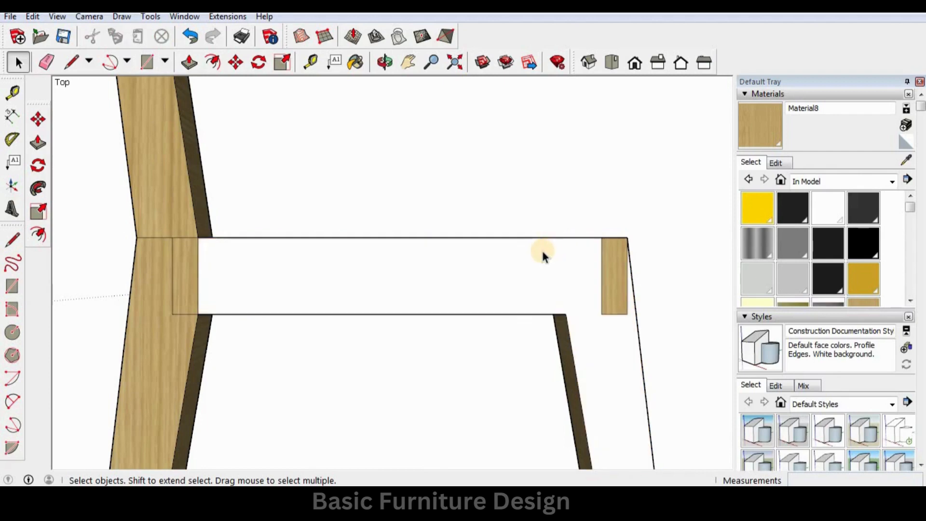
{"action": "left_click", "coordinate": [588, 318]}
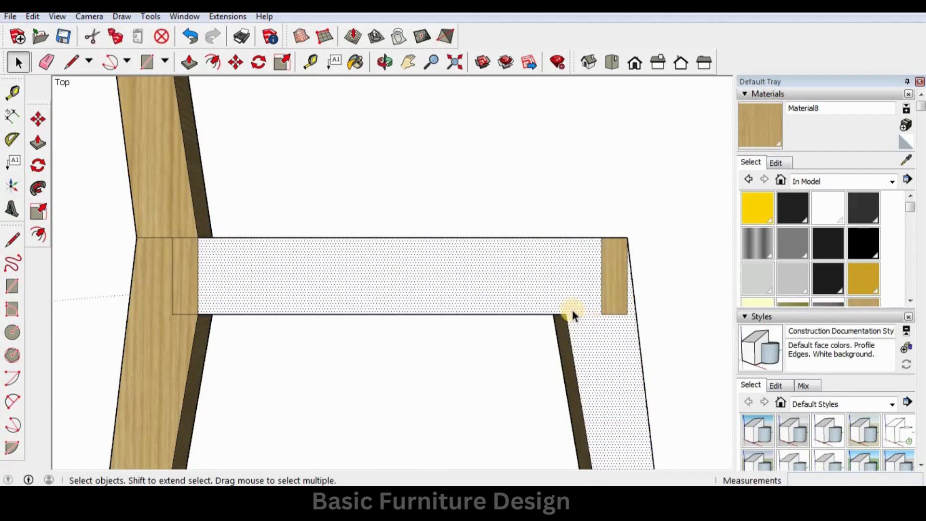
Copy the seat rail's top edge 5 mm down, then copy that line about another 25 mm down
{"action": "left_click", "coordinate": [504, 237]}
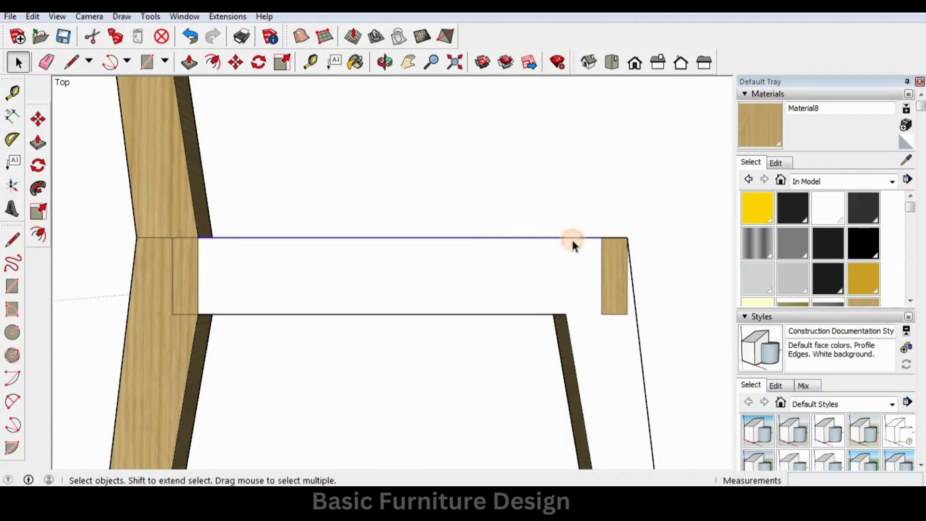
{"action": "key", "text": "m"}
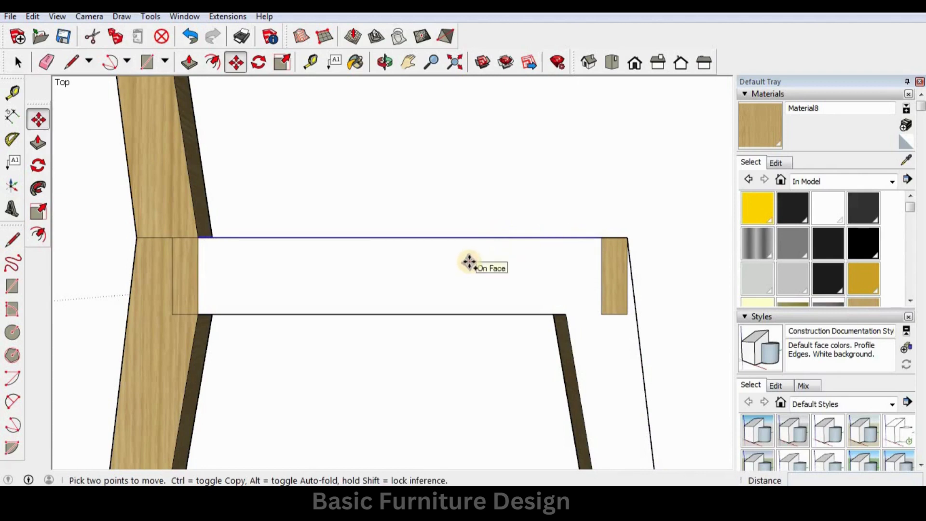
{"action": "left_click", "coordinate": [469, 262]}
{"action": "key", "text": "ctrl"}
{"action": "key", "text": "Return"}
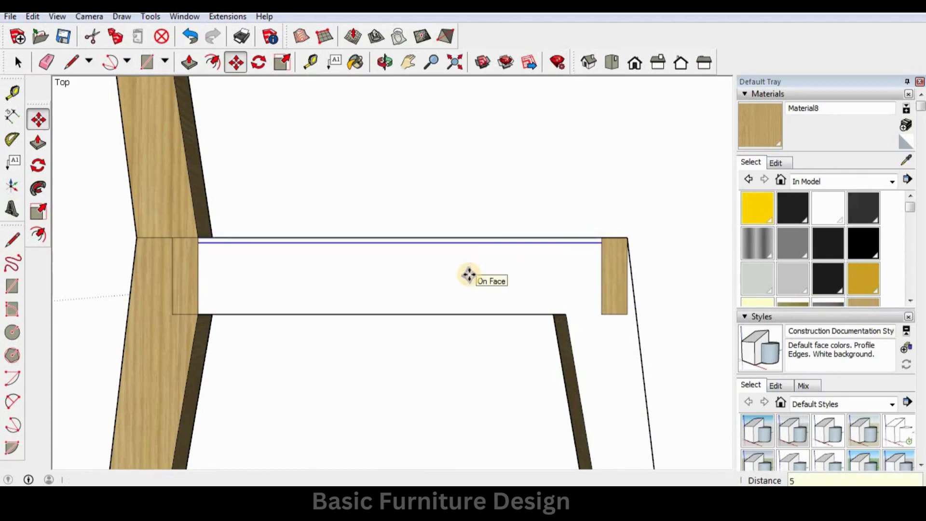
{"action": "left_click", "coordinate": [476, 277]}
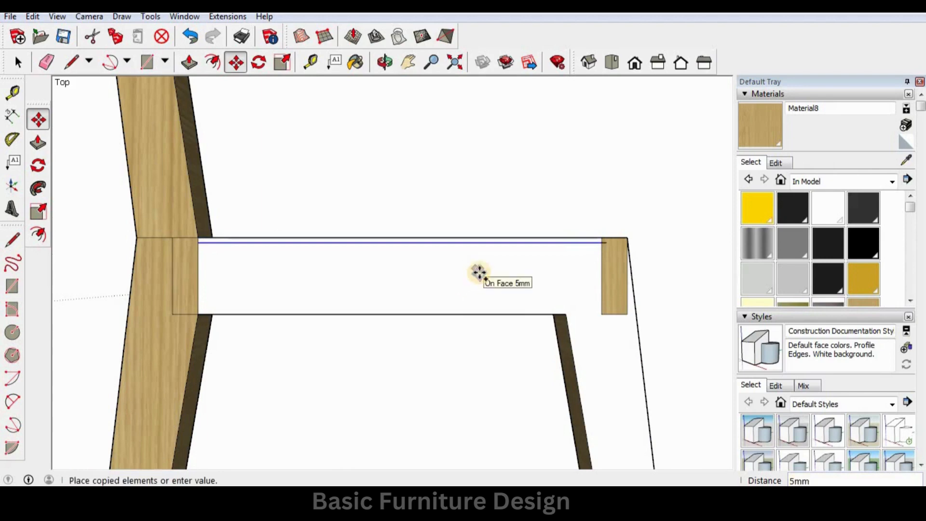
{"action": "type", "text": "2"}
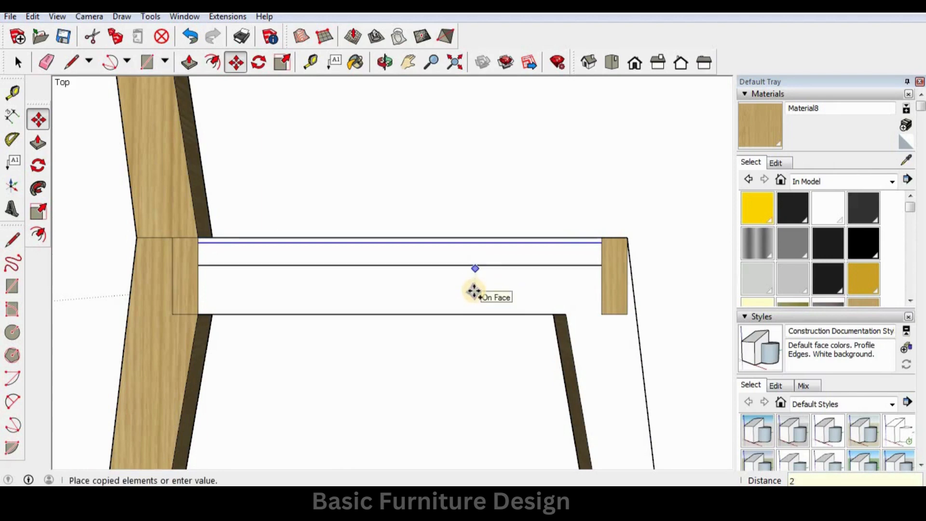
{"action": "key", "text": "Return"}
{"action": "key", "text": "space"}
Draw a vertical line from the front leg's inner upper corner to the top edge of the seat rail
{"action": "key", "text": "l"}
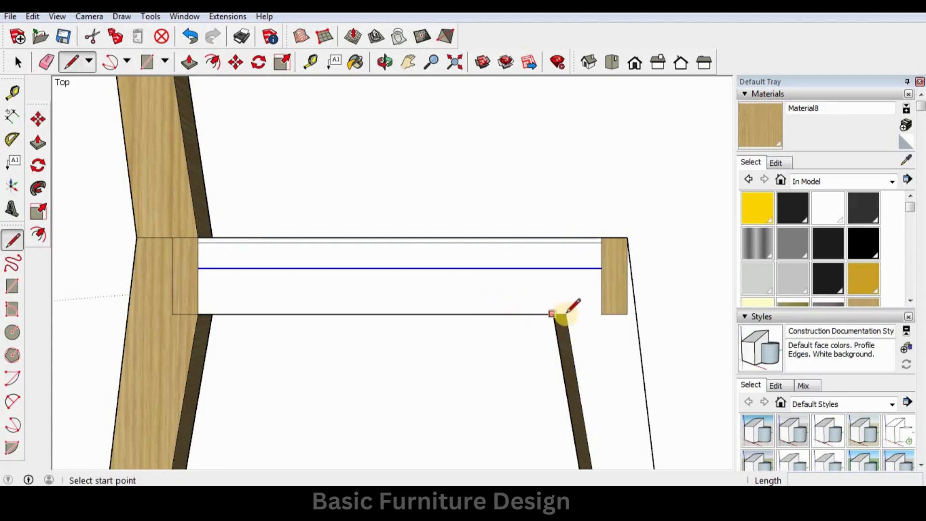
{"action": "left_click", "coordinate": [566, 314]}
{"action": "left_click", "coordinate": [566, 238]}
{"action": "key", "text": "space"}
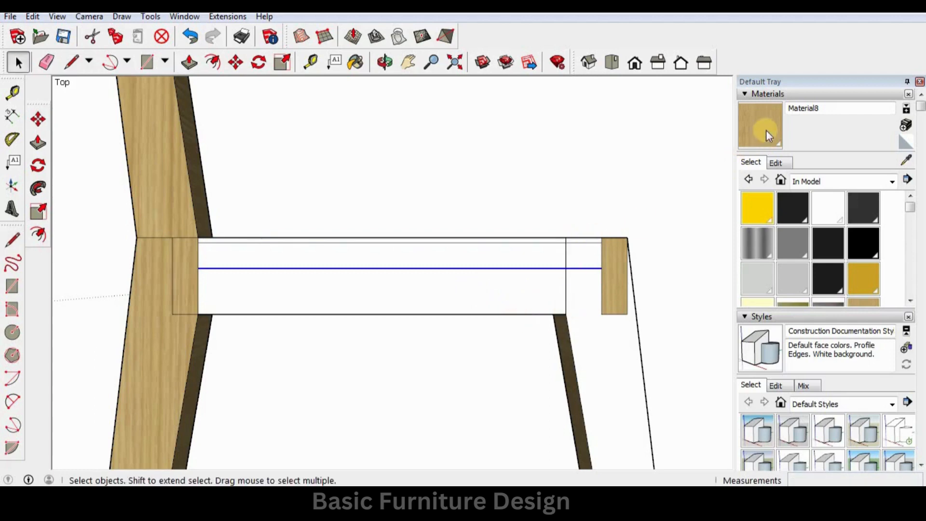
Paint the front leg face with the wood material Material8
{"action": "left_click", "coordinate": [769, 135]}
{"action": "left_click", "coordinate": [623, 382]}
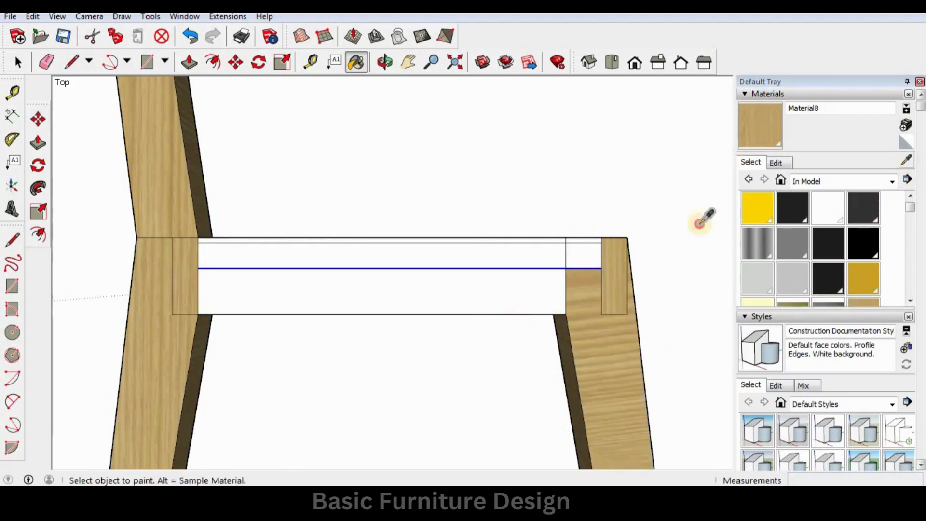
{"action": "scroll", "coordinate": [572, 268], "scroll_direction": "up", "scroll_amount": 1}
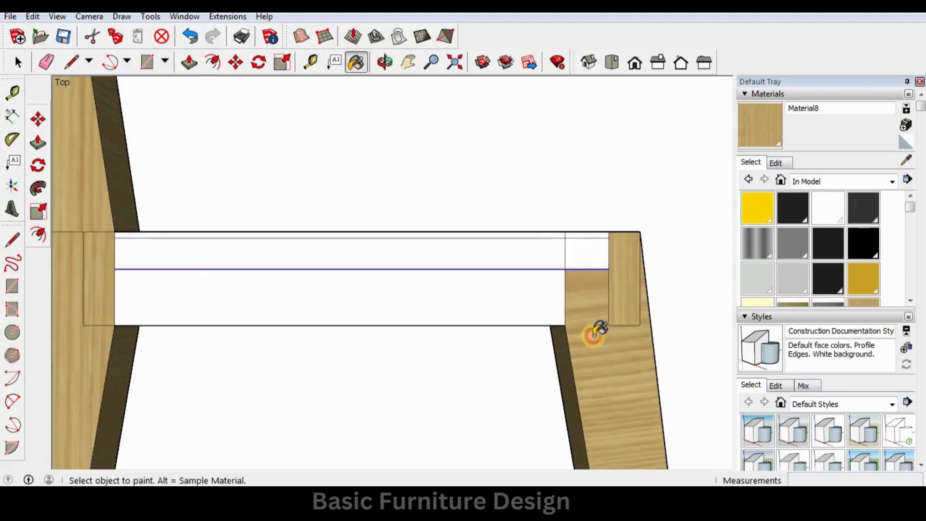
{"action": "scroll", "coordinate": [574, 278], "scroll_direction": "down", "scroll_amount": 3}
{"action": "key", "text": "space"}
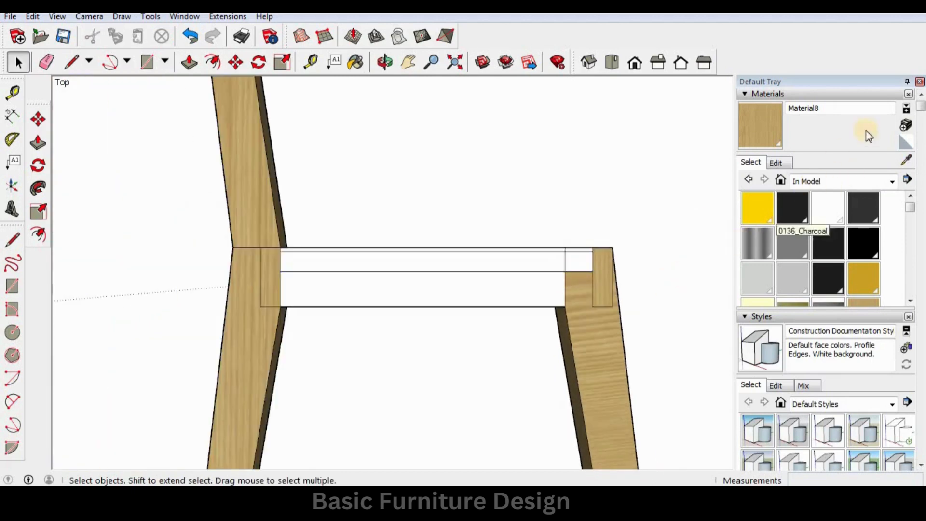
{"action": "left_click", "coordinate": [907, 160]}
{"action": "left_click", "coordinate": [572, 361]}
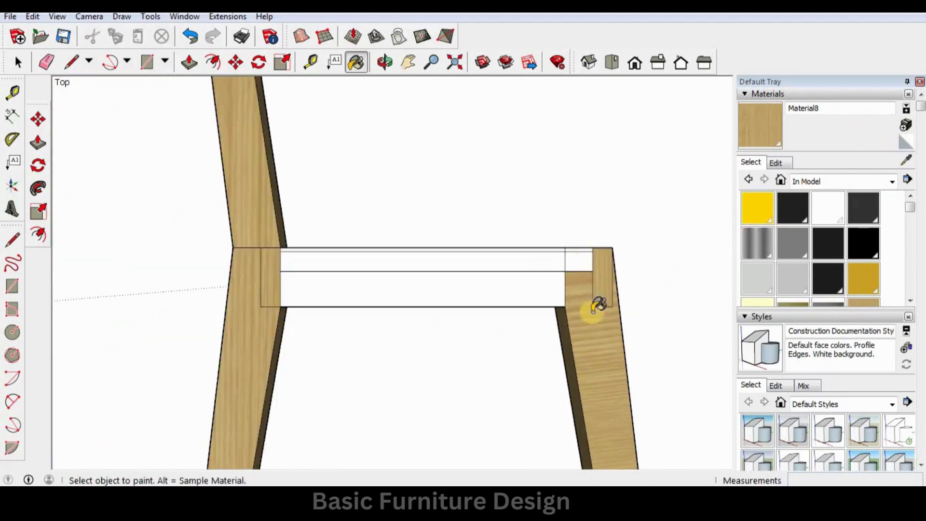
{"action": "key", "text": "space"}
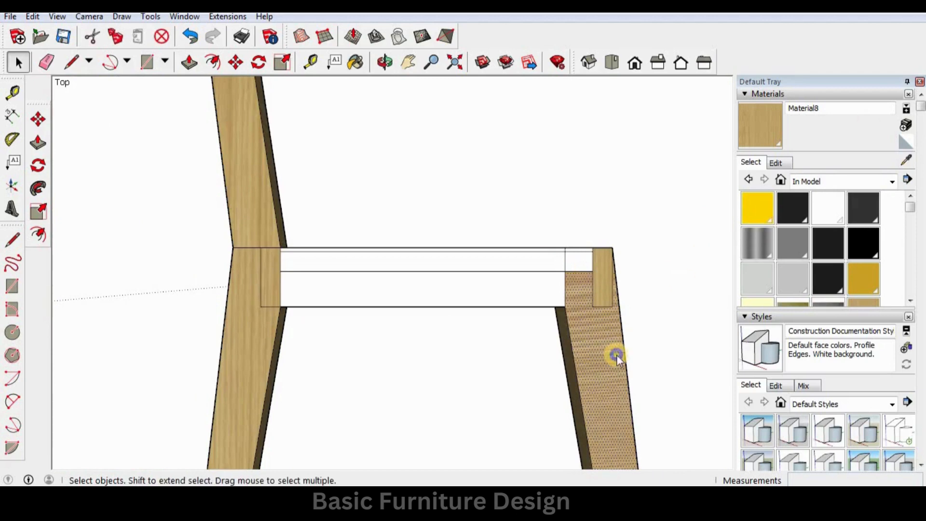
Rotate the wood texture on the front leg face so its grain runs along the leg
{"action": "right_click", "coordinate": [613, 355]}
{"action": "mouse_move", "coordinate": [647, 325]}
{"action": "left_click", "coordinate": [784, 324]}
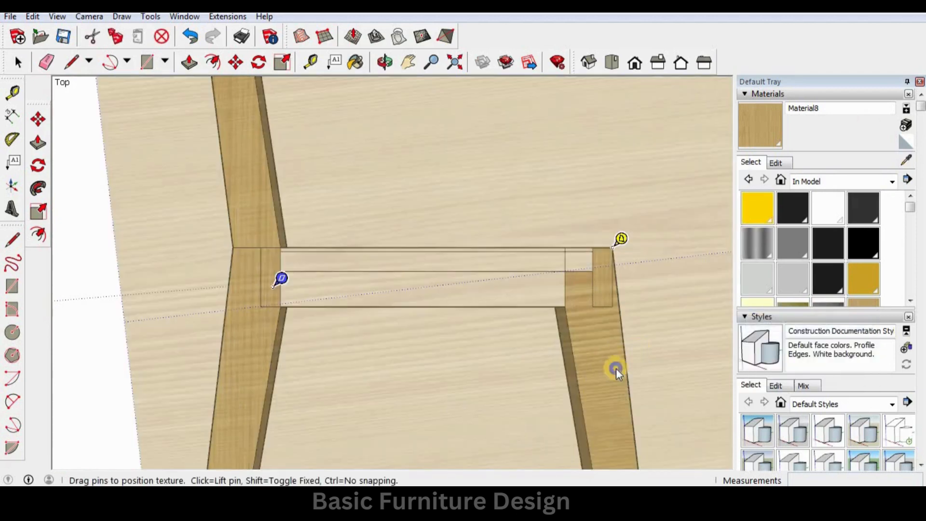
{"action": "right_click", "coordinate": [601, 363]}
{"action": "mouse_move", "coordinate": [636, 415]}
{"action": "left_click", "coordinate": [583, 368]}
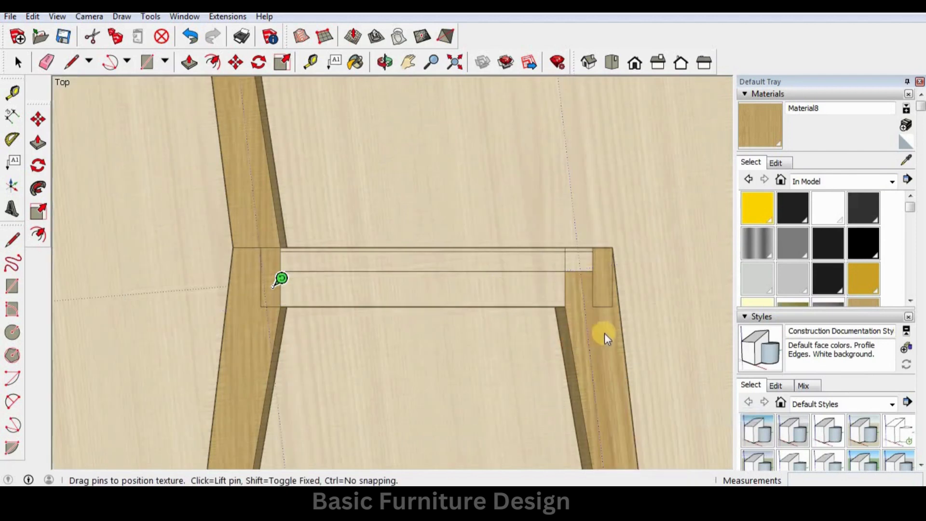
{"action": "scroll", "coordinate": [533, 252], "scroll_direction": "down", "scroll_amount": 6}
{"action": "left_click", "coordinate": [647, 224]}
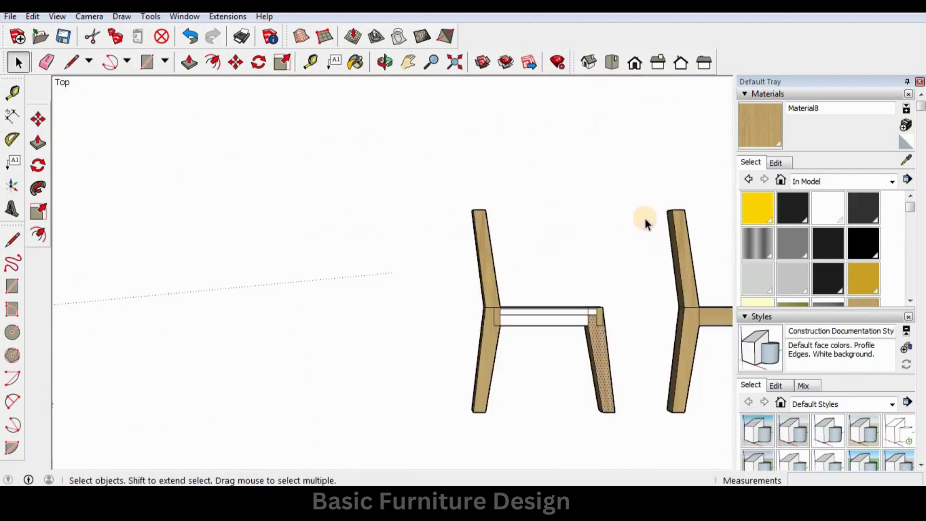
{"action": "left_click", "coordinate": [649, 323]}
Sample the front leg's aligned wood texture and paint the seat rail's lower face and both middle band faces
{"action": "scroll", "coordinate": [596, 317], "scroll_direction": "up", "scroll_amount": 4}
{"action": "left_click", "coordinate": [907, 160]}
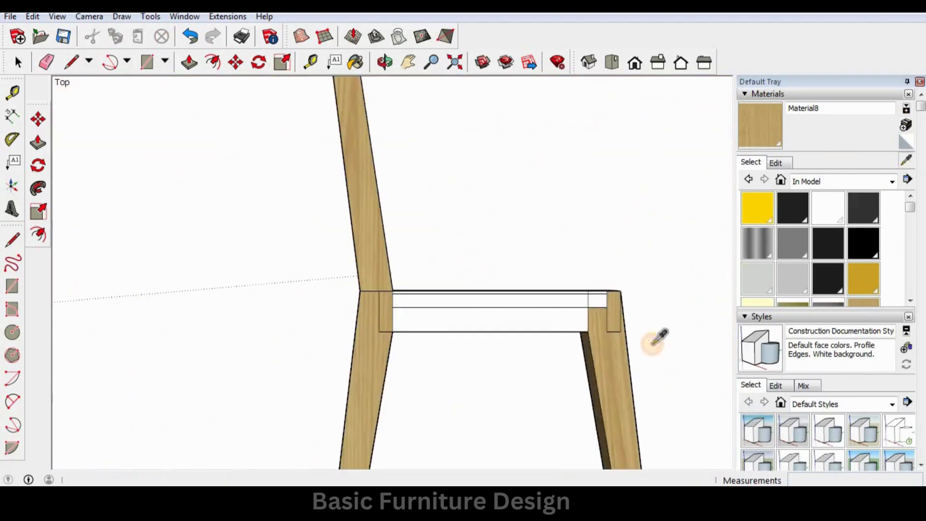
{"action": "left_click", "coordinate": [609, 346]}
{"action": "scroll", "coordinate": [593, 290], "scroll_direction": "up", "scroll_amount": 4}
{"action": "scroll", "coordinate": [587, 291], "scroll_direction": "up", "scroll_amount": 2}
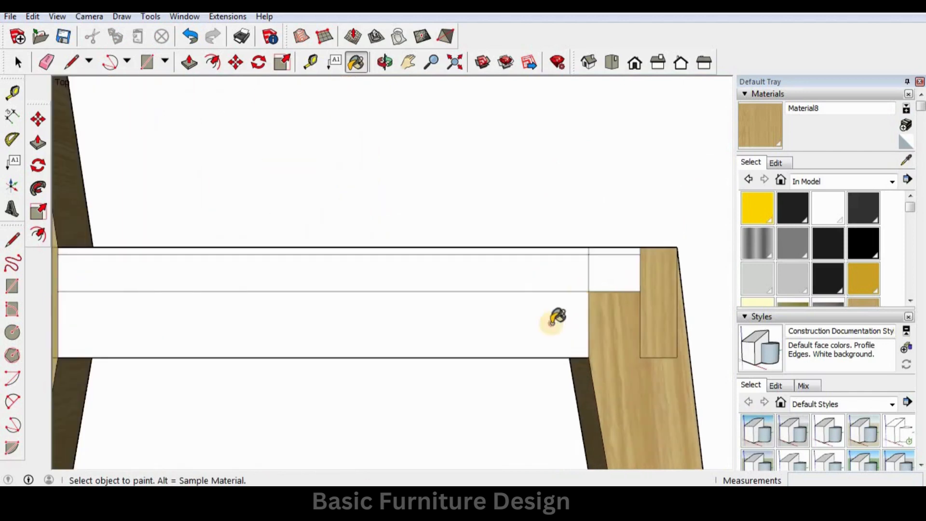
{"action": "left_click", "coordinate": [552, 322]}
{"action": "scroll", "coordinate": [607, 284], "scroll_direction": "down", "scroll_amount": 2}
{"action": "left_click", "coordinate": [609, 278]}
{"action": "left_click", "coordinate": [353, 279]}
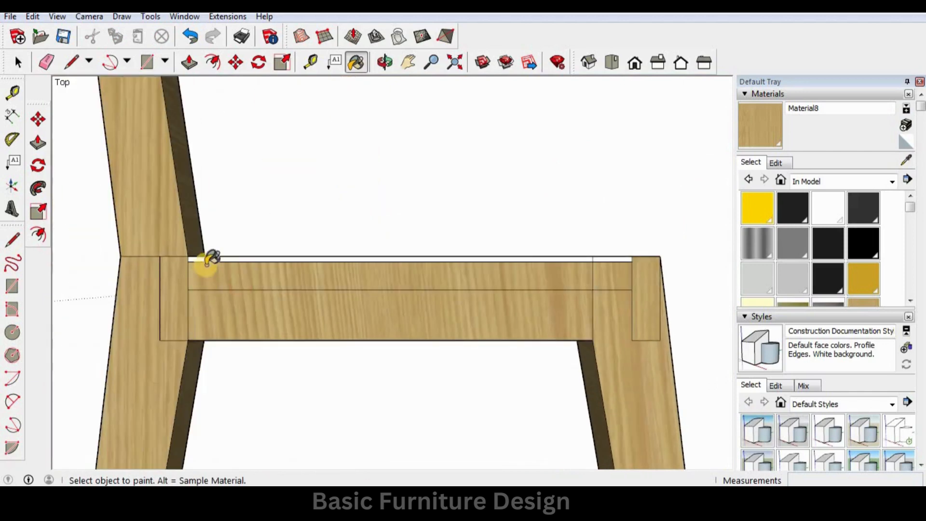
Paint the two thin strips along the seat rail's top edge with the same wood texture
{"action": "scroll", "coordinate": [207, 262], "scroll_direction": "up", "scroll_amount": 3}
{"action": "left_click", "coordinate": [219, 252]}
{"action": "scroll", "coordinate": [219, 252], "scroll_direction": "down", "scroll_amount": 2}
{"action": "scroll", "coordinate": [594, 263], "scroll_direction": "down", "scroll_amount": 1}
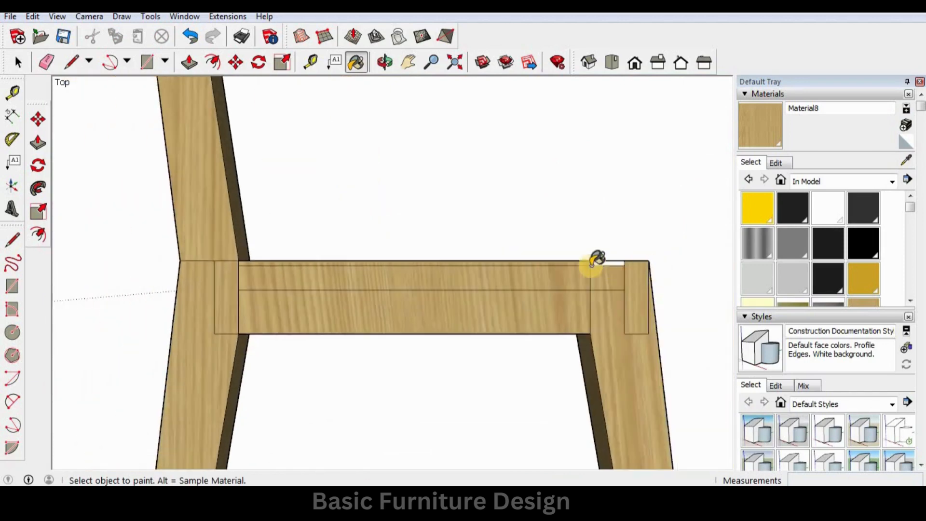
{"action": "scroll", "coordinate": [613, 252], "scroll_direction": "up", "scroll_amount": 3}
{"action": "left_click", "coordinate": [612, 257]}
{"action": "scroll", "coordinate": [613, 258], "scroll_direction": "down", "scroll_amount": 2}
{"action": "scroll", "coordinate": [620, 271], "scroll_direction": "down", "scroll_amount": 1}
{"action": "key", "text": "space"}
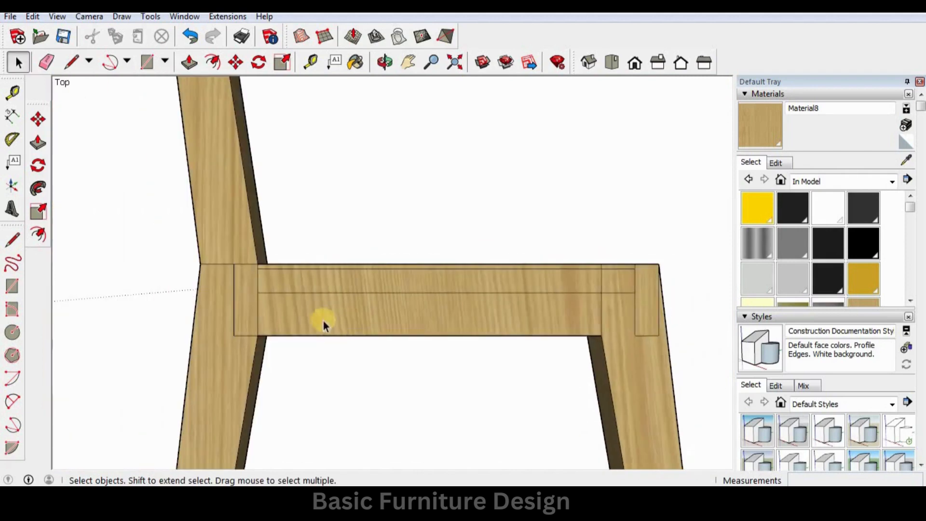
Copy the middle band's short rear edge 15 mm toward the front leg, then copy the new line another 60 mm
{"action": "scroll", "coordinate": [326, 297], "scroll_direction": "up", "scroll_amount": 1}
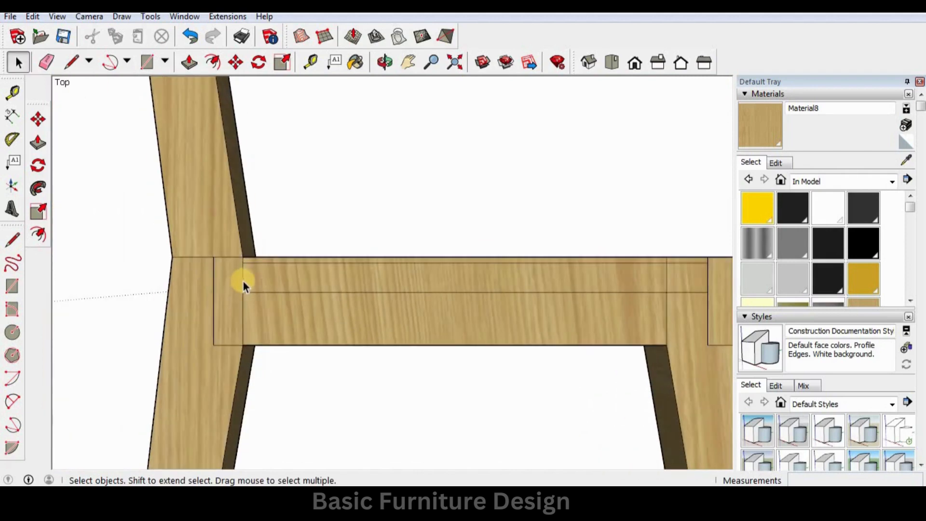
{"action": "key", "text": "m"}
{"action": "key", "text": "ctrl"}
{"action": "left_click", "coordinate": [242, 278]}
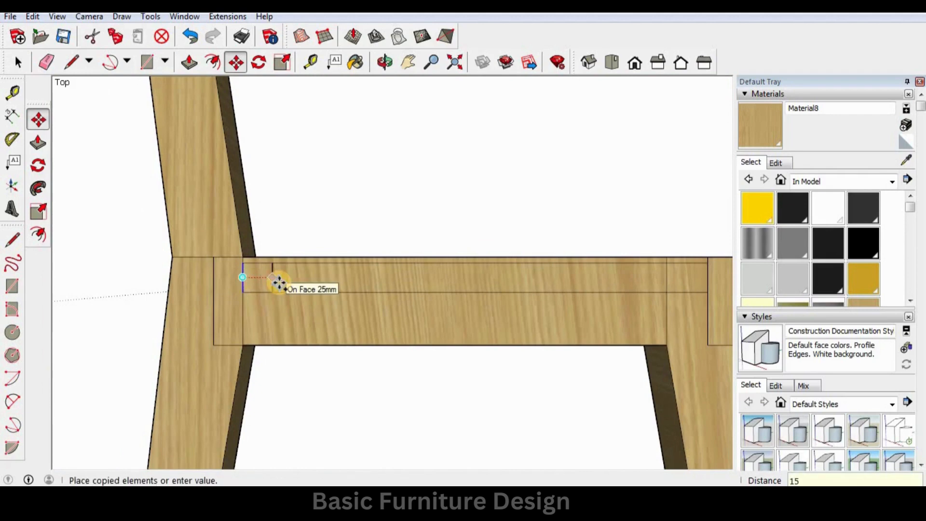
{"action": "type", "text": "15"}
{"action": "key", "text": "Return"}
{"action": "left_click", "coordinate": [284, 283]}
{"action": "key", "text": "ctrl"}
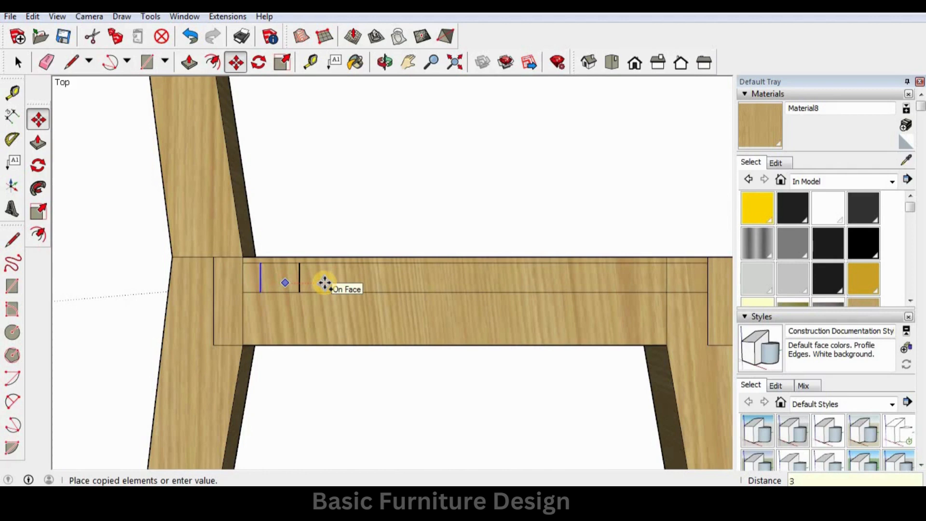
{"action": "type", "text": "60"}
{"action": "key", "text": "Return"}
{"action": "key", "text": "space"}
{"action": "scroll", "coordinate": [257, 283], "scroll_direction": "up", "scroll_amount": 1}
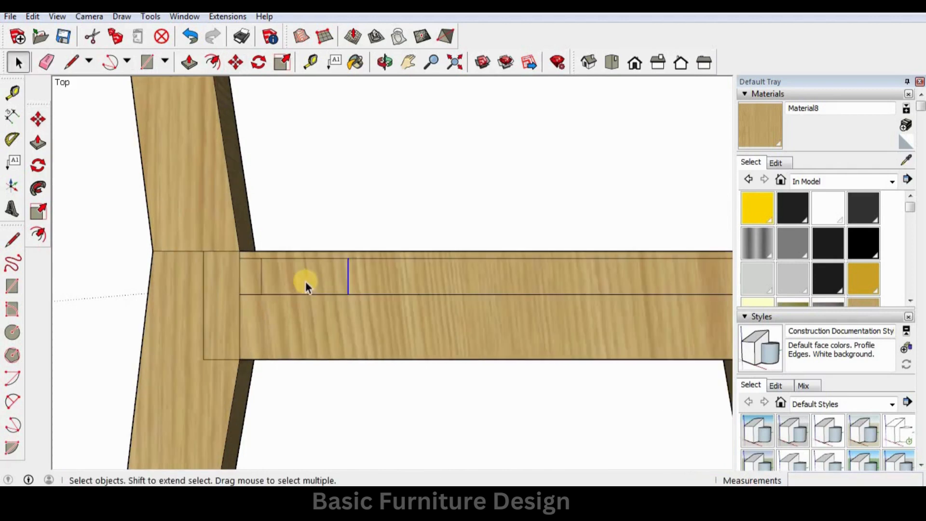
Copy the 60 mm wide slat rectangle four times along the band toward the front leg at 75 mm spacing
{"action": "left_click", "coordinate": [305, 282]}
{"action": "key", "text": "m"}
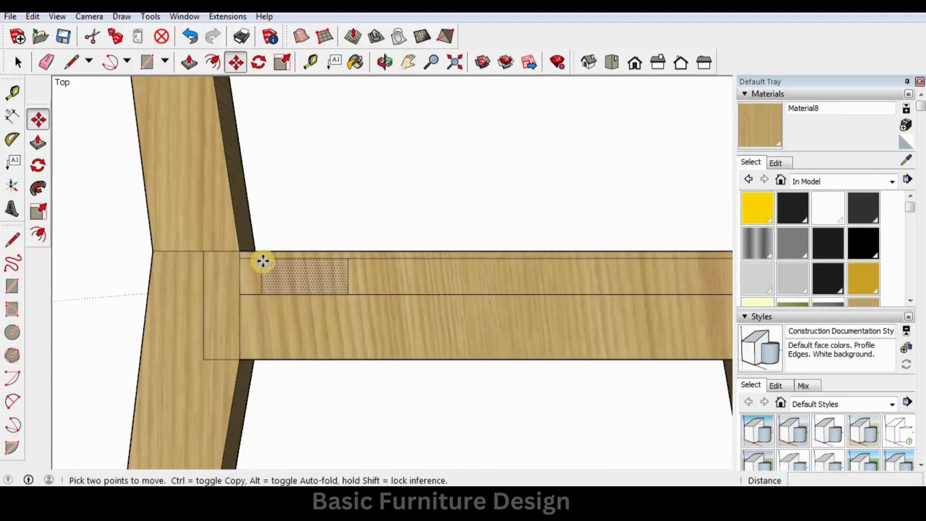
{"action": "left_click", "coordinate": [239, 258]}
{"action": "key", "text": "ctrl"}
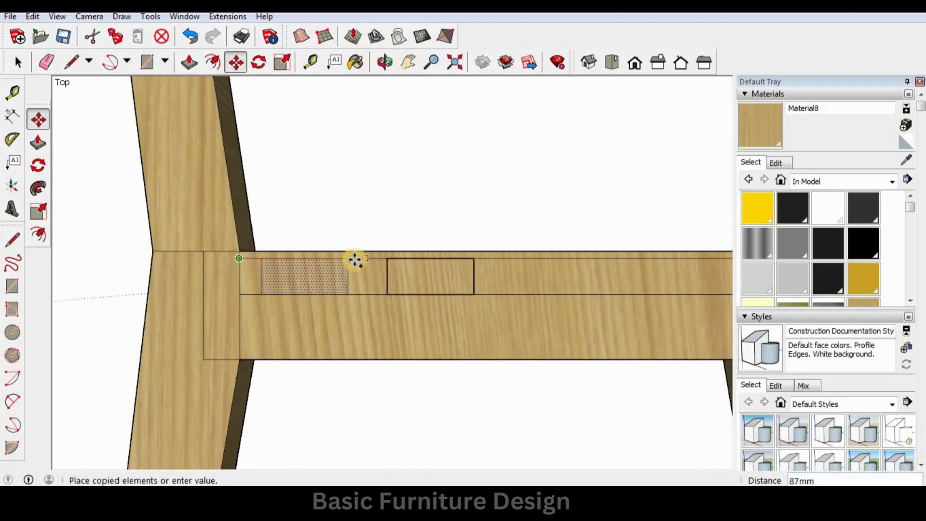
{"action": "left_click", "coordinate": [347, 259]}
{"action": "left_click", "coordinate": [349, 259]}
{"action": "key", "text": "ctrl"}
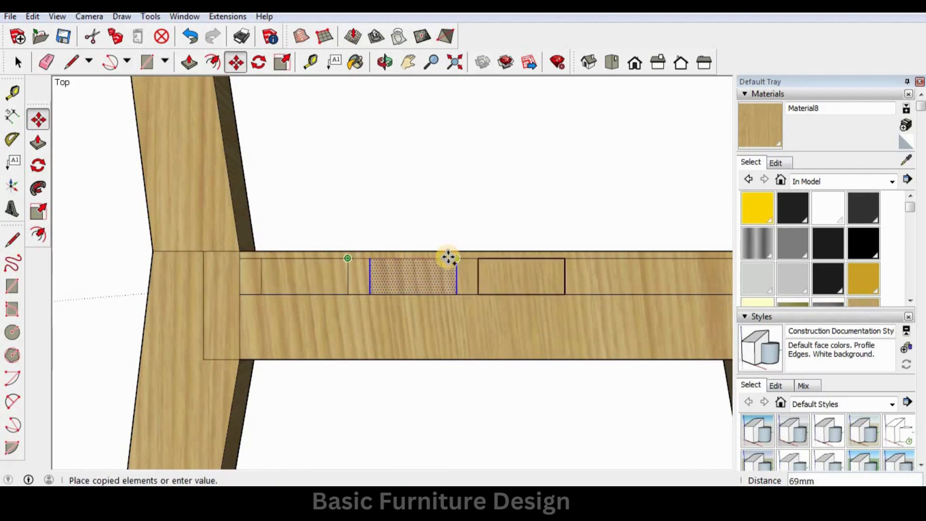
{"action": "left_click", "coordinate": [456, 259]}
{"action": "left_click", "coordinate": [458, 258]}
{"action": "key", "text": "ctrl"}
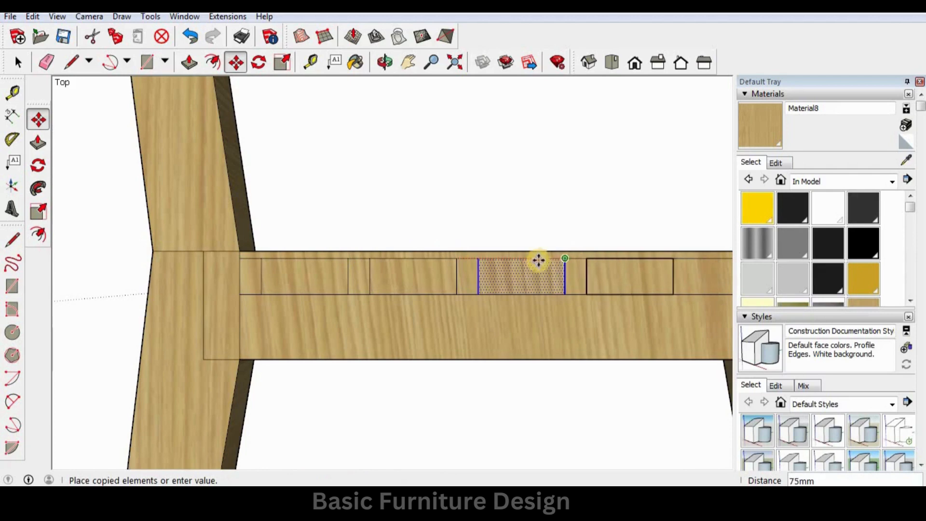
{"action": "left_click", "coordinate": [565, 259]}
{"action": "scroll", "coordinate": [513, 270], "scroll_direction": "down", "scroll_amount": 1}
{"action": "left_click", "coordinate": [553, 262]}
{"action": "key", "text": "ctrl"}
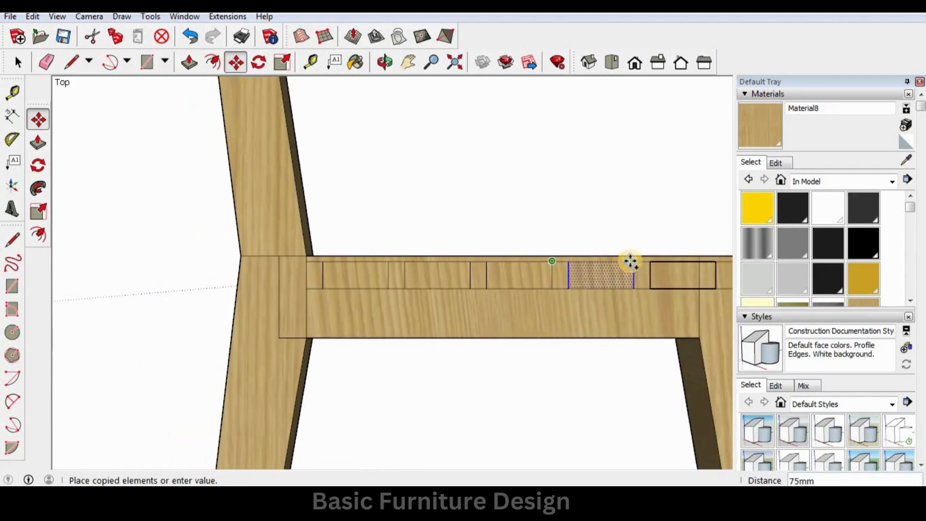
{"action": "left_click", "coordinate": [629, 263]}
{"action": "scroll", "coordinate": [529, 281], "scroll_direction": "down", "scroll_amount": 1}
{"action": "scroll", "coordinate": [664, 284], "scroll_direction": "up", "scroll_amount": 1}
{"action": "key", "text": "space"}
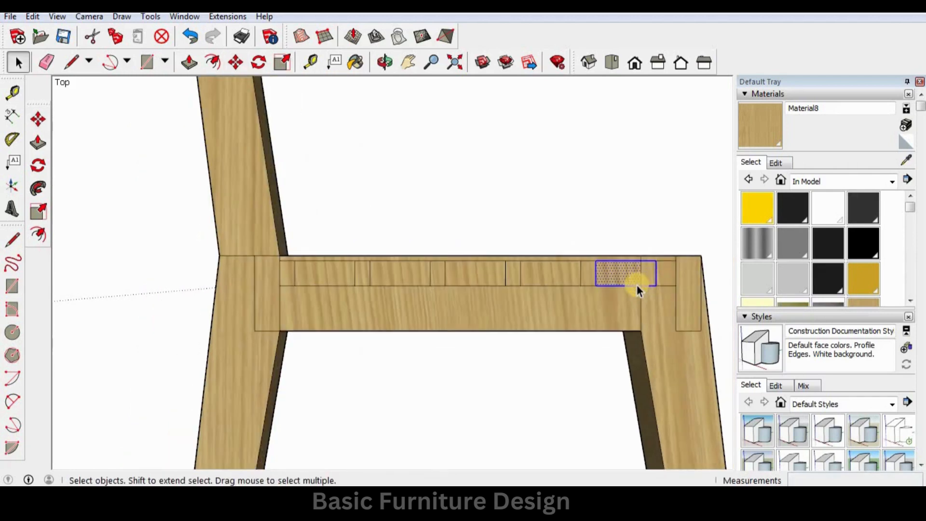
Delete the vertical dividing line that crosses the slat rectangle nearest the front leg
{"action": "scroll", "coordinate": [639, 290], "scroll_direction": "up", "scroll_amount": 1}
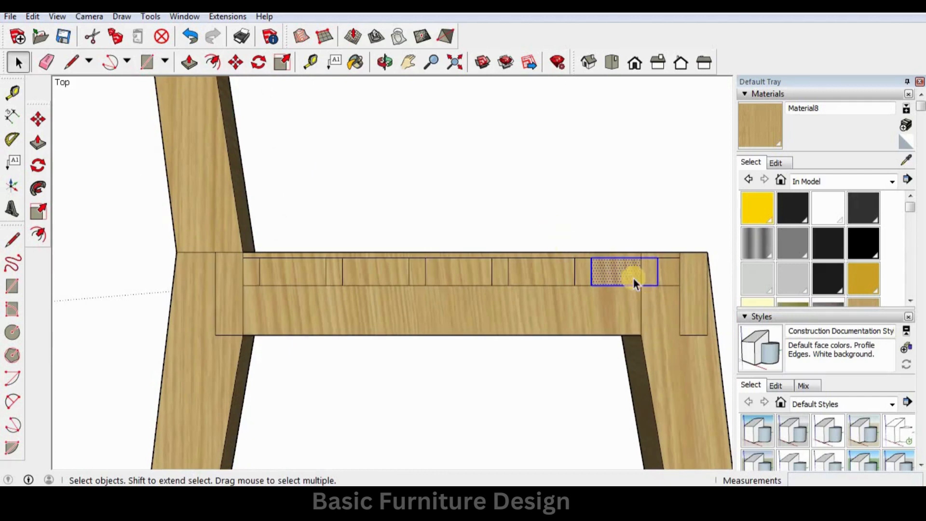
{"action": "scroll", "coordinate": [634, 280], "scroll_direction": "up", "scroll_amount": 2}
{"action": "left_click", "coordinate": [648, 236]}
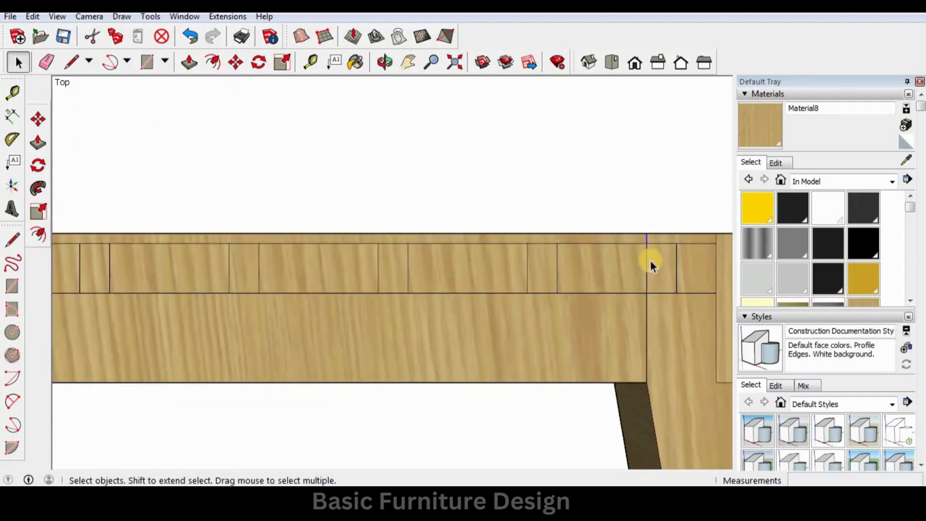
{"action": "scroll", "coordinate": [651, 259], "scroll_direction": "down", "scroll_amount": 1}
{"action": "key", "text": "Delete"}
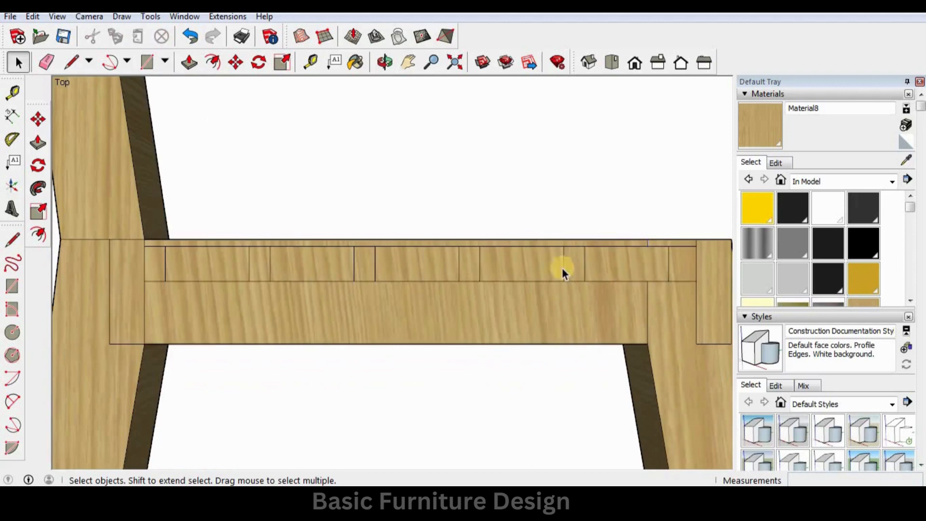
Delete the leftover band edges between the slat rectangles and at both ends, leaving only the five slat outlines and rail outlines
{"action": "left_click", "coordinate": [575, 281]}
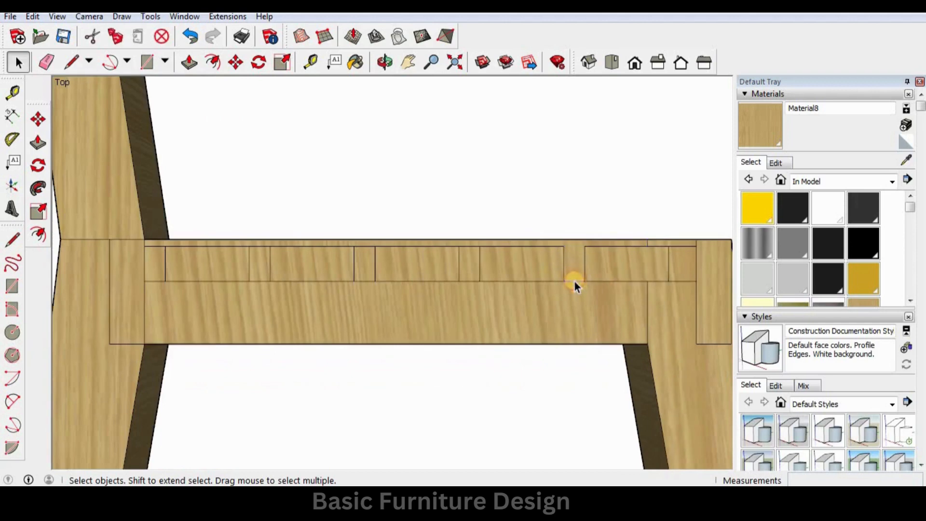
{"action": "key", "text": "Delete"}
{"action": "left_click", "coordinate": [473, 246]}
{"action": "key", "text": "Delete"}
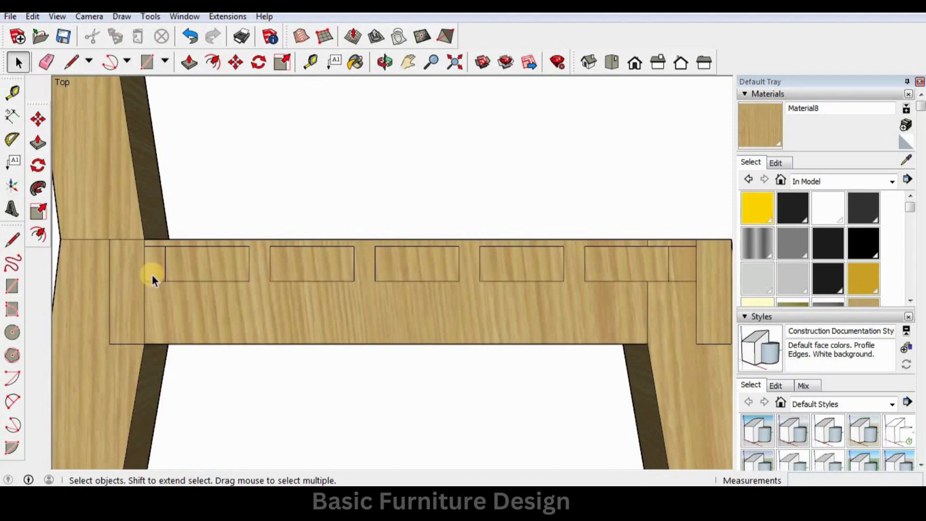
{"action": "scroll", "coordinate": [156, 244], "scroll_direction": "down", "scroll_amount": 5}
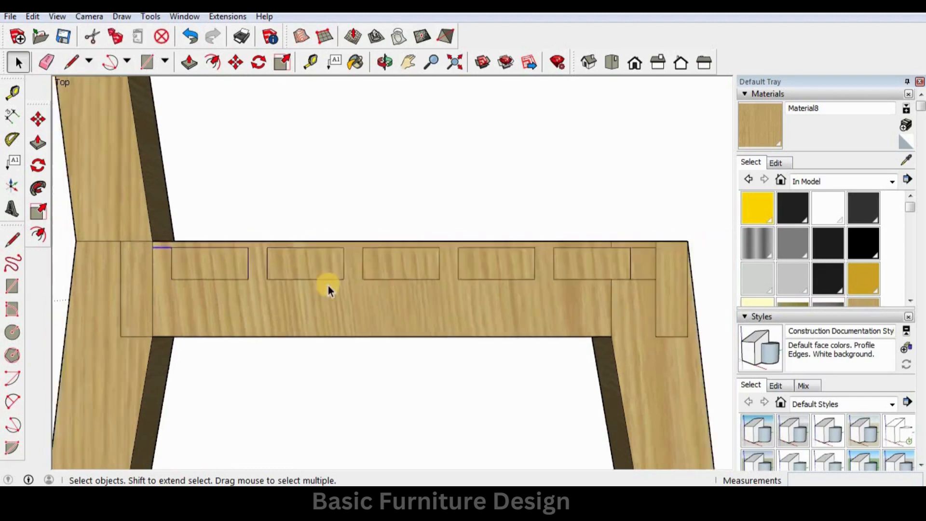
{"action": "scroll", "coordinate": [510, 306], "scroll_direction": "up", "scroll_amount": 5}
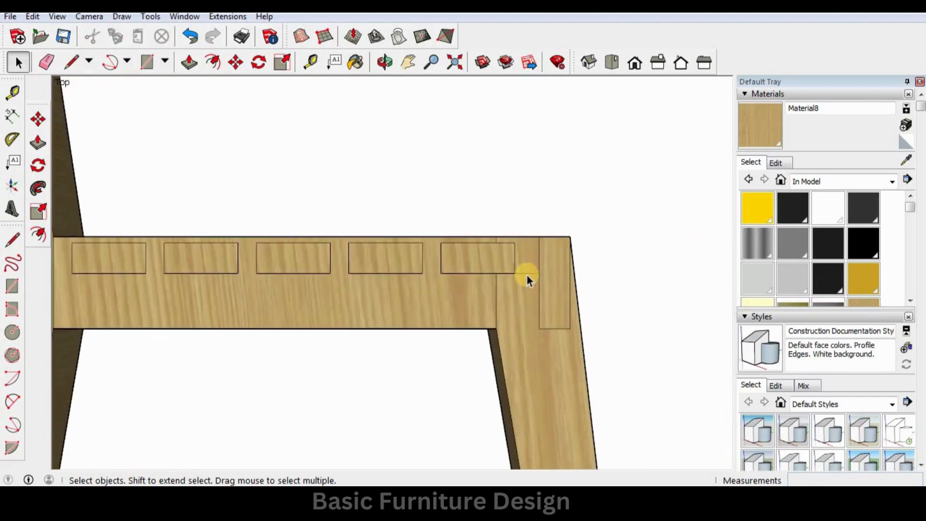
Group all the geometry of the plain side frame that has no slat outlines
{"action": "scroll", "coordinate": [528, 277], "scroll_direction": "down", "scroll_amount": 8}
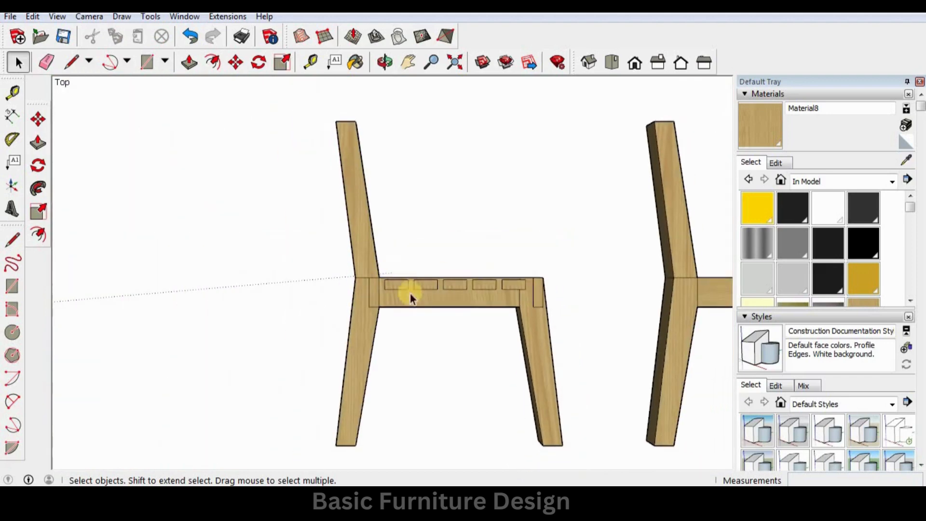
{"action": "middle_click_drag", "start_coordinate": [497, 215], "coordinate": [614, 267]}
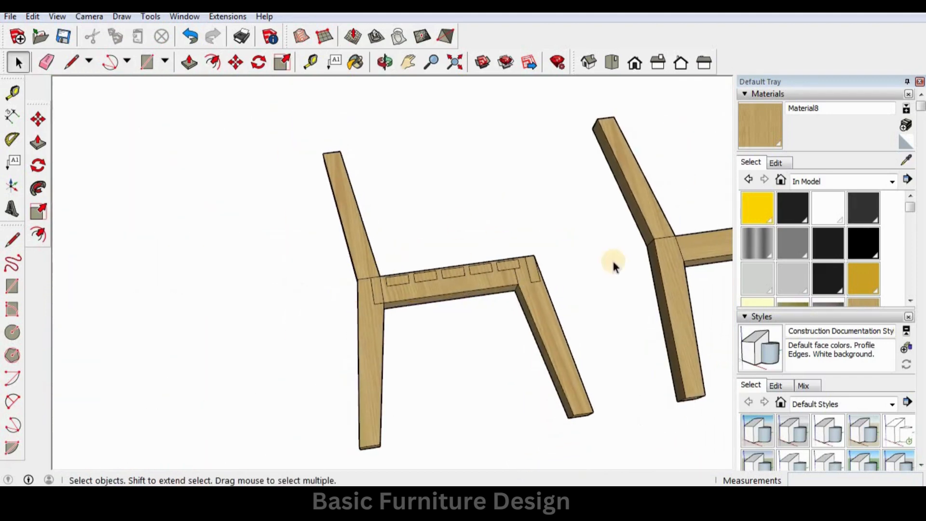
{"action": "scroll", "coordinate": [404, 286], "scroll_direction": "down", "scroll_amount": 3}
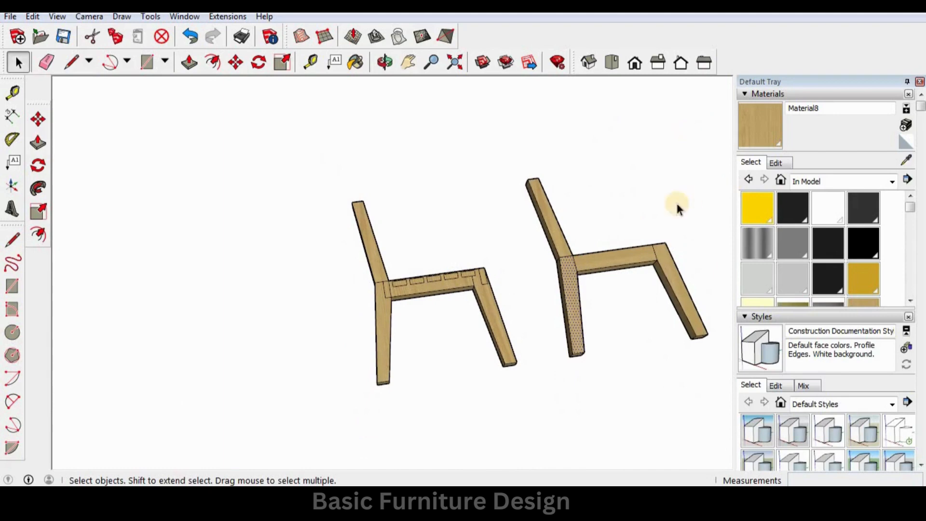
{"action": "left_click", "coordinate": [611, 63]}
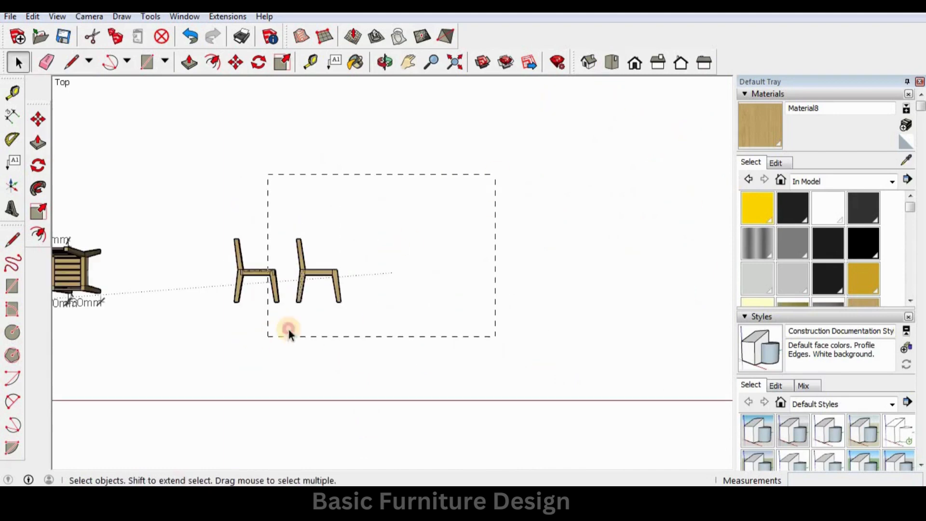
{"action": "left_click_drag", "start_coordinate": [288, 333], "coordinate": [288, 333]}
{"action": "scroll", "coordinate": [309, 267], "scroll_direction": "up", "scroll_amount": 4}
{"action": "right_click", "coordinate": [308, 268]}
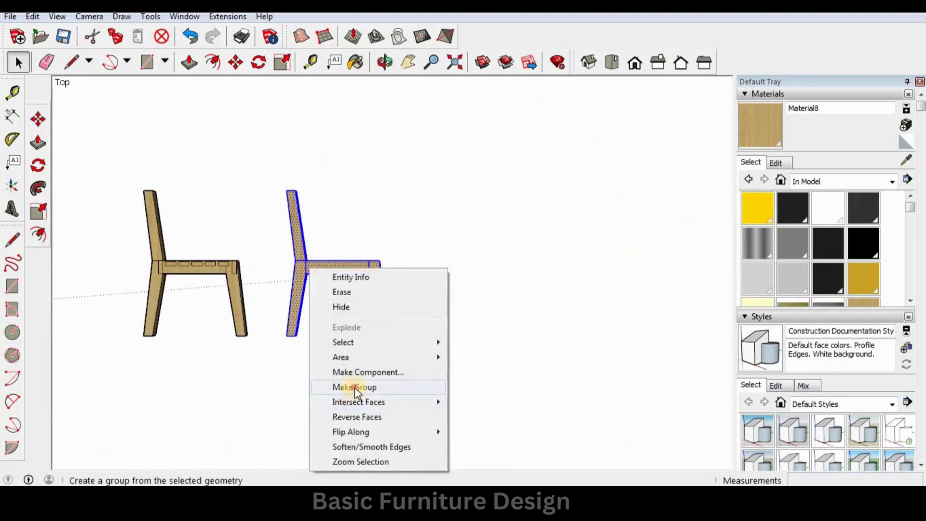
{"action": "left_click", "coordinate": [354, 387]}
Move the grouped frame by its rear leg's foot corner onto the matching corner of the frame with the slat outlines
{"action": "scroll", "coordinate": [305, 349], "scroll_direction": "up", "scroll_amount": 5}
{"action": "key", "text": "m"}
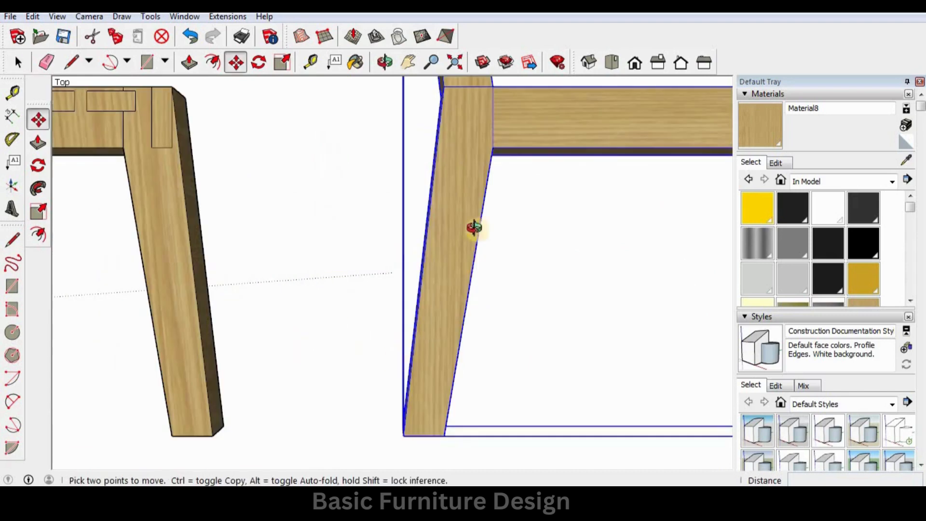
{"action": "middle_click_drag", "start_coordinate": [474, 228], "coordinate": [503, 380]}
{"action": "left_click", "coordinate": [507, 374]}
{"action": "scroll", "coordinate": [511, 267], "scroll_direction": "down", "scroll_amount": 3}
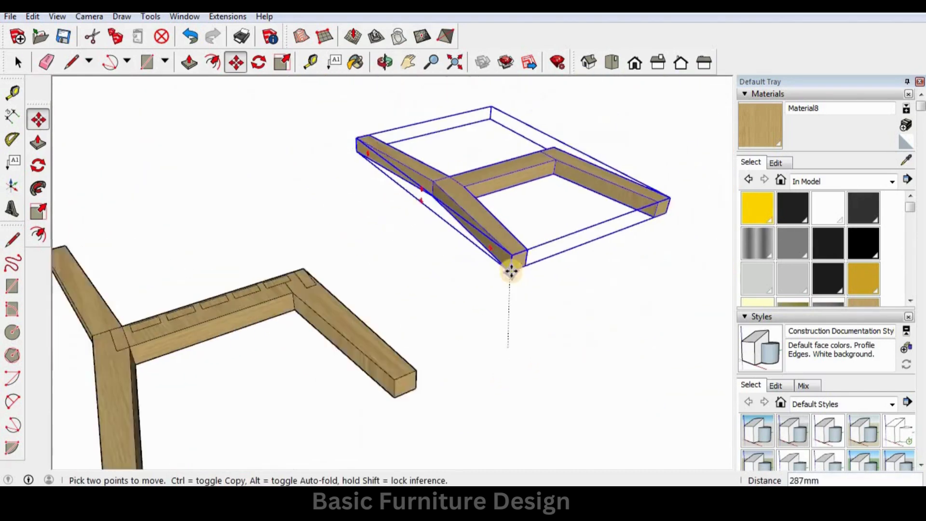
{"action": "left_click", "coordinate": [218, 455]}
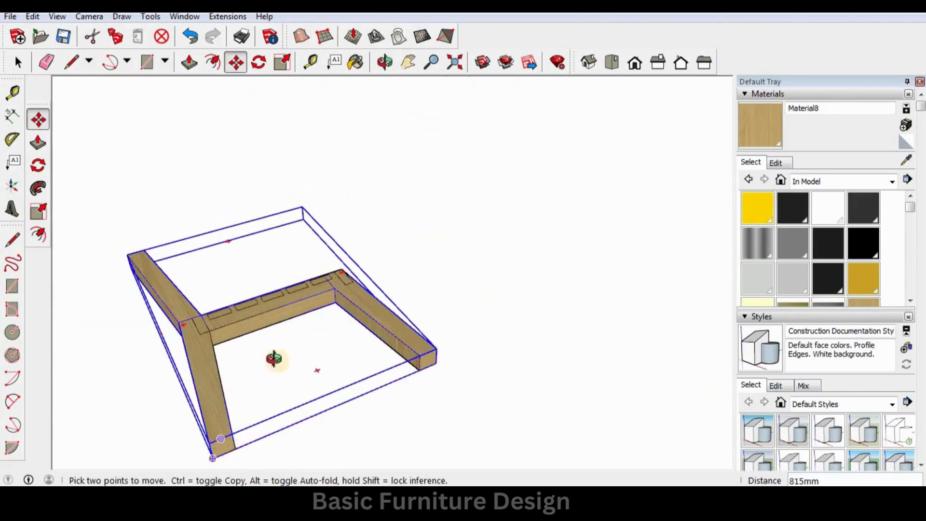
Move the grouped side frame 430 mm vertically above the other frame
{"action": "middle_click_drag", "start_coordinate": [271, 360], "coordinate": [273, 395]}
{"action": "left_click", "coordinate": [273, 402]}
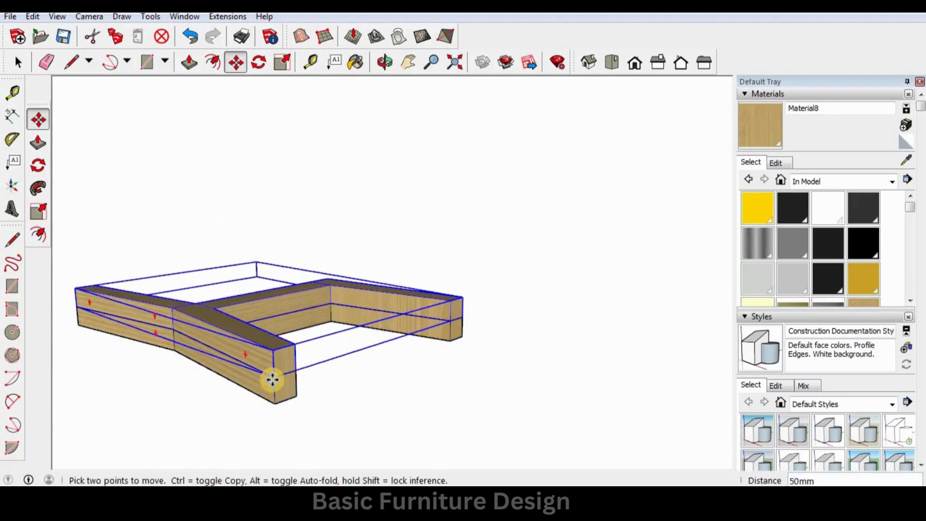
{"action": "type", "text": "43"}
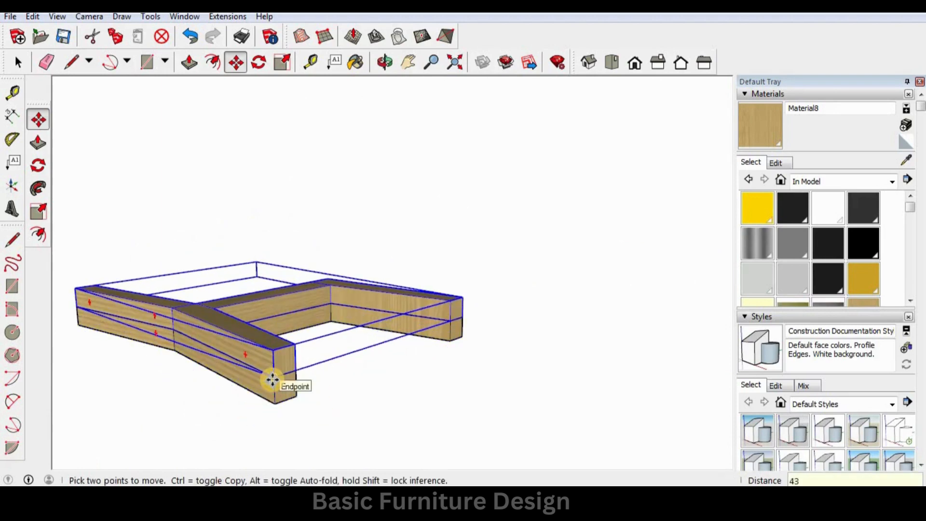
{"action": "type", "text": "0"}
{"action": "key", "text": "Return"}
Dimension the overall width across both side frames at the rear legs' foot corners
{"action": "left_click", "coordinate": [12, 116]}
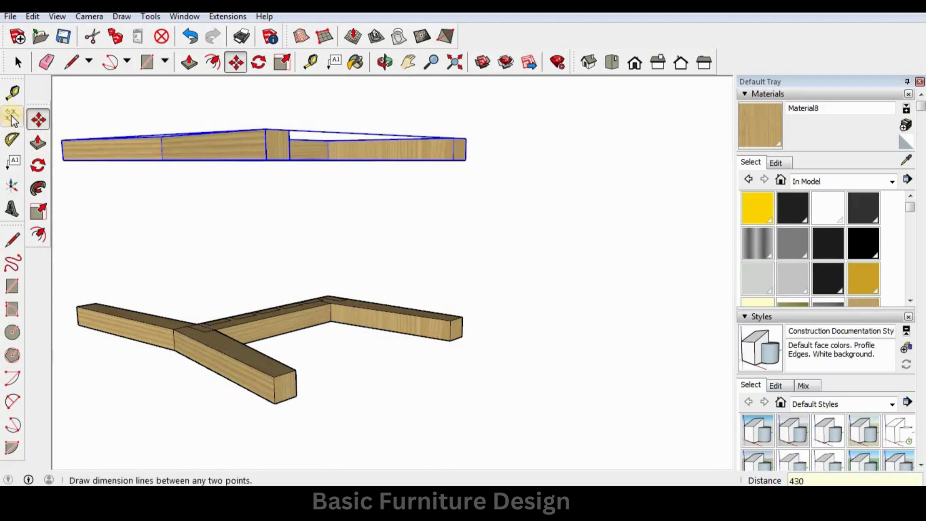
{"action": "left_click", "coordinate": [265, 129]}
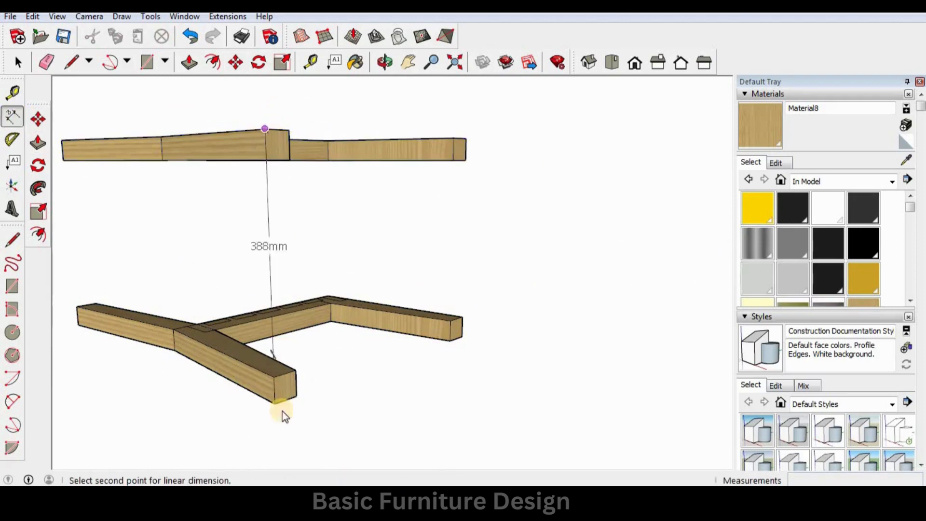
{"action": "left_click", "coordinate": [277, 404]}
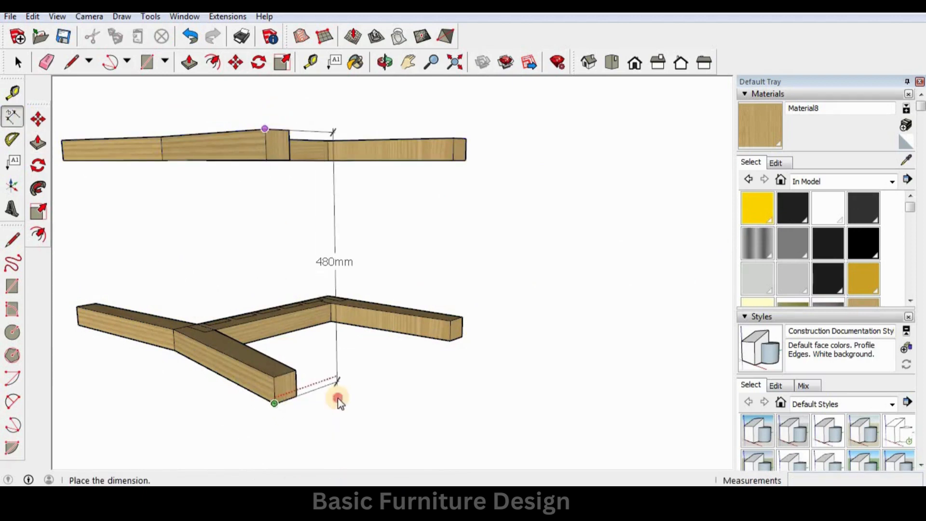
{"action": "left_click", "coordinate": [338, 398]}
Lower the upper side frame by its own 50 mm thickness, then clear the selection
{"action": "key", "text": "space"}
{"action": "left_click", "coordinate": [271, 151]}
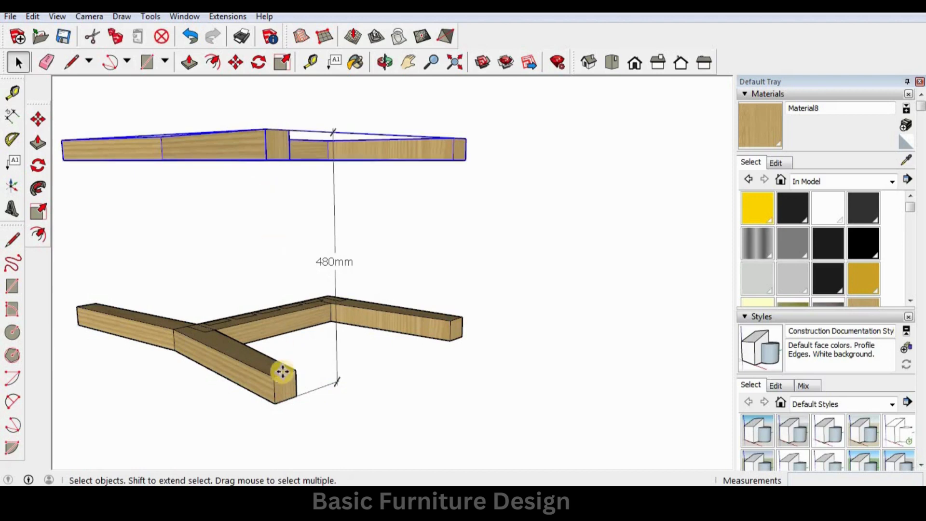
{"action": "key", "text": "m"}
{"action": "left_click", "coordinate": [276, 384]}
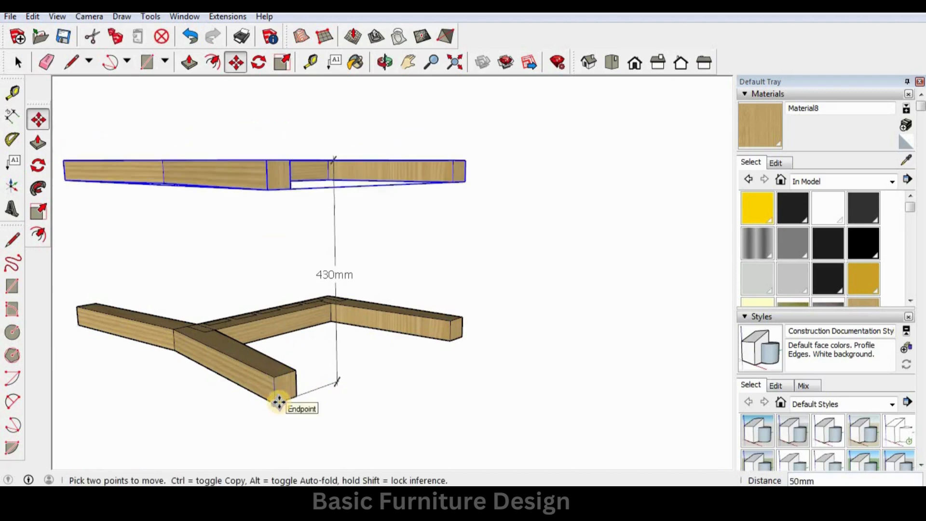
{"action": "key", "text": "space"}
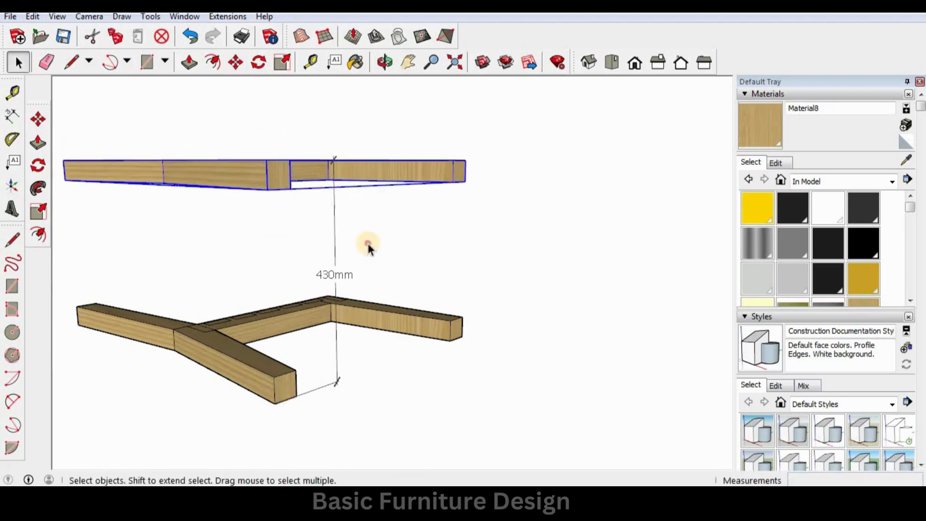
{"action": "left_click", "coordinate": [296, 256]}
Push/Pull the slat rectangle nearest the rear leg up to the upper side frame
{"action": "middle_click_drag", "start_coordinate": [318, 251], "coordinate": [424, 324]}
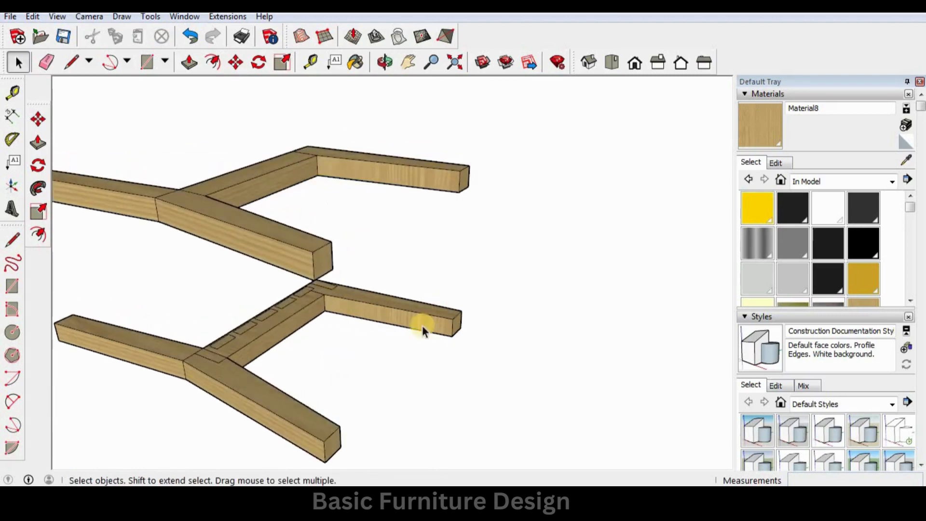
{"action": "scroll", "coordinate": [314, 331], "scroll_direction": "down", "scroll_amount": 3}
{"action": "scroll", "coordinate": [318, 341], "scroll_direction": "up", "scroll_amount": 3}
{"action": "scroll", "coordinate": [320, 344], "scroll_direction": "up", "scroll_amount": 4}
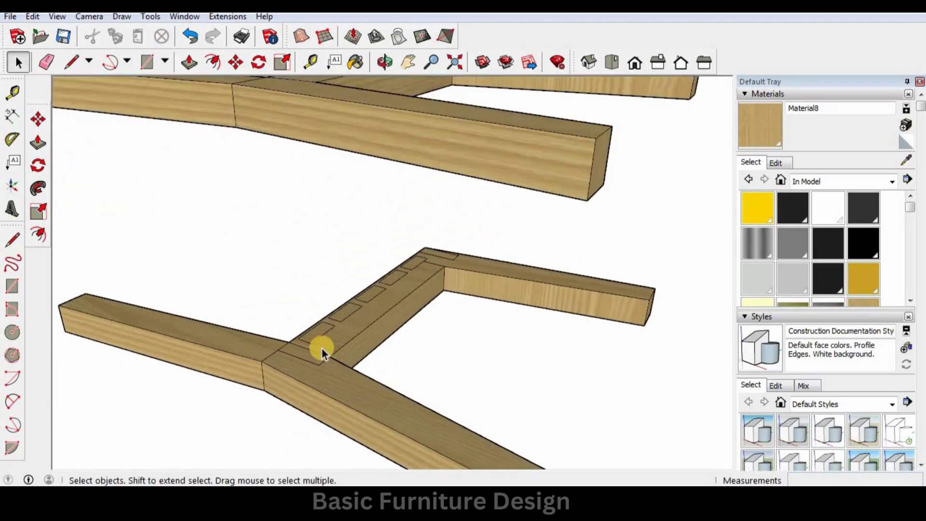
{"action": "left_click", "coordinate": [322, 347]}
{"action": "left_click", "coordinate": [259, 257]}
{"action": "left_click", "coordinate": [189, 61]}
{"action": "left_click", "coordinate": [320, 332]}
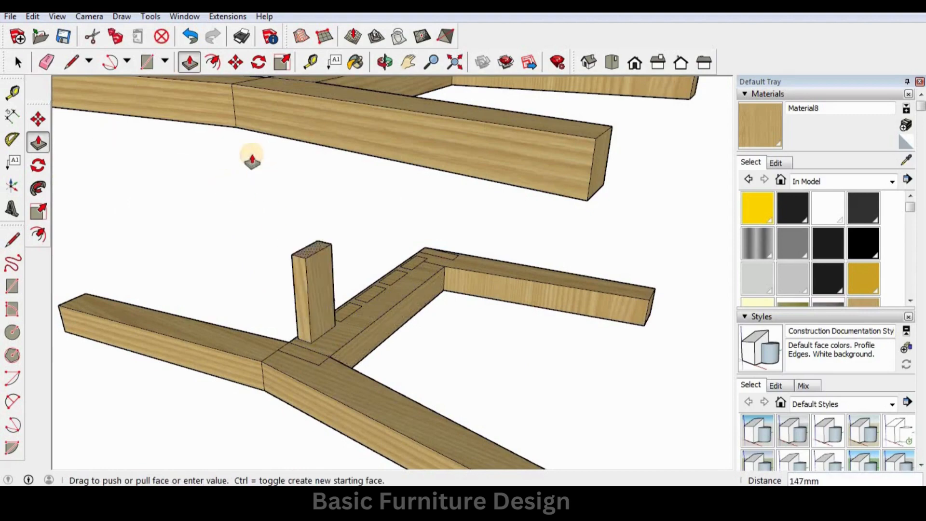
{"action": "left_click", "coordinate": [239, 131]}
Extrude the rear rail rectangle 330 mm to the upper frame, undoing the first extrusion made in the wrong direction
{"action": "middle_click_drag", "start_coordinate": [331, 290], "coordinate": [278, 273]}
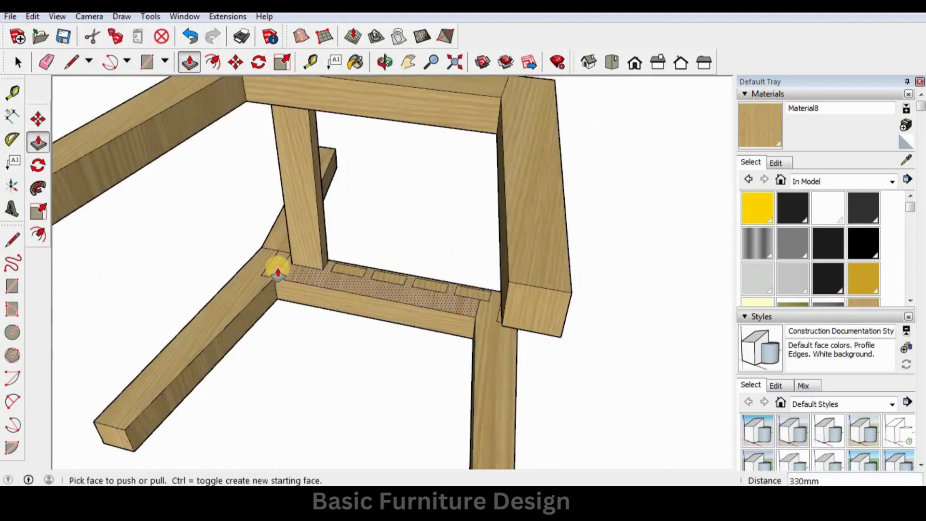
{"action": "double_click", "coordinate": [278, 273]}
{"action": "key", "text": "ctrl+z"}
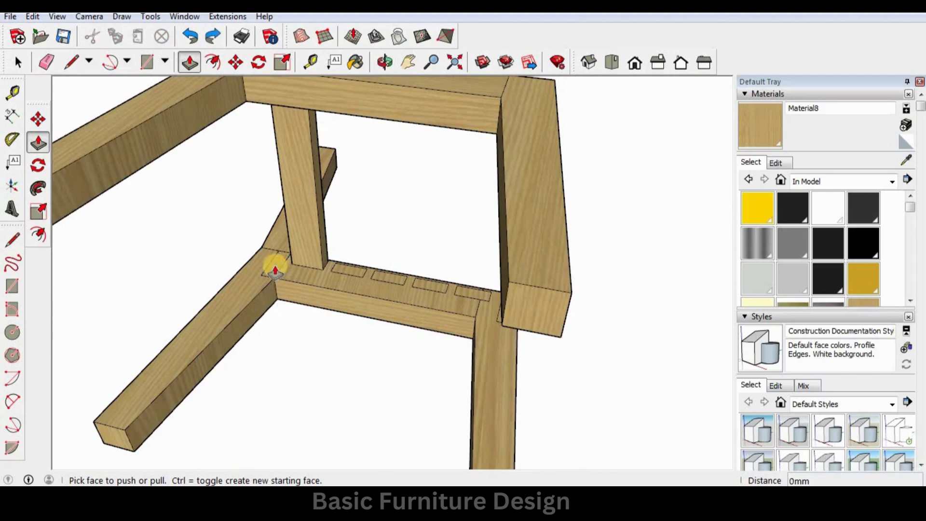
{"action": "left_click_drag", "start_coordinate": [275, 269], "coordinate": [273, 258]}
{"action": "left_click", "coordinate": [276, 263]}
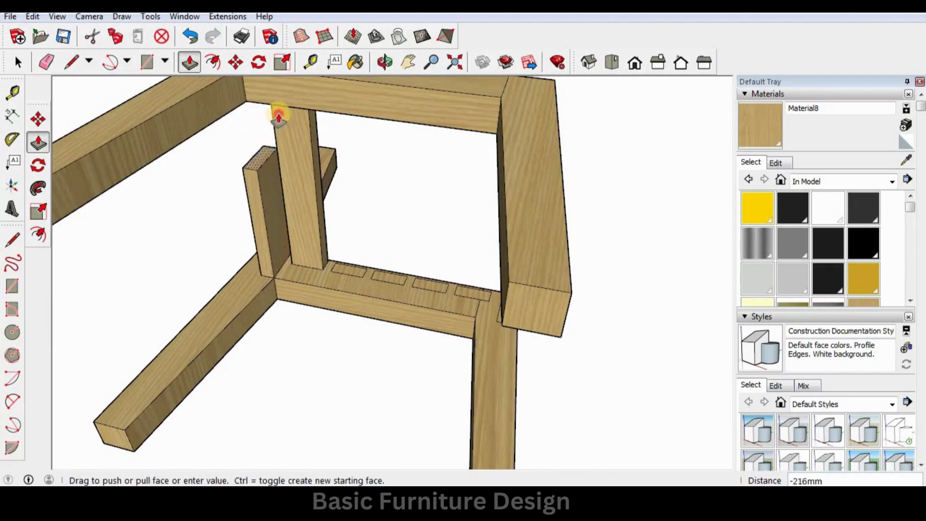
{"action": "left_click", "coordinate": [285, 108]}
Extrude the second and third slat rectangles from the rear up to the upper frame, undoing the wrong-way extrusion
{"action": "double_click", "coordinate": [360, 274]}
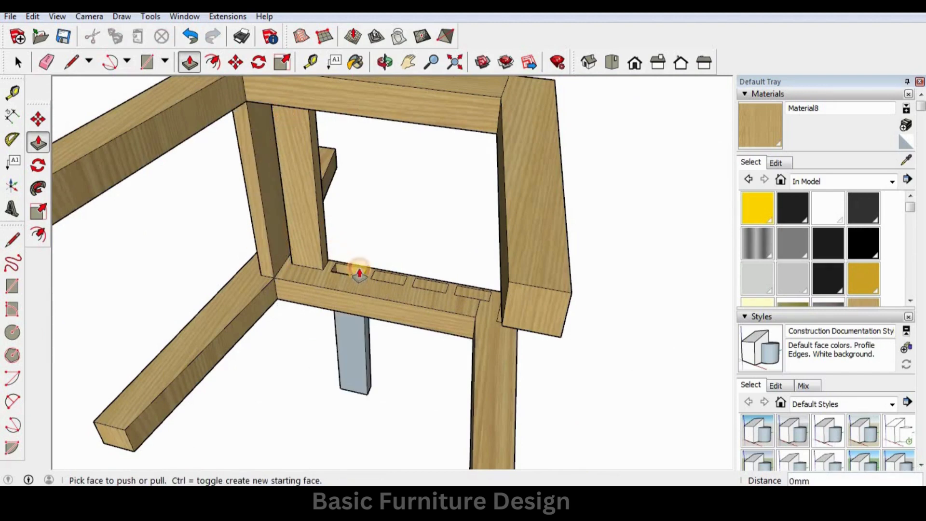
{"action": "key", "text": "ctrl+z"}
{"action": "left_click", "coordinate": [353, 269]}
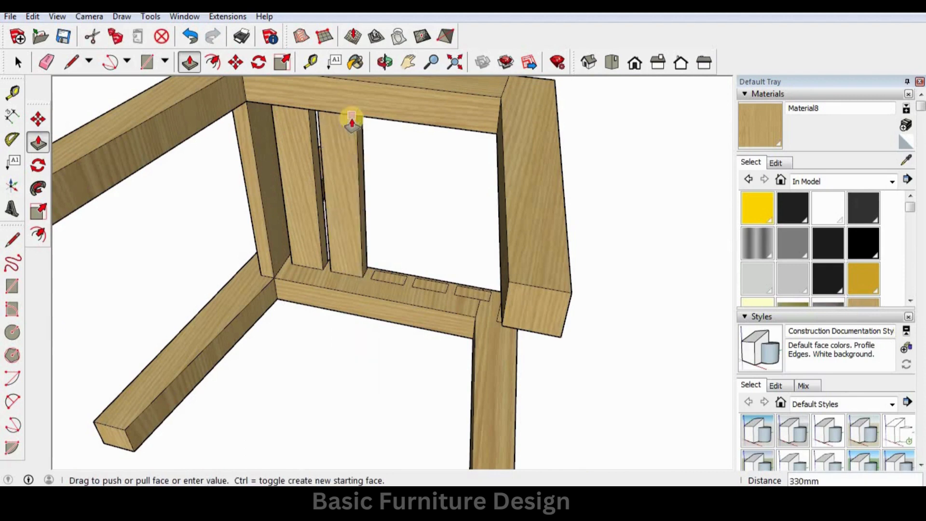
{"action": "left_click", "coordinate": [352, 116]}
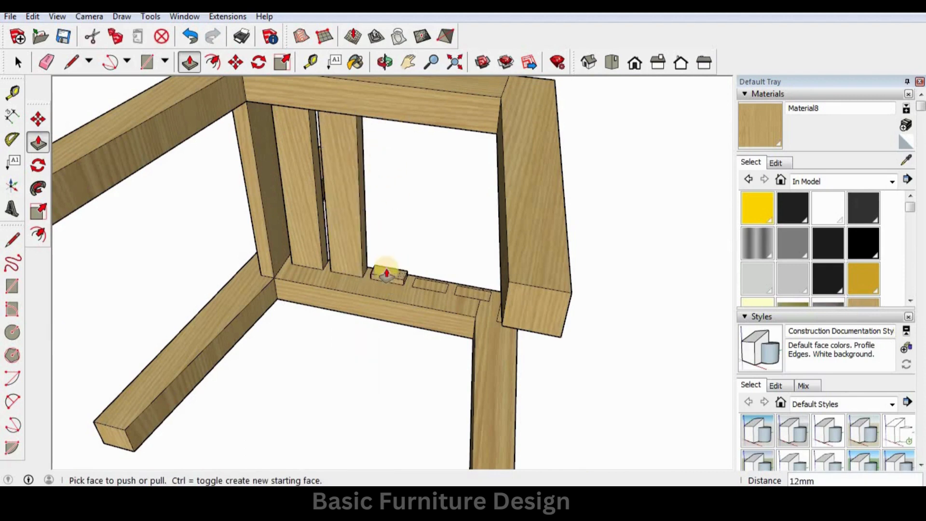
{"action": "left_click", "coordinate": [386, 276]}
{"action": "left_click", "coordinate": [384, 119]}
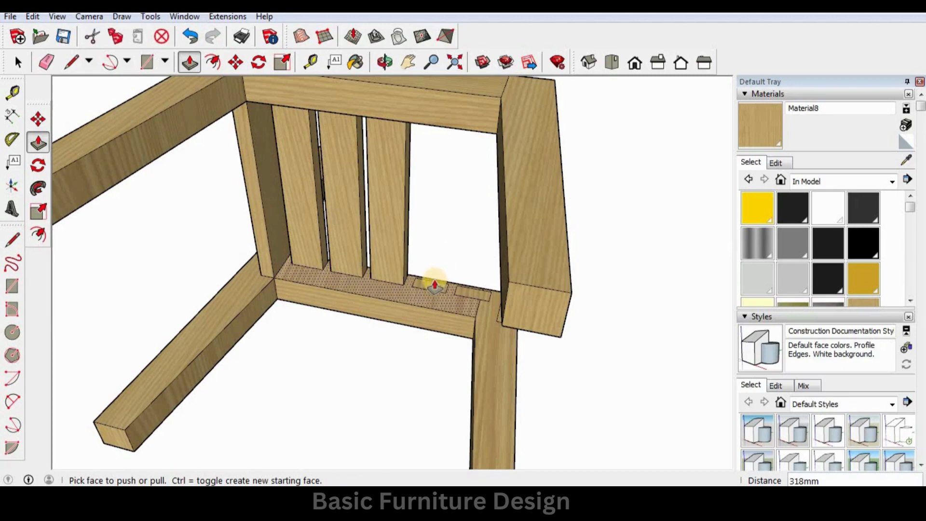
Extrude the fourth and fifth slat rectangles from the rear up to the upper side frame
{"action": "left_click_drag", "start_coordinate": [427, 282], "coordinate": [425, 276]}
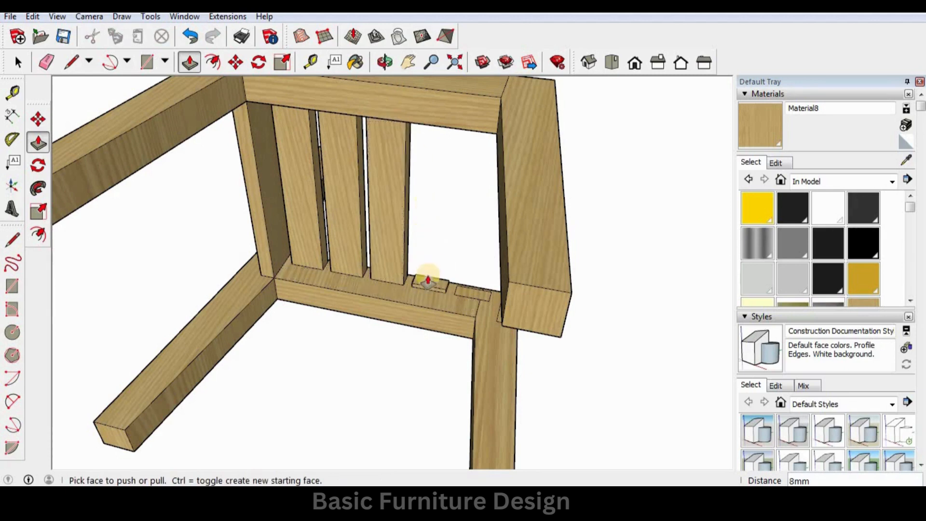
{"action": "left_click", "coordinate": [429, 279]}
{"action": "left_click", "coordinate": [412, 124]}
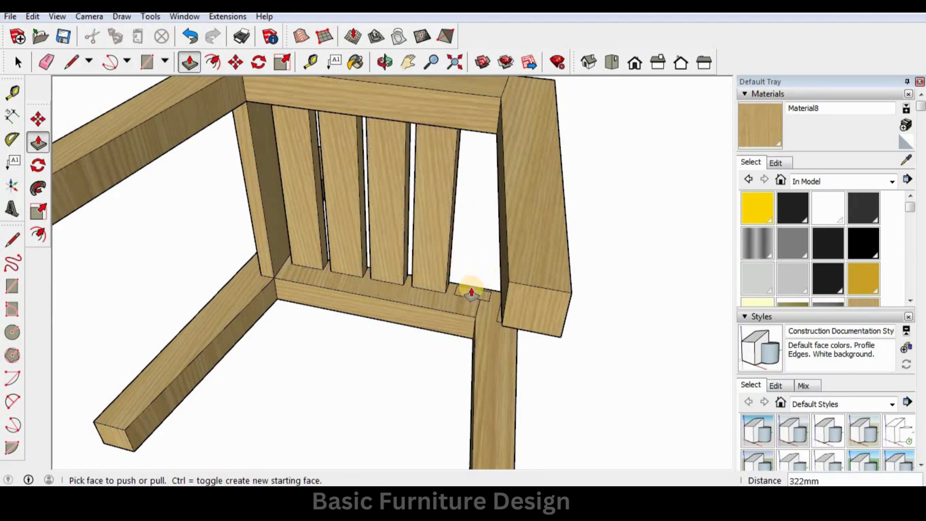
{"action": "left_click", "coordinate": [480, 291]}
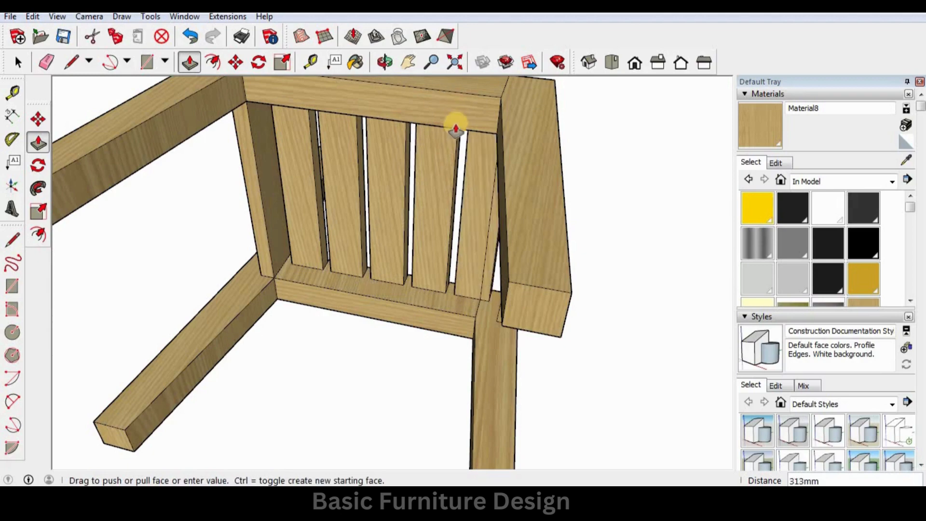
{"action": "left_click", "coordinate": [456, 130]}
Extrude the front rail rectangle on the front leg 330 mm up to the upper side frame
{"action": "middle_click_drag", "start_coordinate": [406, 165], "coordinate": [296, 176]}
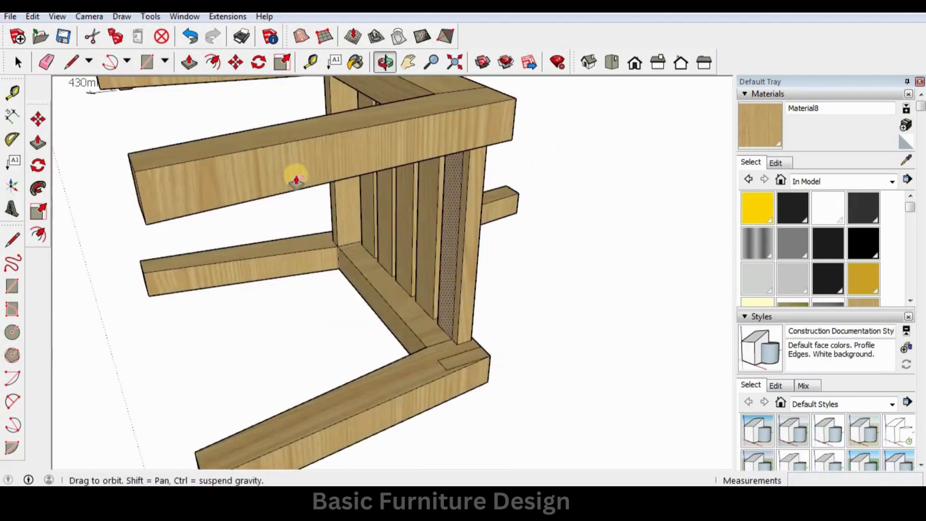
{"action": "left_click", "coordinate": [456, 362]}
{"action": "left_click", "coordinate": [440, 165]}
{"action": "middle_click_drag", "start_coordinate": [440, 165], "coordinate": [484, 288]}
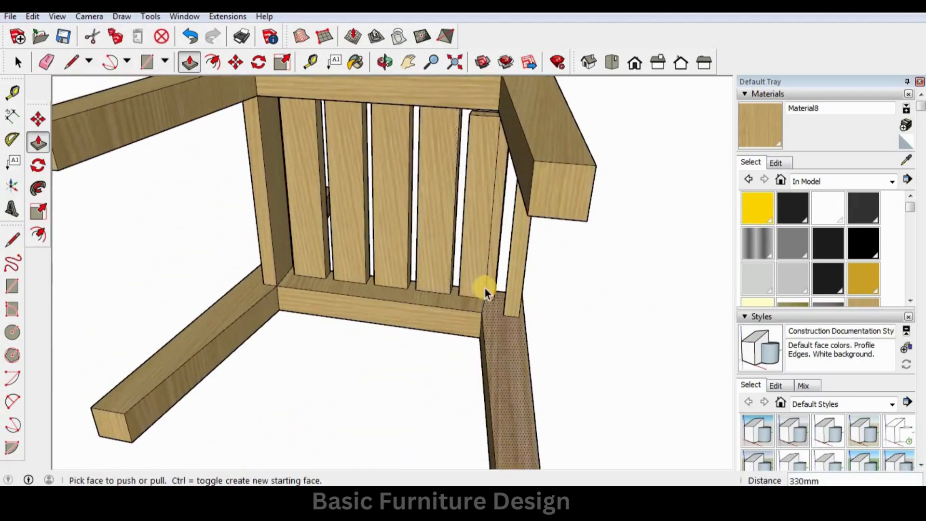
Delete the stray lengthwise edge on the short slat and extend its end face up to the upper side frame
{"action": "key", "text": "space"}
{"action": "middle_click_drag", "start_coordinate": [539, 281], "coordinate": [333, 169]}
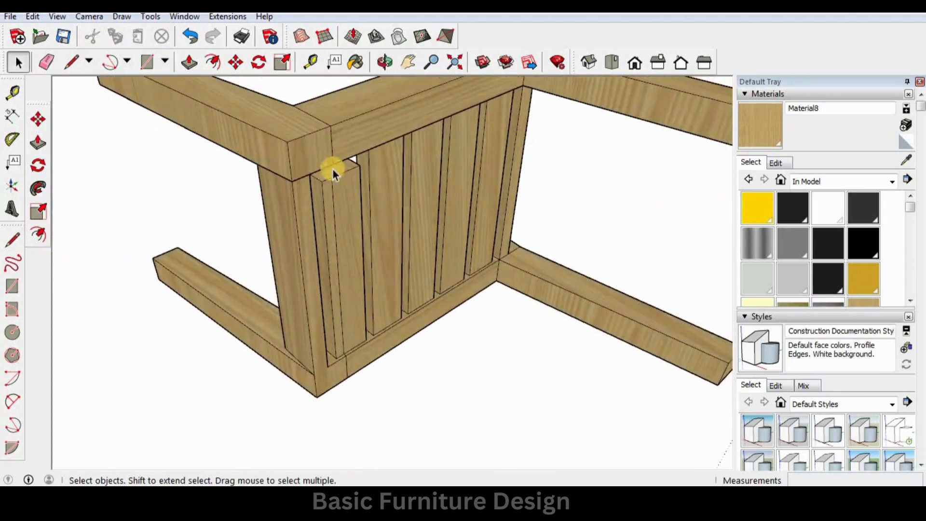
{"action": "scroll", "coordinate": [332, 170], "scroll_direction": "up", "scroll_amount": 3}
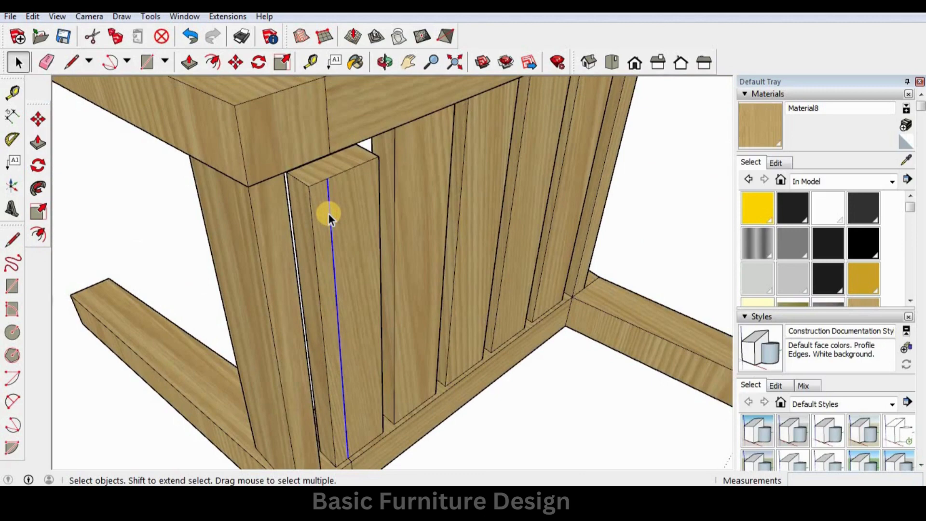
{"action": "key", "text": "Delete"}
{"action": "left_click", "coordinate": [192, 68]}
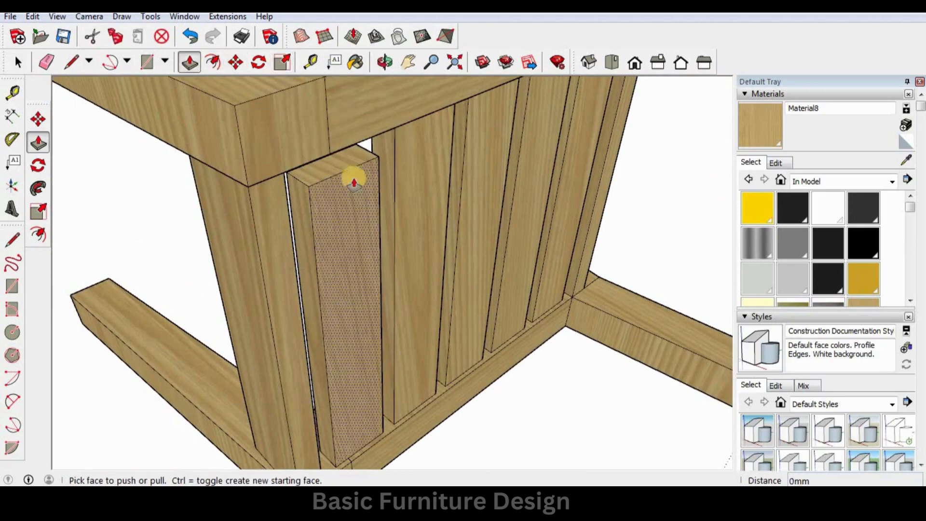
{"action": "left_click", "coordinate": [331, 165]}
{"action": "left_click", "coordinate": [310, 157]}
{"action": "middle_click_drag", "start_coordinate": [363, 227], "coordinate": [337, 150]}
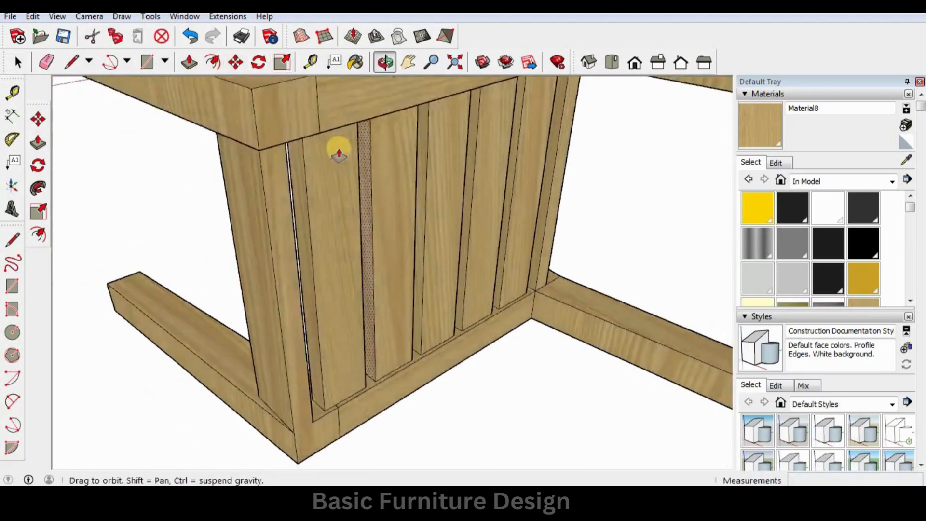
{"action": "scroll", "coordinate": [348, 240], "scroll_direction": "down", "scroll_amount": 3}
Select the whole new chair and rotate it 90 degrees in the front view about its lower leg corner
{"action": "key", "text": "space"}
{"action": "key", "text": "o"}
{"action": "left_click_drag", "start_coordinate": [500, 204], "coordinate": [258, 135]}
{"action": "key", "text": "space"}
{"action": "middle_click_drag", "start_coordinate": [258, 136], "coordinate": [588, 227]}
{"action": "left_click", "coordinate": [610, 62]}
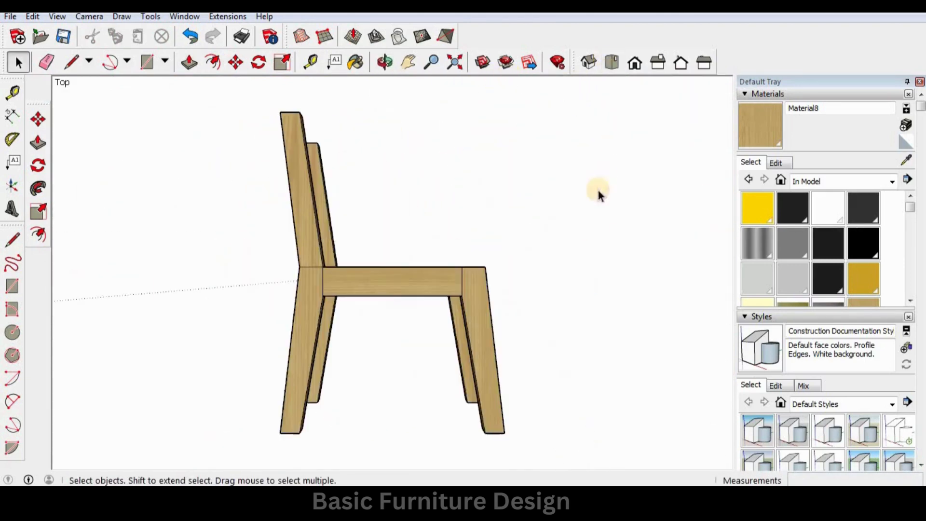
{"action": "left_click", "coordinate": [635, 62]}
{"action": "key", "text": "ctrl+a"}
{"action": "left_click", "coordinate": [259, 62]}
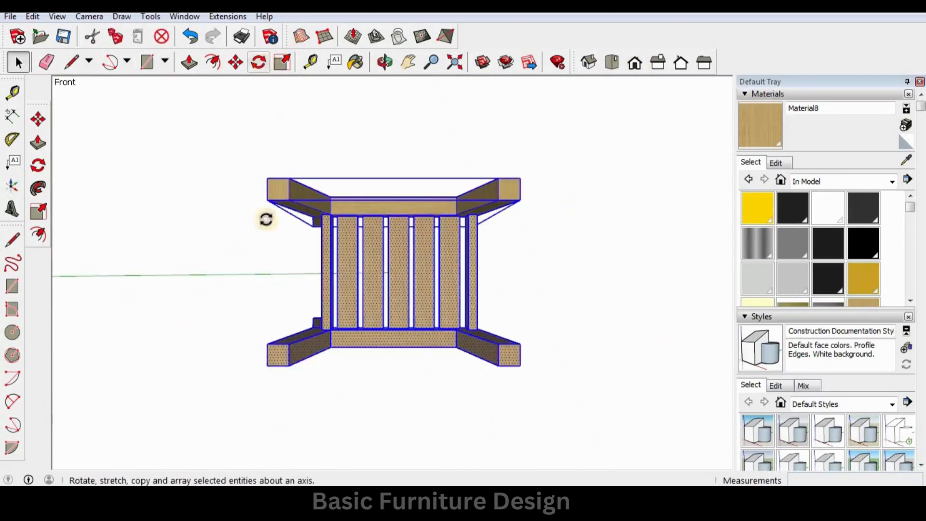
{"action": "left_click_drag", "start_coordinate": [266, 366], "coordinate": [665, 378]}
{"action": "left_click", "coordinate": [665, 378]}
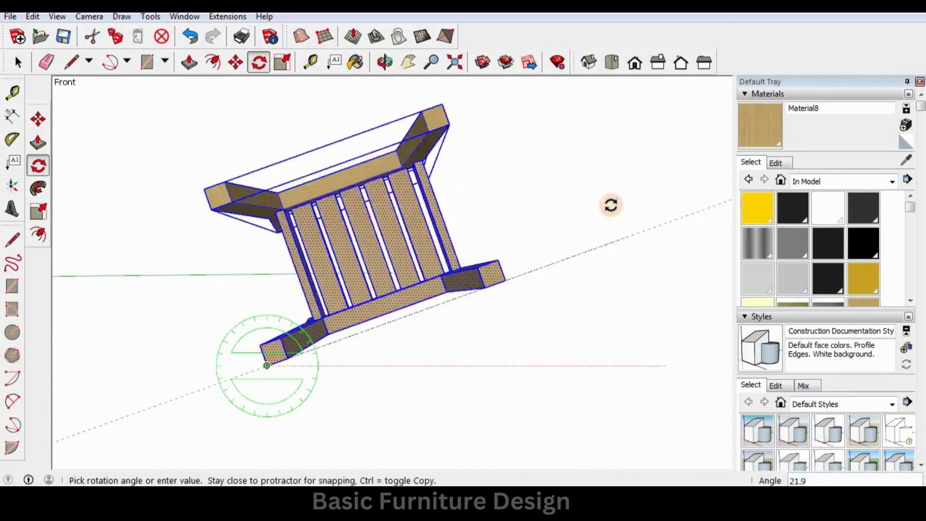
{"action": "type", "text": "9"}
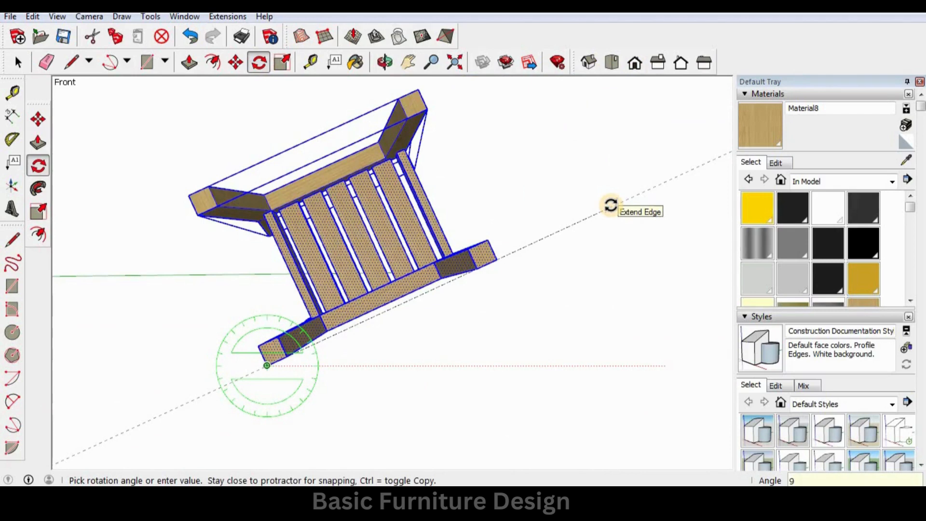
{"action": "type", "text": "0"}
{"action": "key", "text": "Return"}
Rotate the chair another 90 degrees about the lower leg corner in the side plane to stand it upright
{"action": "middle_click_drag", "start_coordinate": [353, 356], "coordinate": [204, 338]}
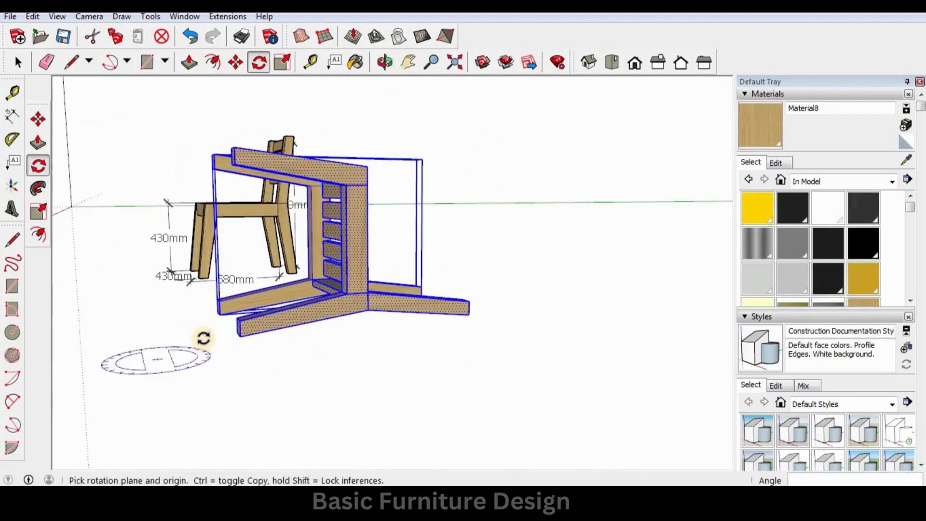
{"action": "left_click", "coordinate": [240, 336]}
{"action": "left_click", "coordinate": [539, 324]}
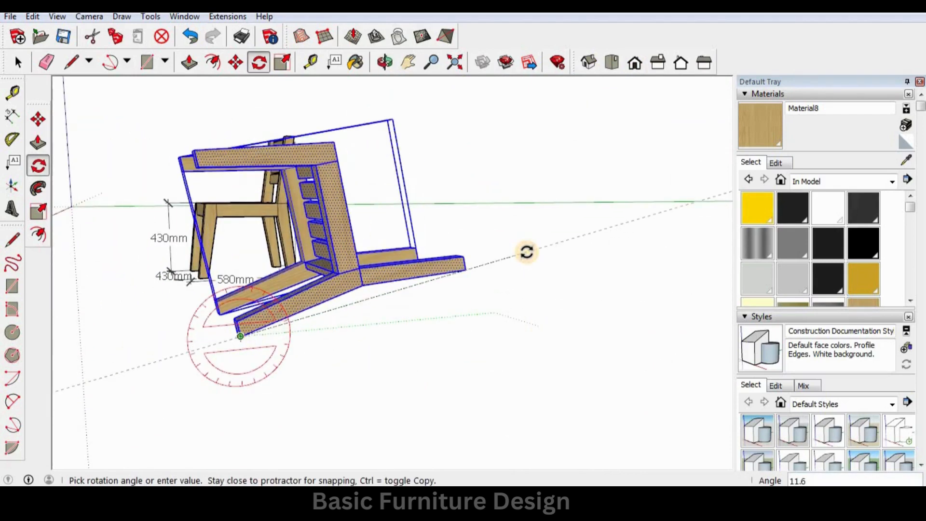
{"action": "type", "text": "90"}
{"action": "key", "text": "Return"}
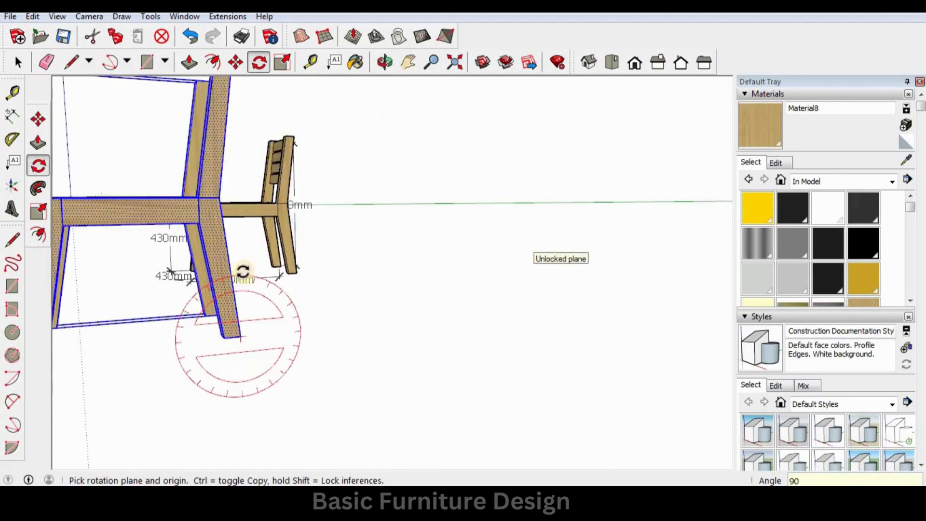
{"action": "middle_click_drag", "start_coordinate": [243, 271], "coordinate": [496, 331]}
{"action": "key", "text": "space"}
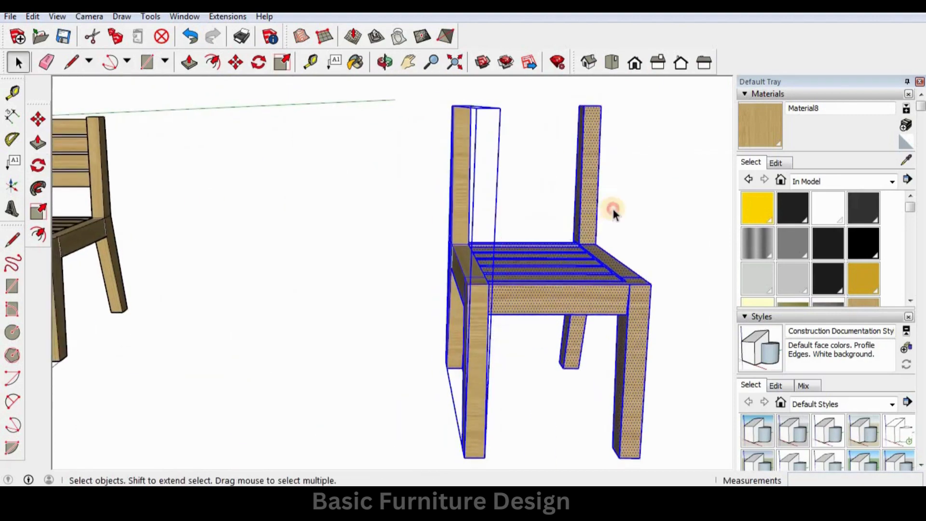
{"action": "left_click", "coordinate": [613, 209]}
Open the grouped side frame and repaint its rear post with the sampled wood material
{"action": "mouse_move", "coordinate": [428, 244]}
{"action": "middle_mouse_down"}
{"action": "mouse_move", "coordinate": [462, 187]}
{"action": "mouse_move", "coordinate": [512, 176]}
{"action": "mouse_move", "coordinate": [430, 190]}
{"action": "mouse_move", "coordinate": [517, 197]}
{"action": "mouse_move", "coordinate": [399, 245]}
{"action": "middle_mouse_up"}
{"action": "double_click", "coordinate": [429, 193]}
{"action": "left_click", "coordinate": [892, 166]}
{"action": "scroll", "coordinate": [428, 188], "scroll_direction": "up", "scroll_amount": 3}
{"action": "left_click", "coordinate": [472, 187]}
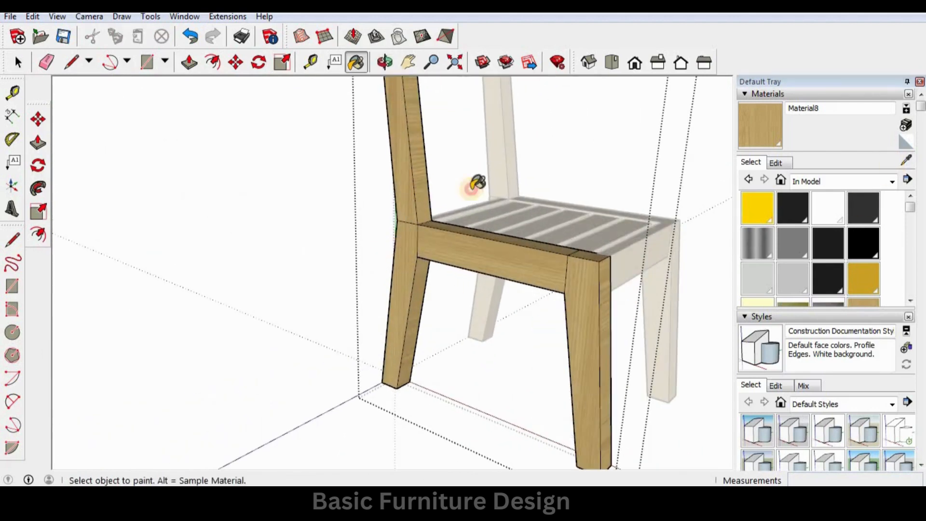
{"action": "middle_click_drag", "start_coordinate": [478, 182], "coordinate": [400, 184]}
{"action": "key", "text": "space"}
{"action": "left_click", "coordinate": [441, 168]}
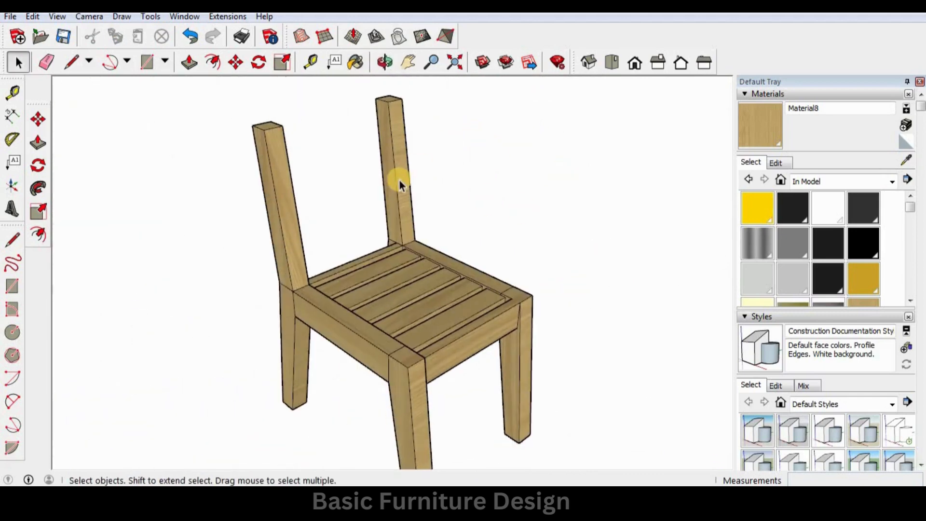
Sample the lengthwise wood grain and repaint the rear post and front leg faces of the ungrouped side frame
{"action": "double_click", "coordinate": [398, 186]}
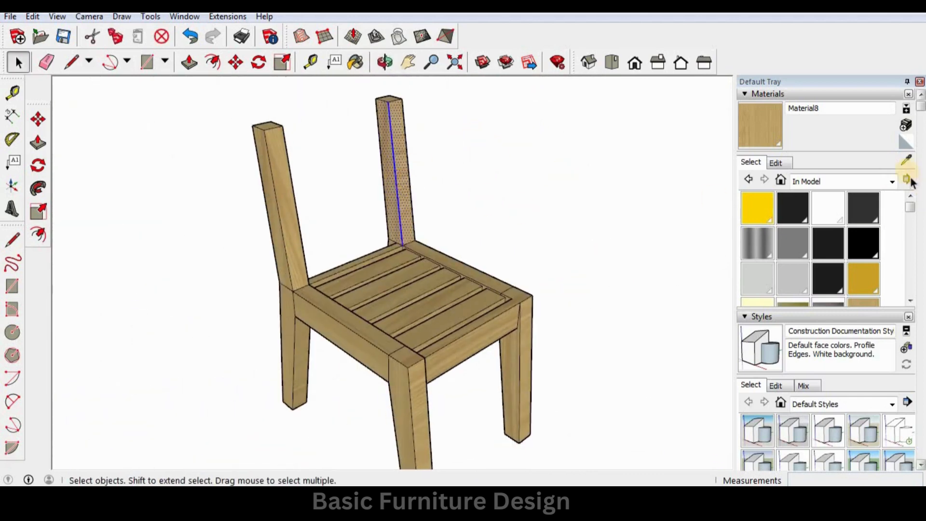
{"action": "key", "text": "b"}
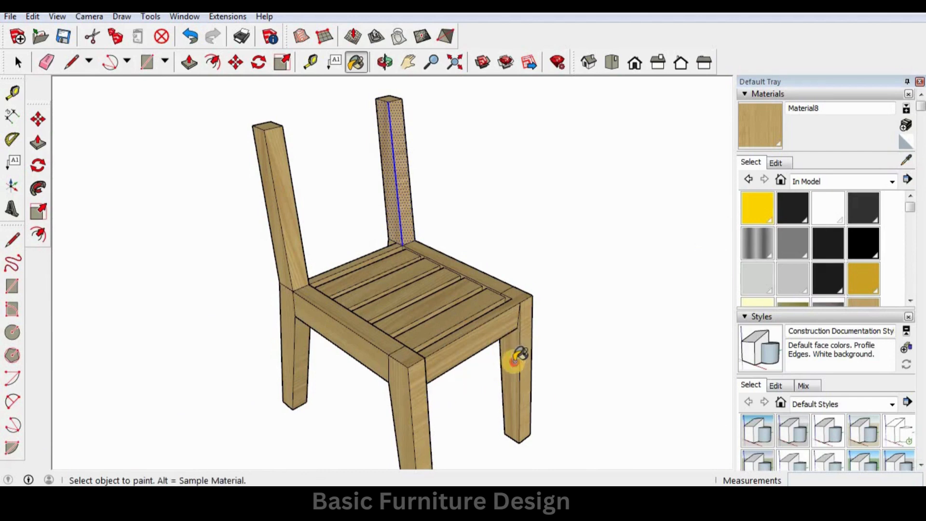
{"action": "key", "text": "space"}
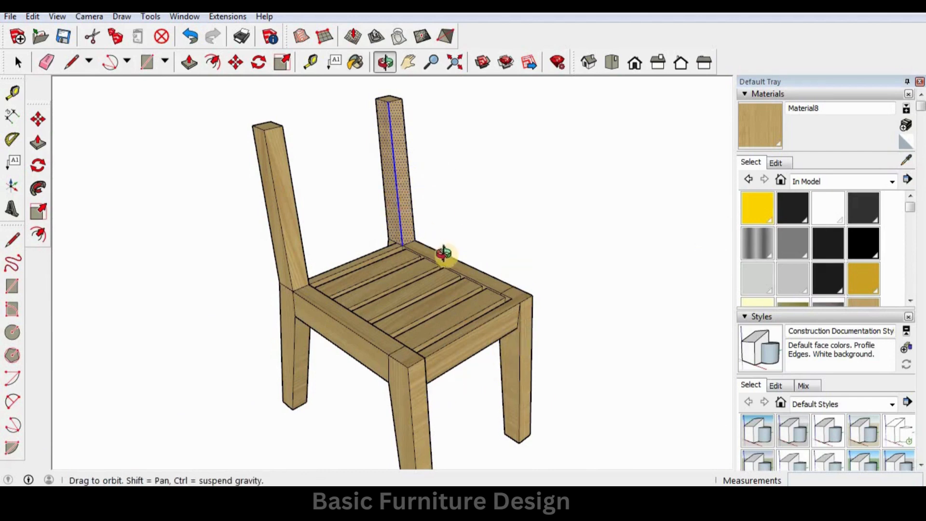
{"action": "mouse_move", "coordinate": [441, 254]}
{"action": "middle_mouse_down"}
{"action": "mouse_move", "coordinate": [393, 189]}
{"action": "mouse_move", "coordinate": [451, 225]}
{"action": "middle_mouse_up"}
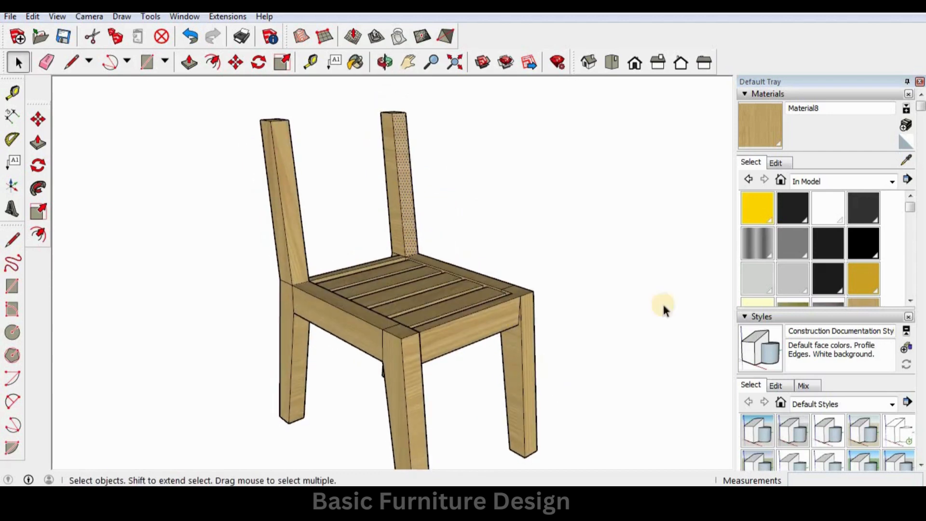
{"action": "left_click", "coordinate": [507, 372]}
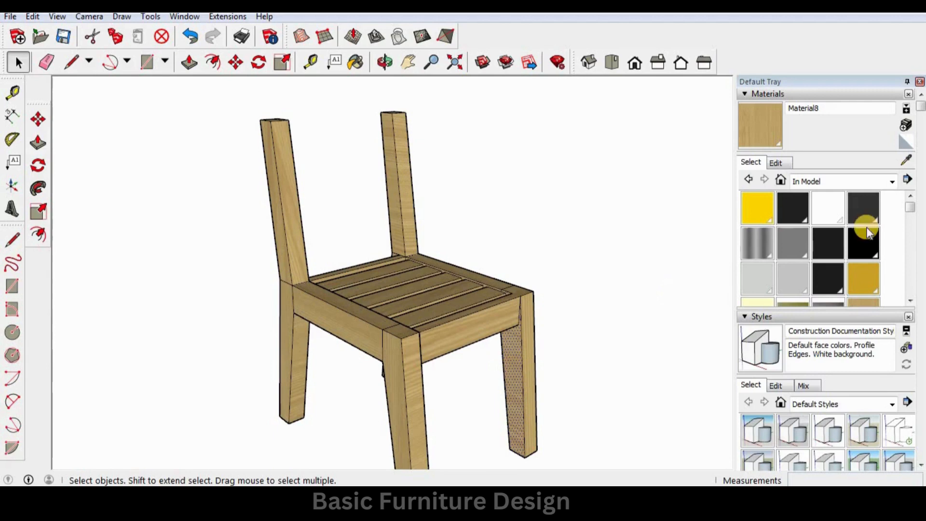
{"action": "left_click", "coordinate": [911, 168]}
{"action": "left_click", "coordinate": [521, 371]}
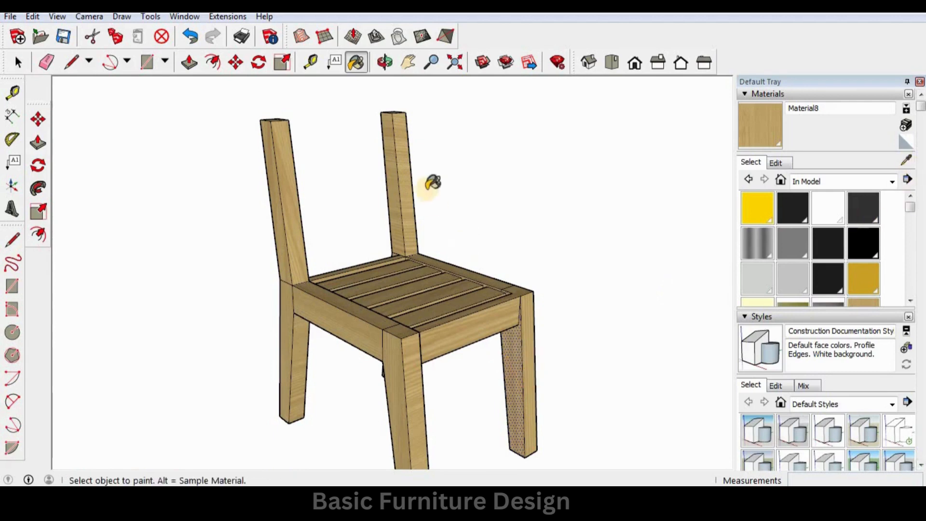
{"action": "mouse_move", "coordinate": [409, 212]}
{"action": "middle_mouse_down"}
{"action": "mouse_move", "coordinate": [198, 256]}
{"action": "mouse_move", "coordinate": [510, 250]}
{"action": "mouse_move", "coordinate": [118, 262]}
{"action": "mouse_move", "coordinate": [480, 264]}
{"action": "middle_mouse_up"}
{"action": "scroll", "coordinate": [478, 297], "scroll_direction": "up", "scroll_amount": 3}
{"action": "mouse_move", "coordinate": [535, 201]}
{"action": "middle_mouse_down"}
{"action": "mouse_move", "coordinate": [304, 248]}
{"action": "mouse_move", "coordinate": [707, 258]}
{"action": "mouse_move", "coordinate": [639, 259]}
{"action": "mouse_move", "coordinate": [303, 311]}
{"action": "mouse_move", "coordinate": [437, 329]}
{"action": "middle_mouse_up"}
{"action": "key", "text": "space"}
{"action": "scroll", "coordinate": [490, 311], "scroll_direction": "down", "scroll_amount": 3}
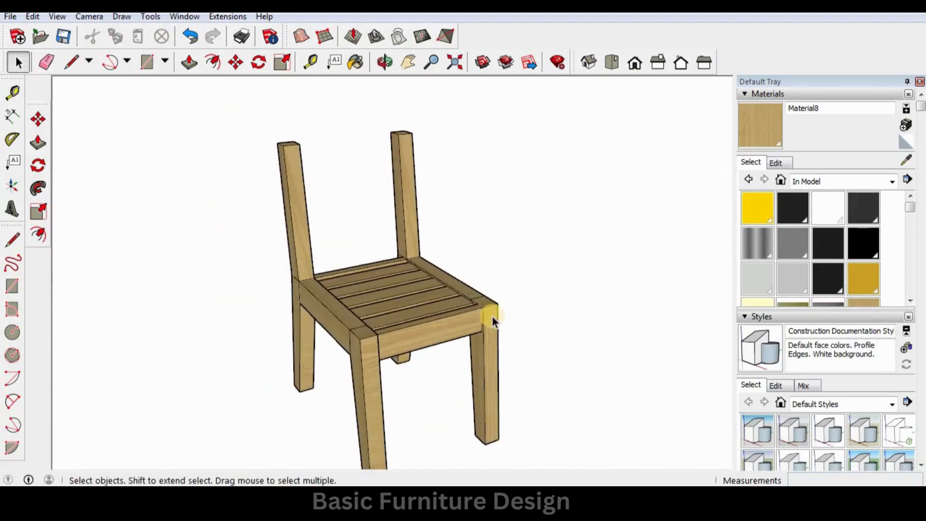
Select the top edge on the inner face of the ungrouped side frame's rear post
{"action": "middle_click_drag", "start_coordinate": [490, 311], "coordinate": [378, 169]}
{"action": "scroll", "coordinate": [359, 192], "scroll_direction": "up", "scroll_amount": 3}
{"action": "scroll", "coordinate": [383, 167], "scroll_direction": "up", "scroll_amount": 3}
{"action": "scroll", "coordinate": [384, 171], "scroll_direction": "up", "scroll_amount": 1}
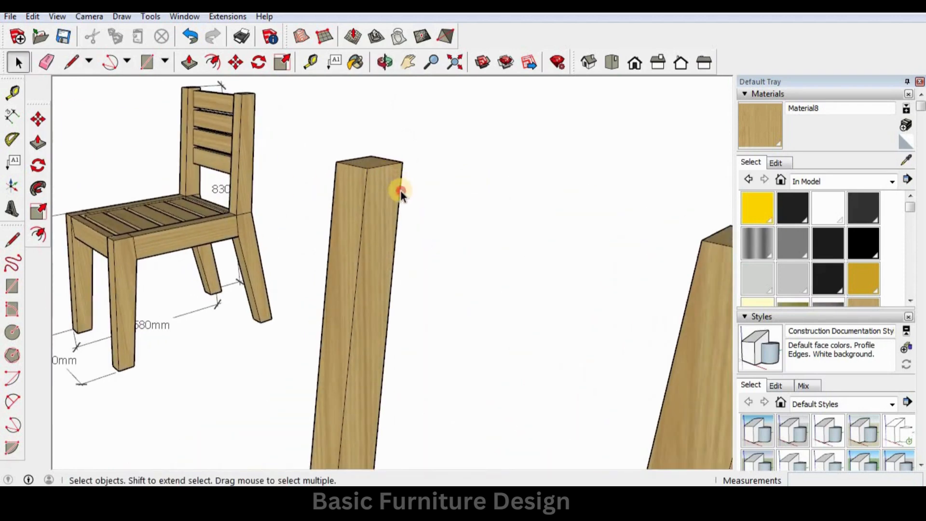
{"action": "left_click", "coordinate": [400, 191]}
{"action": "middle_click_drag", "start_coordinate": [327, 228], "coordinate": [503, 223]}
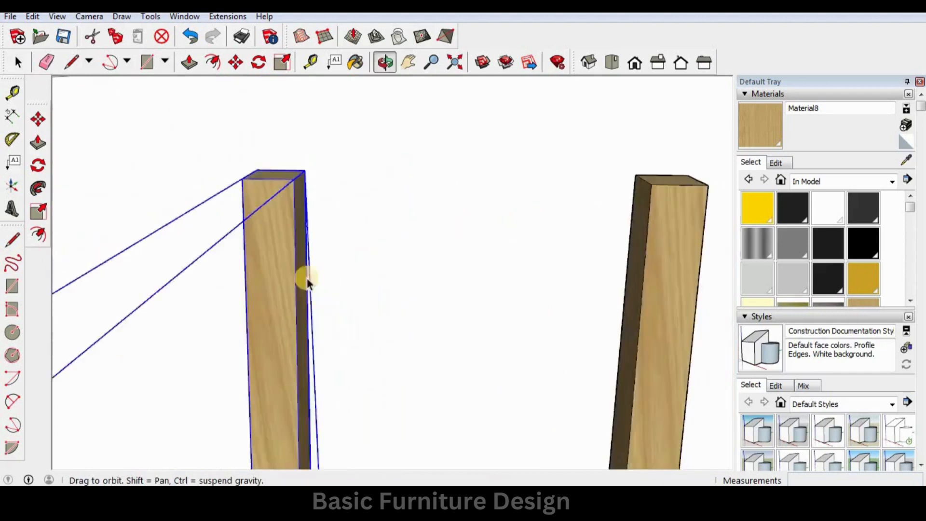
{"action": "middle_click_drag", "start_coordinate": [307, 278], "coordinate": [560, 208]}
{"action": "left_click", "coordinate": [505, 212]}
{"action": "left_click", "coordinate": [499, 148]}
{"action": "scroll", "coordinate": [496, 154], "scroll_direction": "up", "scroll_amount": 2}
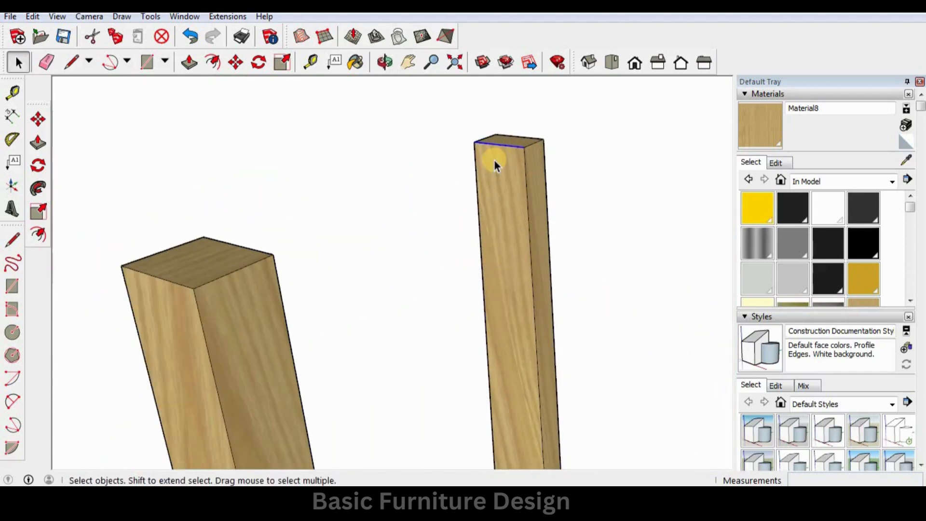
{"action": "key", "text": "m"}
{"action": "key", "text": "ctrl"}
{"action": "left_click", "coordinate": [500, 149]}
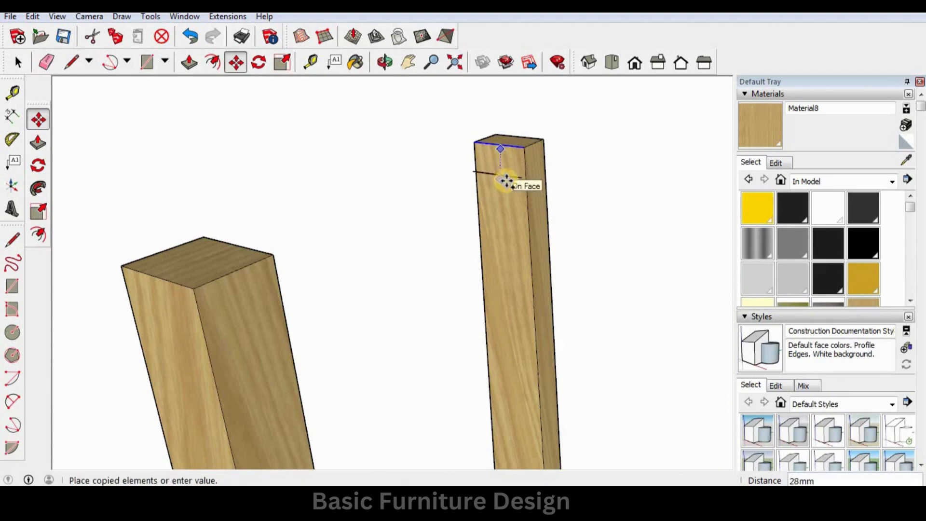
{"action": "key", "text": "space"}
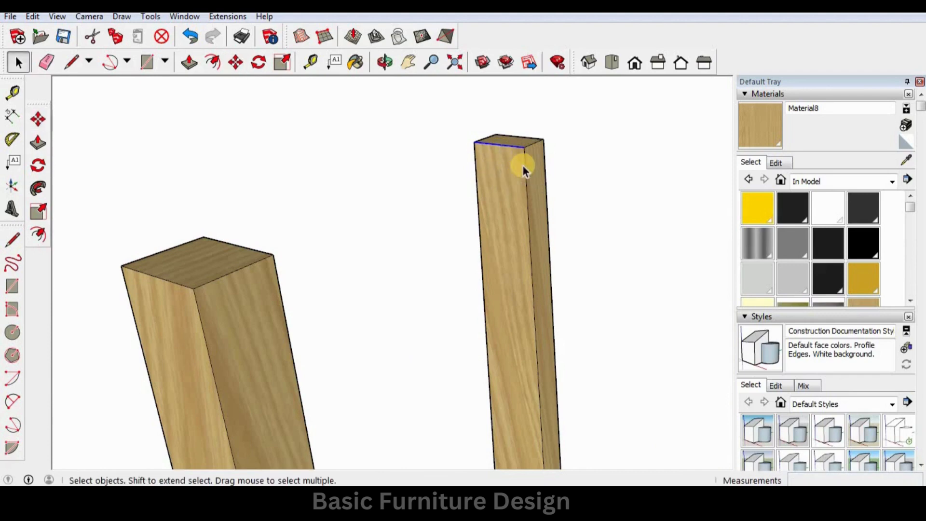
Copy the selected top edge 10 mm down the inner face of the rear post
{"action": "key", "text": "m"}
{"action": "key", "text": "ctrl"}
{"action": "left_click", "coordinate": [475, 142]}
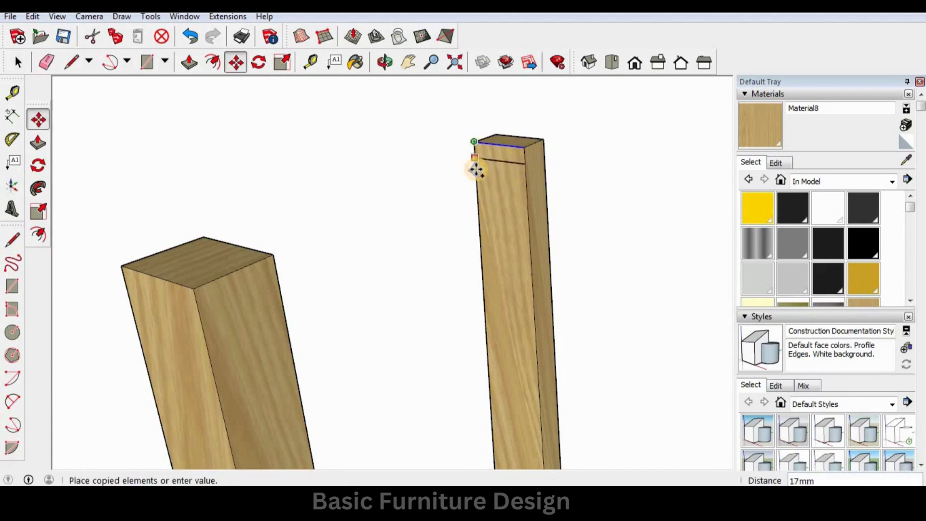
{"action": "key", "text": "Return"}
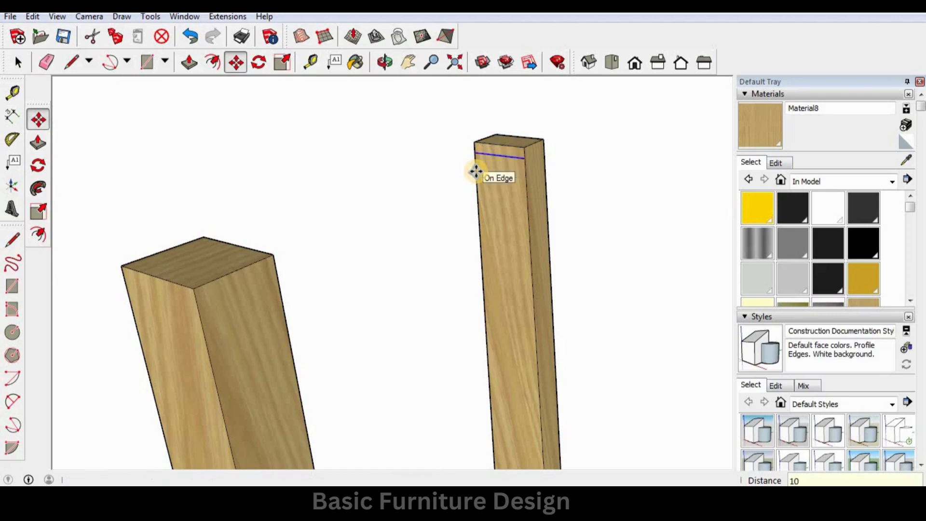
Copy the post's long edge 15 mm inward across the inner face, and copy that line once more further across
{"action": "key", "text": "space"}
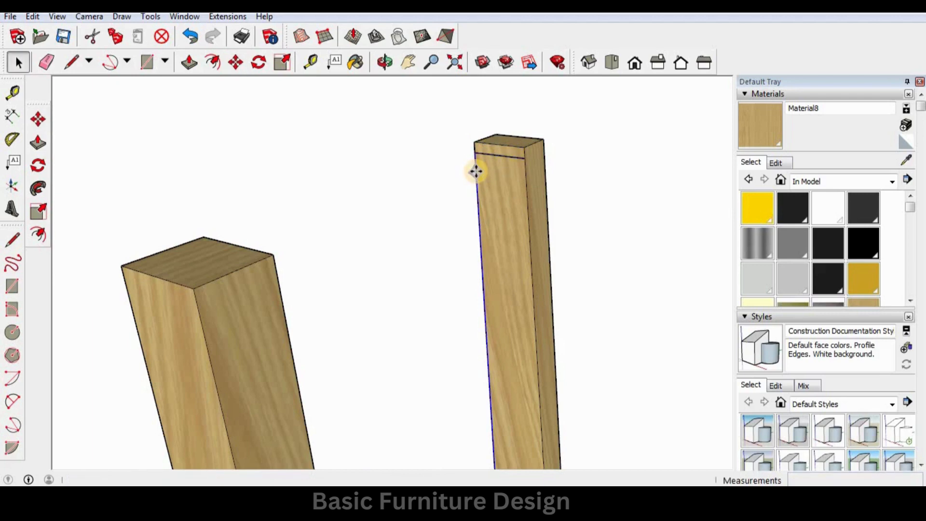
{"action": "key", "text": "m"}
{"action": "key", "text": "ctrl"}
{"action": "left_click", "coordinate": [476, 170]}
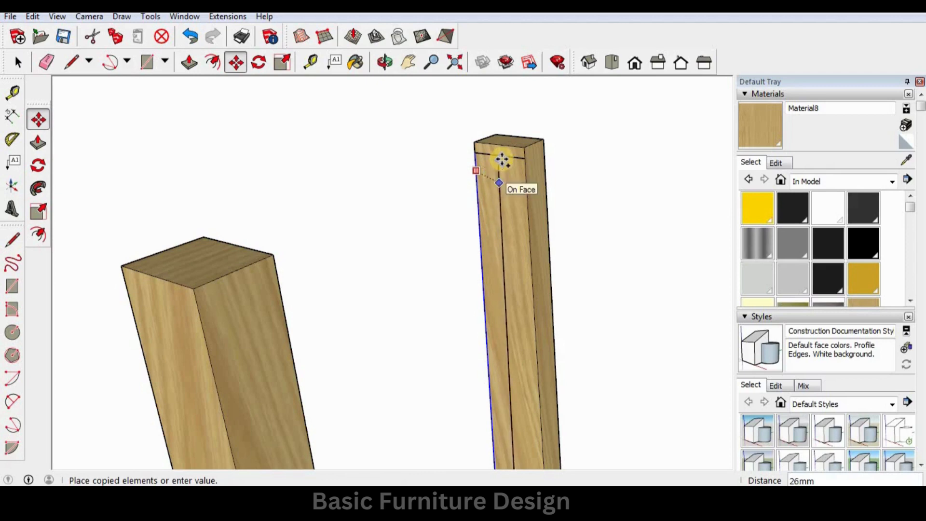
{"action": "type", "text": "1"}
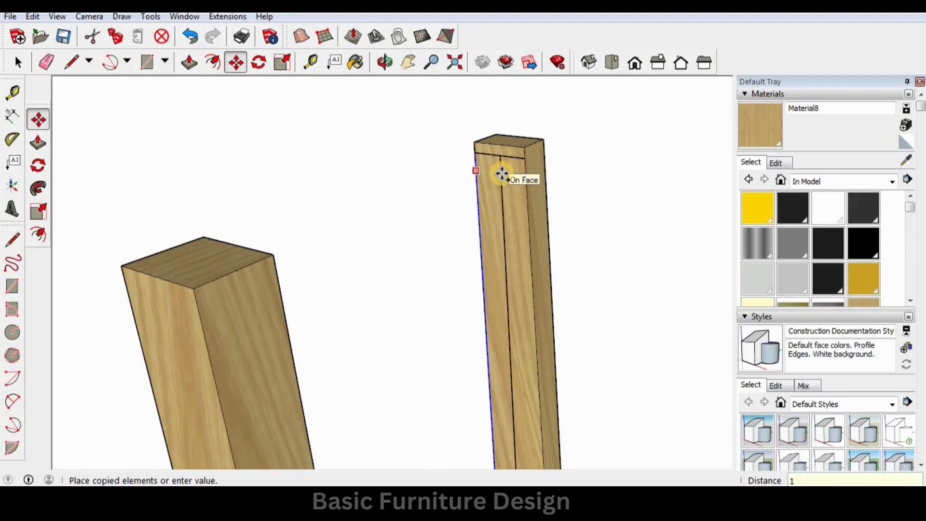
{"action": "type", "text": "5"}
{"action": "key", "text": "Return"}
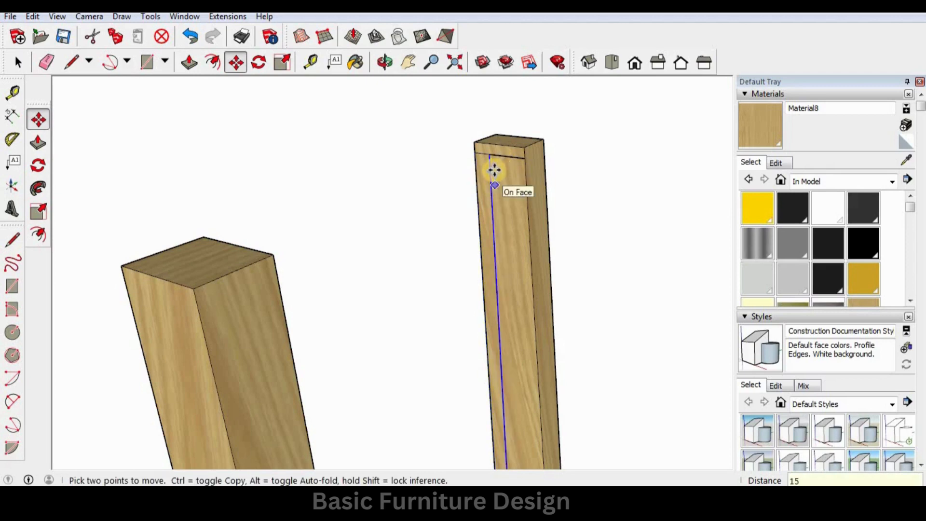
{"action": "left_click", "coordinate": [491, 155]}
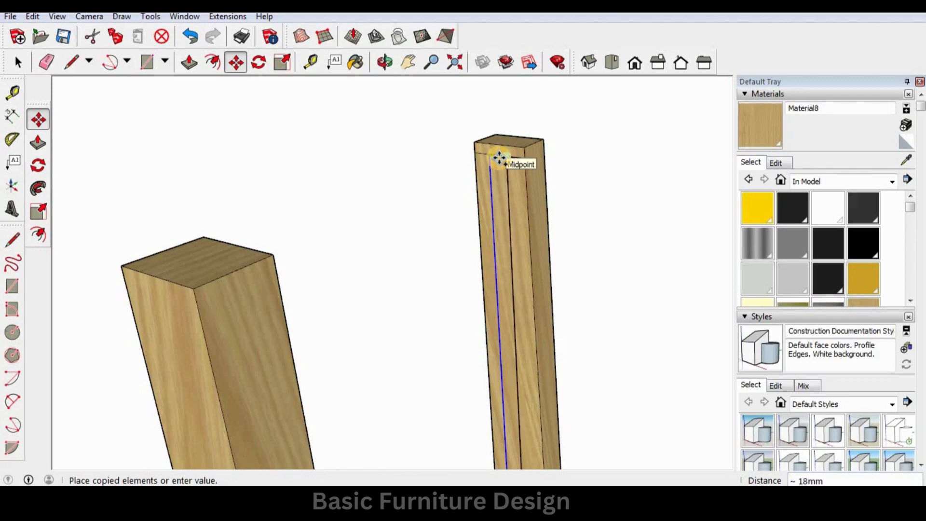
{"action": "left_click", "coordinate": [500, 158]}
{"action": "key", "text": "space"}
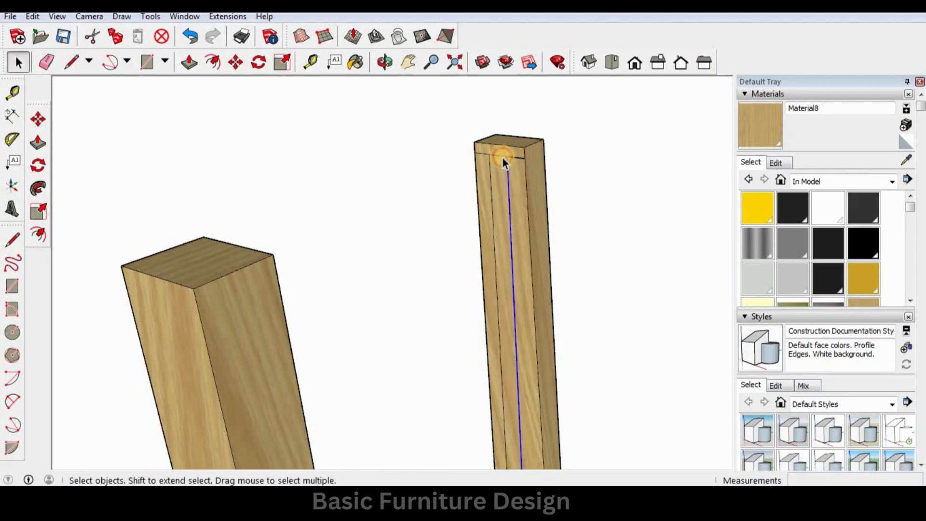
Copy the short line between the two vertical guide lines down the post to close the first slat outline
{"action": "key", "text": "m"}
{"action": "key", "text": "ctrl"}
{"action": "left_click", "coordinate": [507, 155]}
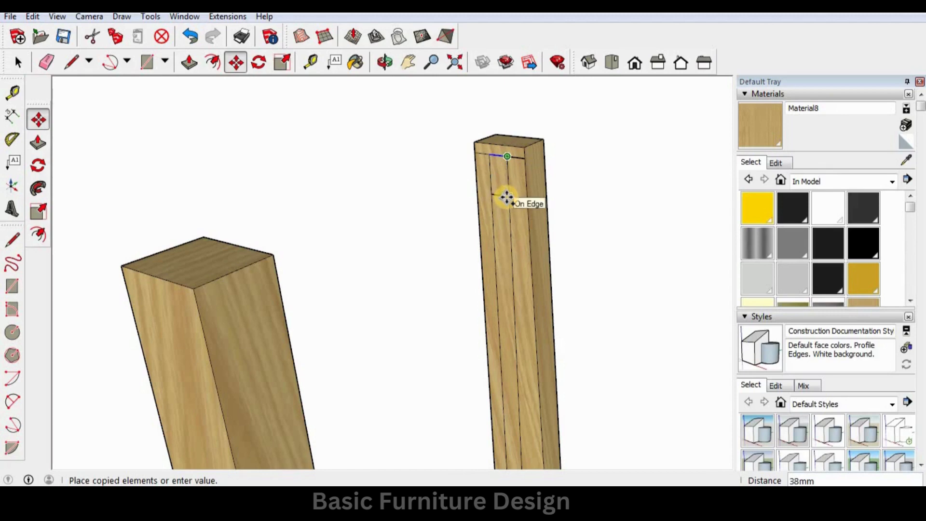
{"action": "key", "text": "Return"}
{"action": "key", "text": "space"}
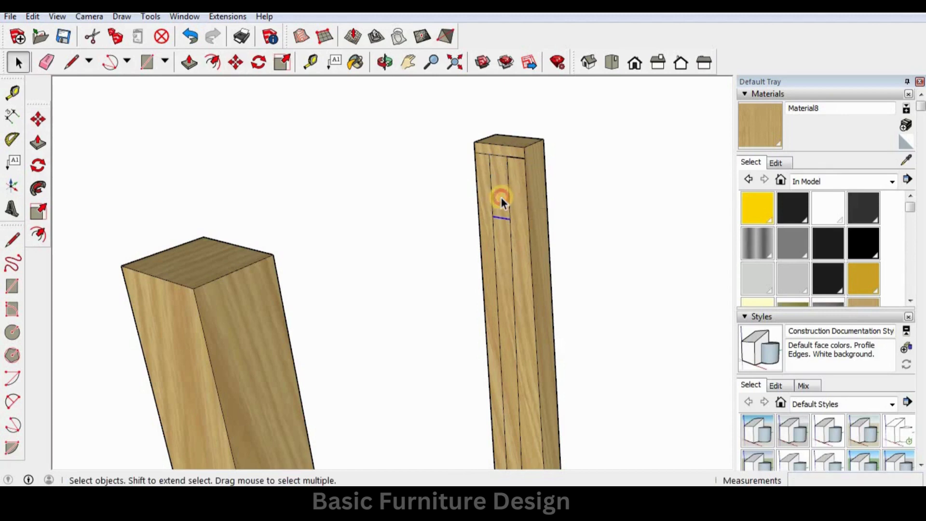
{"action": "left_click", "coordinate": [501, 200]}
{"action": "key", "text": "m"}
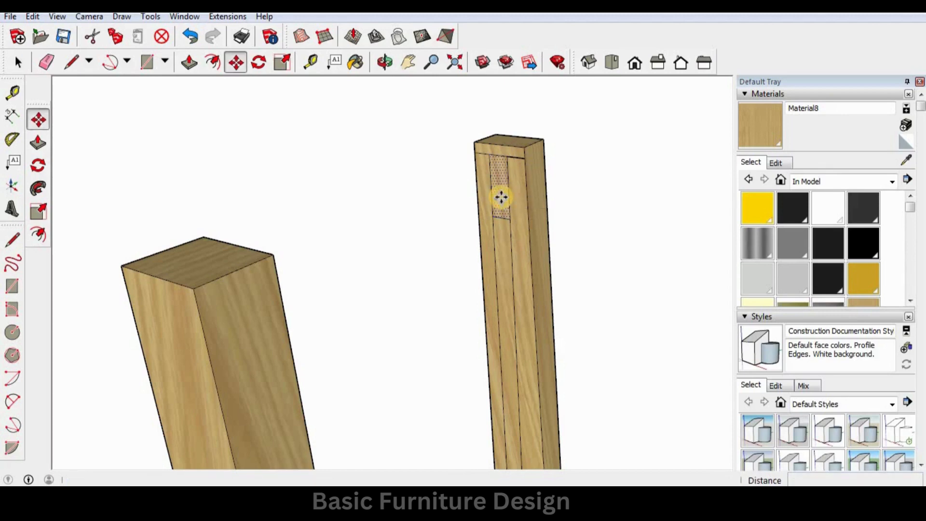
{"action": "key", "text": "ctrl"}
{"action": "left_click", "coordinate": [509, 146]}
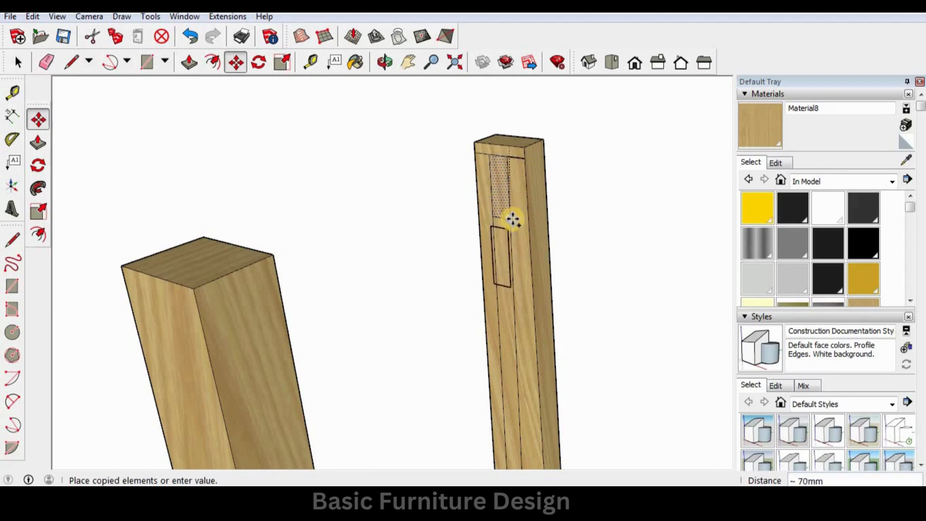
{"action": "key", "text": "space"}
Copy the bottom edge of the first slat outline 10 mm down the post's inner face
{"action": "left_click", "coordinate": [506, 221]}
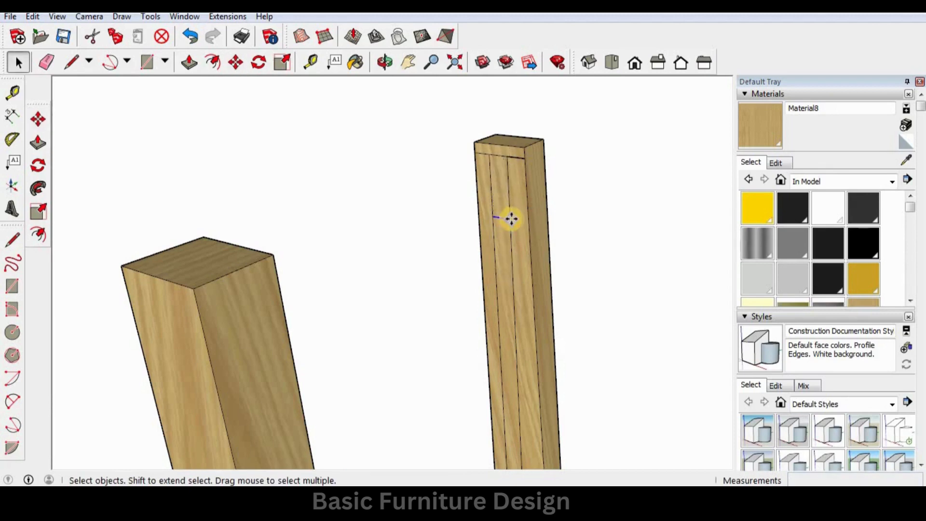
{"action": "key", "text": "m"}
{"action": "key", "text": "ctrl"}
{"action": "left_click", "coordinate": [511, 218]}
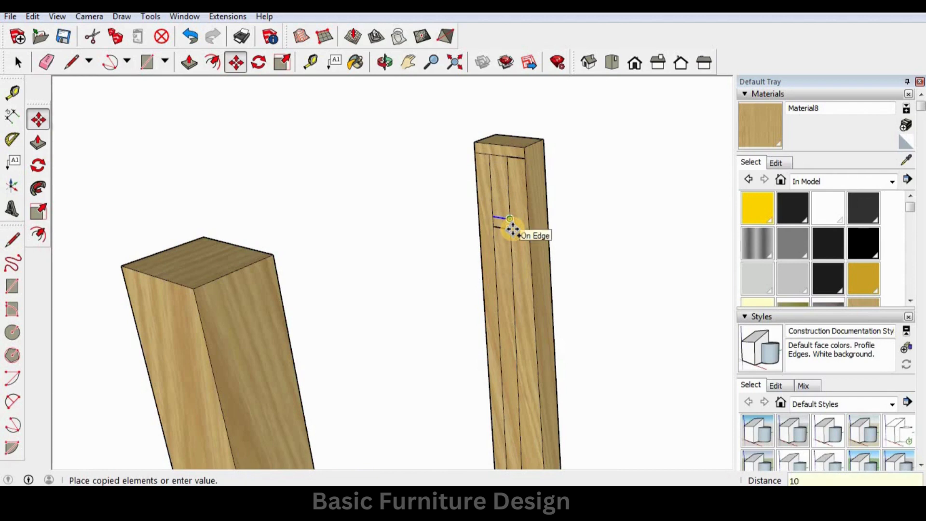
{"action": "key", "text": "space"}
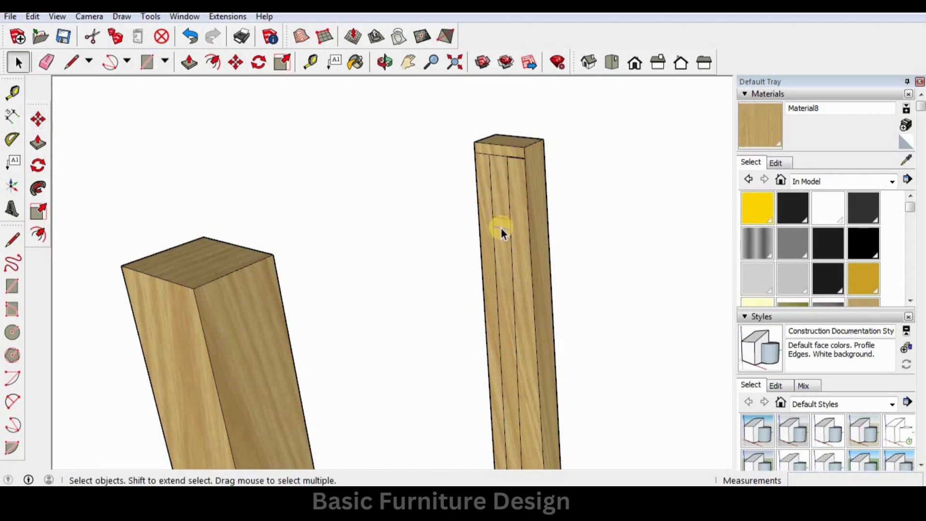
Copy the line below the gap further down the post to close the second slat outline
{"action": "left_click", "coordinate": [501, 230]}
{"action": "key", "text": "m"}
{"action": "key", "text": "ctrl"}
{"action": "left_click", "coordinate": [511, 229]}
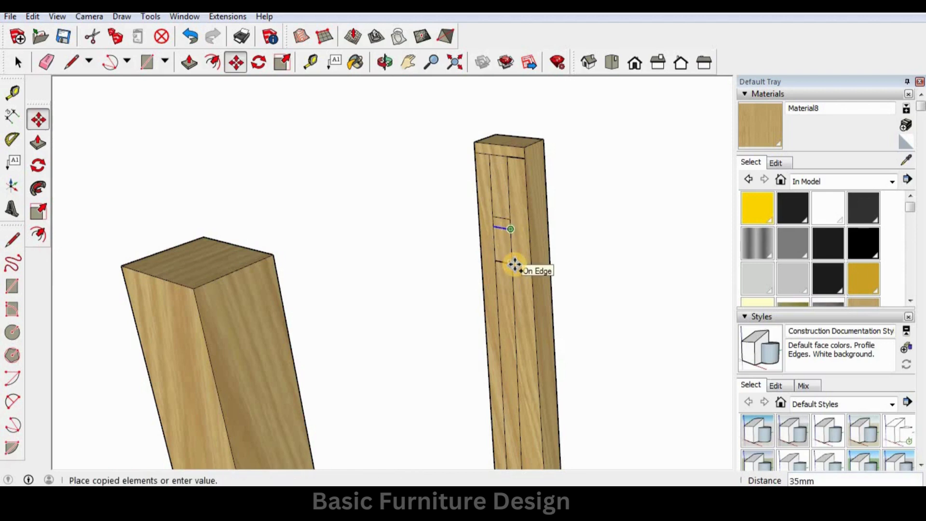
{"action": "key", "text": "Return"}
{"action": "key", "text": "space"}
Copy the second slat outline down the post's inner face twice to lay out a third and fourth outline
{"action": "left_click", "coordinate": [505, 266]}
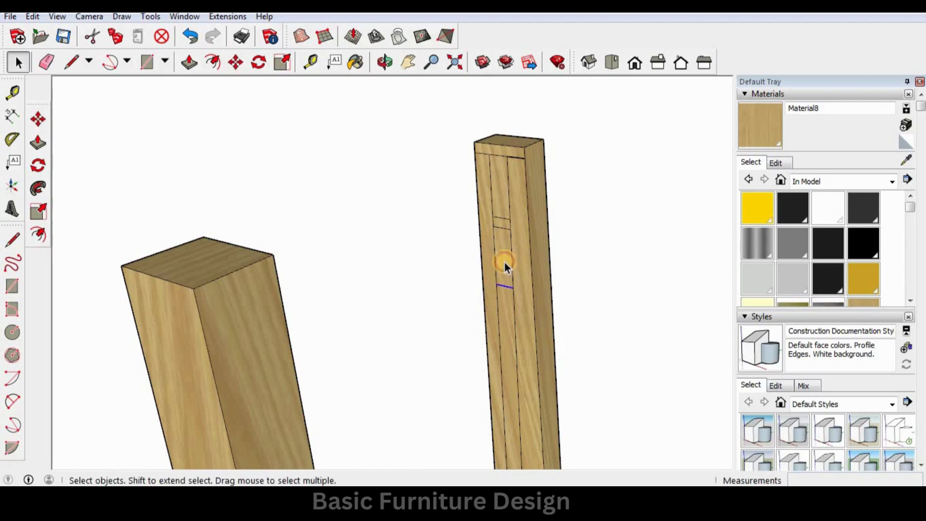
{"action": "key", "text": "m"}
{"action": "key", "text": "ctrl"}
{"action": "left_click", "coordinate": [507, 222]}
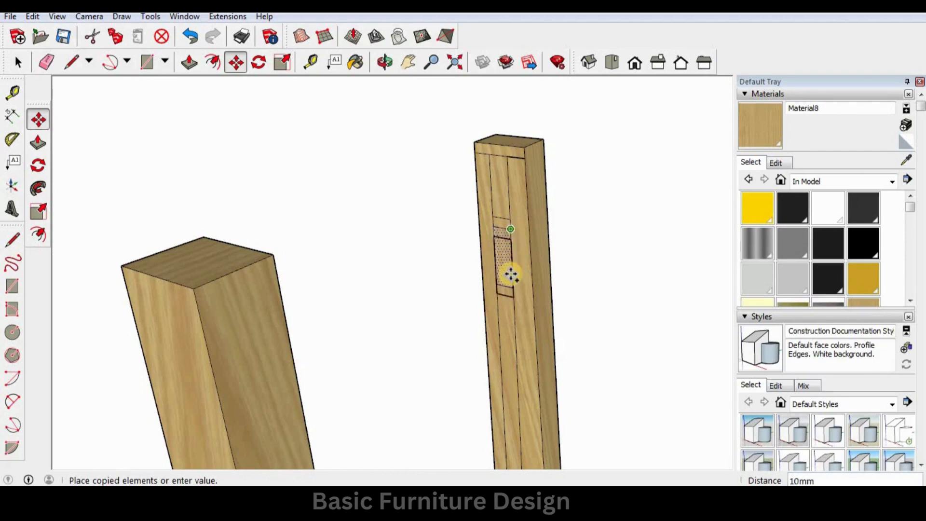
{"action": "left_click", "coordinate": [511, 295]}
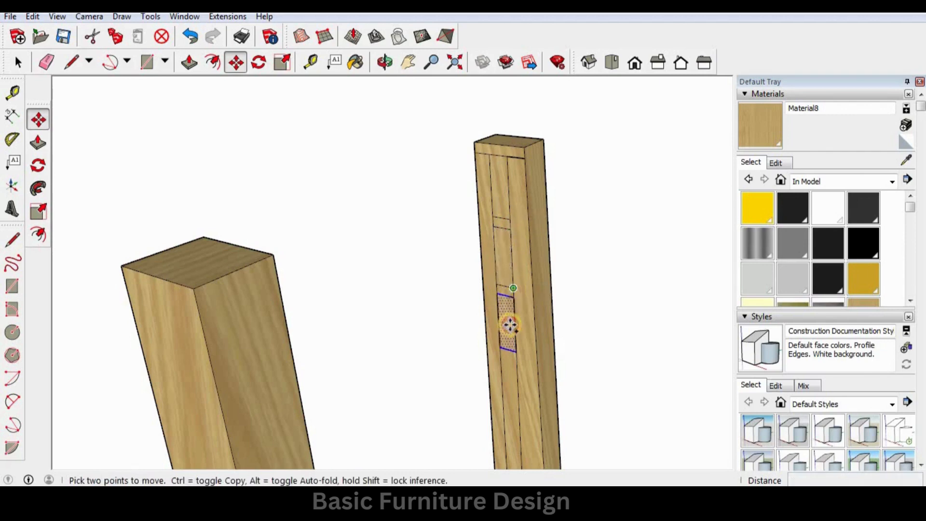
{"action": "left_click", "coordinate": [510, 320]}
{"action": "left_click", "coordinate": [514, 355]}
{"action": "scroll", "coordinate": [525, 238], "scroll_direction": "down", "scroll_amount": 3}
{"action": "key", "text": "space"}
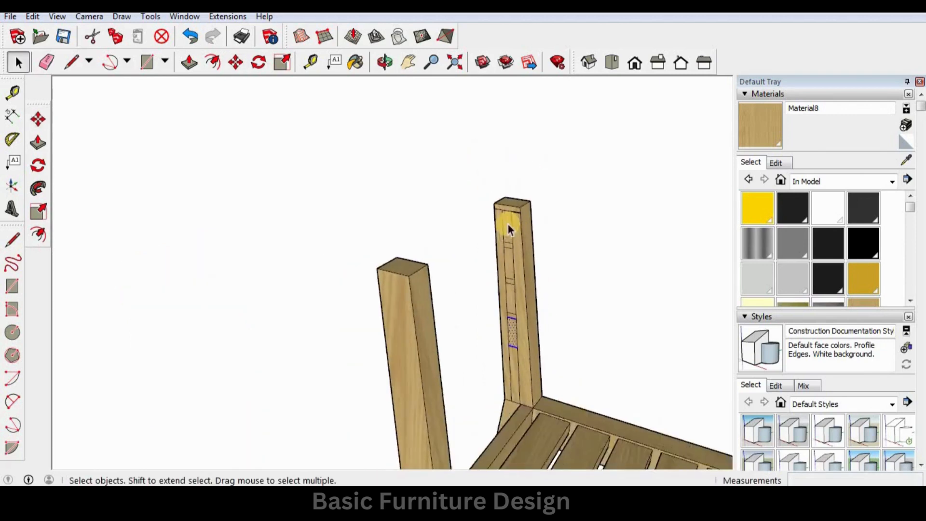
Delete the leftover guide line segments around the top slat outline and in the gaps between the upper outlines
{"action": "scroll", "coordinate": [488, 195], "scroll_direction": "up", "scroll_amount": 3}
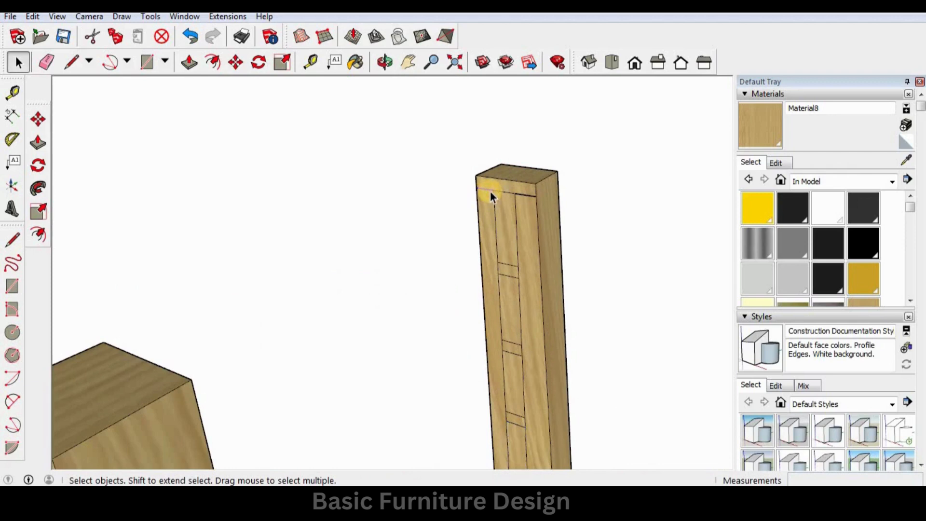
{"action": "left_click", "coordinate": [518, 272]}
{"action": "key", "text": "Delete"}
{"action": "left_click", "coordinate": [499, 269]}
{"action": "key", "text": "Delete"}
{"action": "scroll", "coordinate": [526, 298], "scroll_direction": "down", "scroll_amount": 3}
{"action": "scroll", "coordinate": [522, 323], "scroll_direction": "up", "scroll_amount": 4}
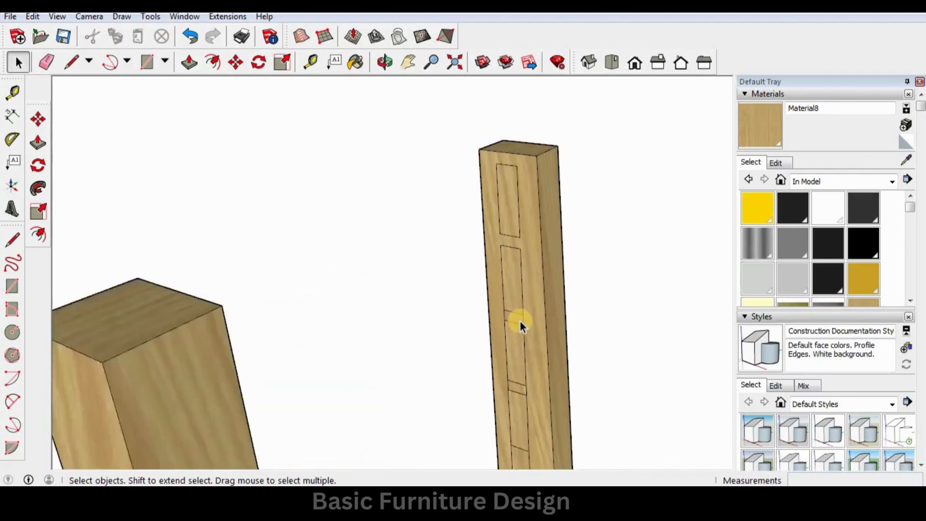
{"action": "left_click", "coordinate": [524, 318]}
{"action": "key", "text": "Delete"}
{"action": "scroll", "coordinate": [534, 299], "scroll_direction": "down", "scroll_amount": 3}
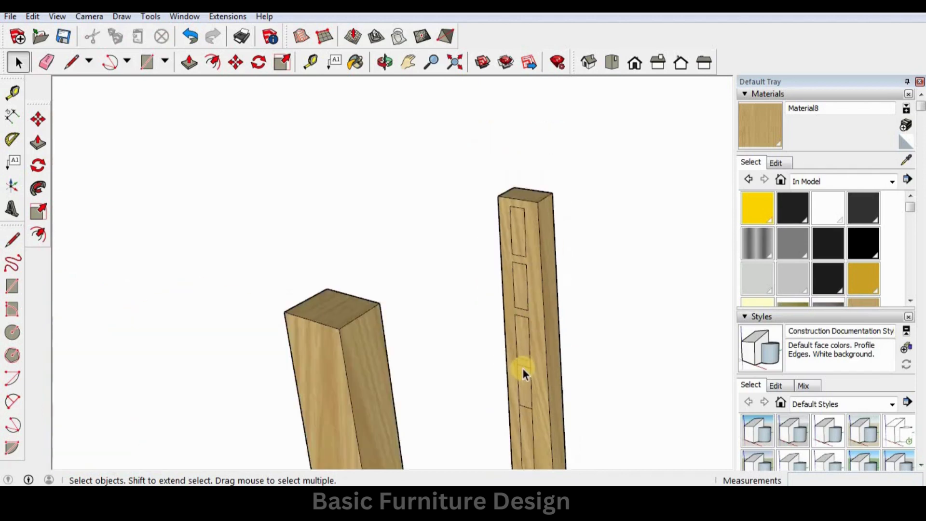
Delete the leftover line segments between the third and fourth slat outlines and below the fourth outline
{"action": "scroll", "coordinate": [521, 372], "scroll_direction": "up", "scroll_amount": 4}
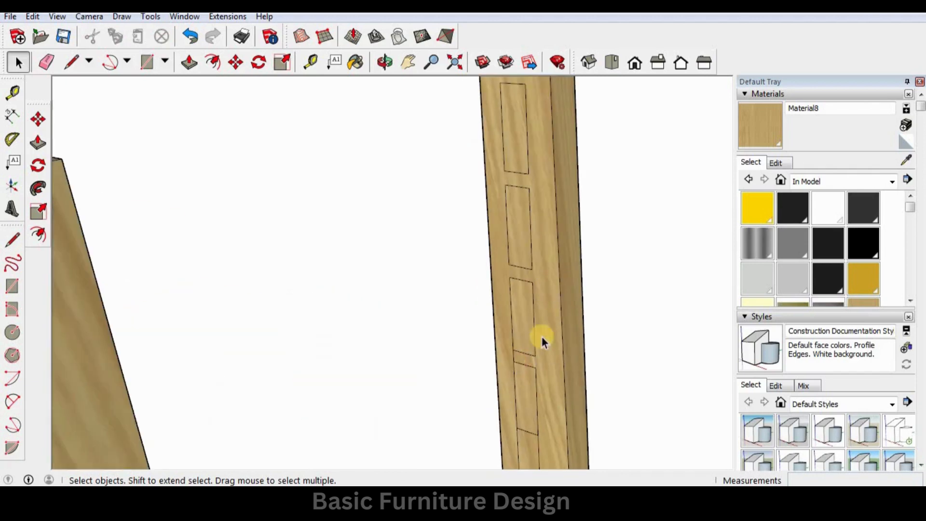
{"action": "scroll", "coordinate": [543, 337], "scroll_direction": "down", "scroll_amount": 3}
{"action": "scroll", "coordinate": [531, 348], "scroll_direction": "up", "scroll_amount": 3}
{"action": "left_click", "coordinate": [525, 302]}
{"action": "key", "text": "Delete"}
{"action": "scroll", "coordinate": [539, 310], "scroll_direction": "down", "scroll_amount": 2}
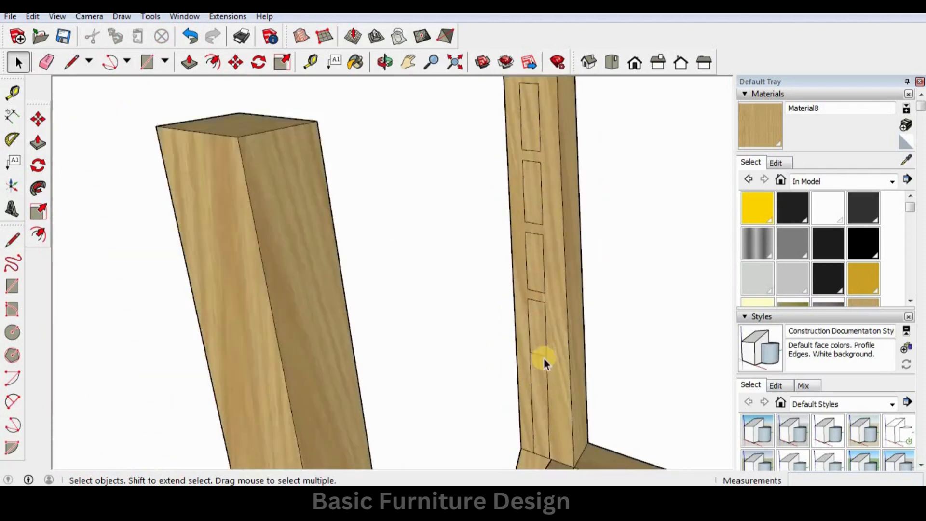
{"action": "scroll", "coordinate": [544, 359], "scroll_direction": "up", "scroll_amount": 3}
{"action": "scroll", "coordinate": [545, 338], "scroll_direction": "down", "scroll_amount": 3}
{"action": "left_click", "coordinate": [547, 353]}
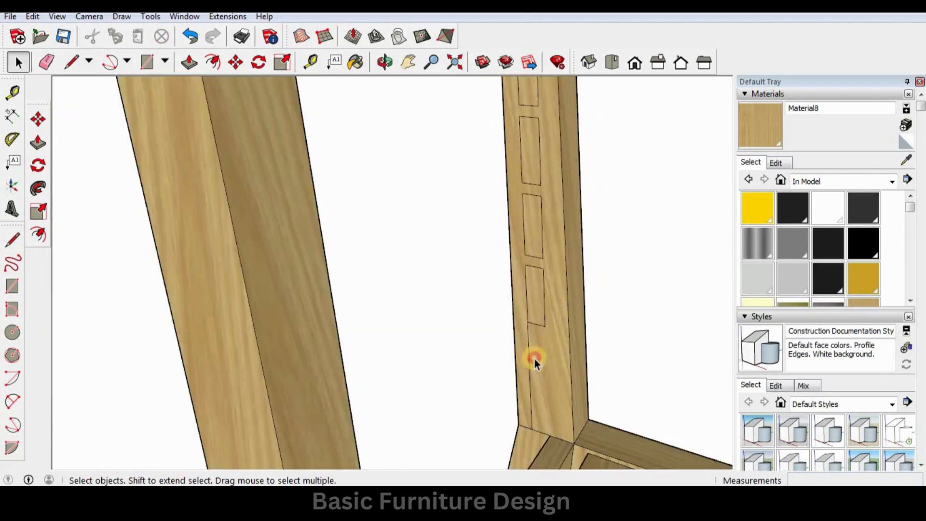
Push/Pull the top slat outline 330 mm across to the opposite rear post
{"action": "left_click", "coordinate": [189, 62]}
{"action": "scroll", "coordinate": [513, 231], "scroll_direction": "down", "scroll_amount": 3}
{"action": "left_click", "coordinate": [521, 136]}
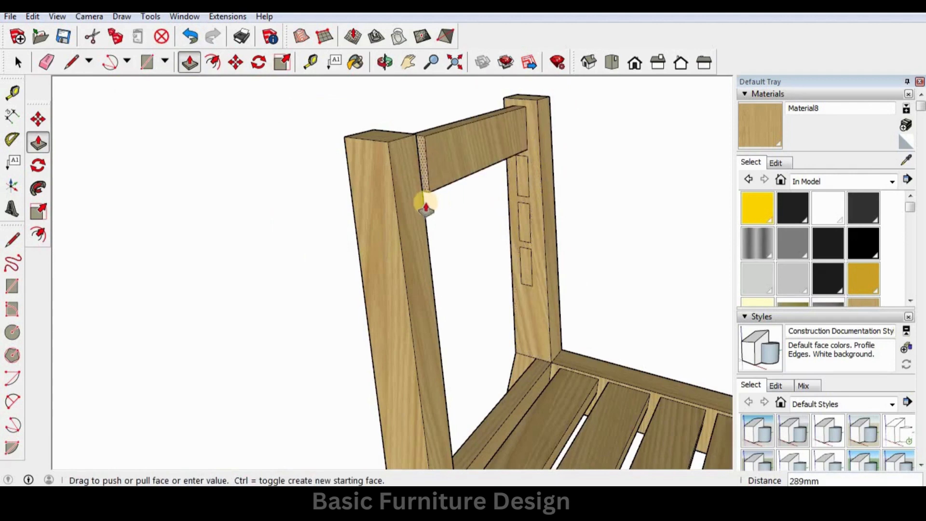
{"action": "left_click", "coordinate": [448, 206]}
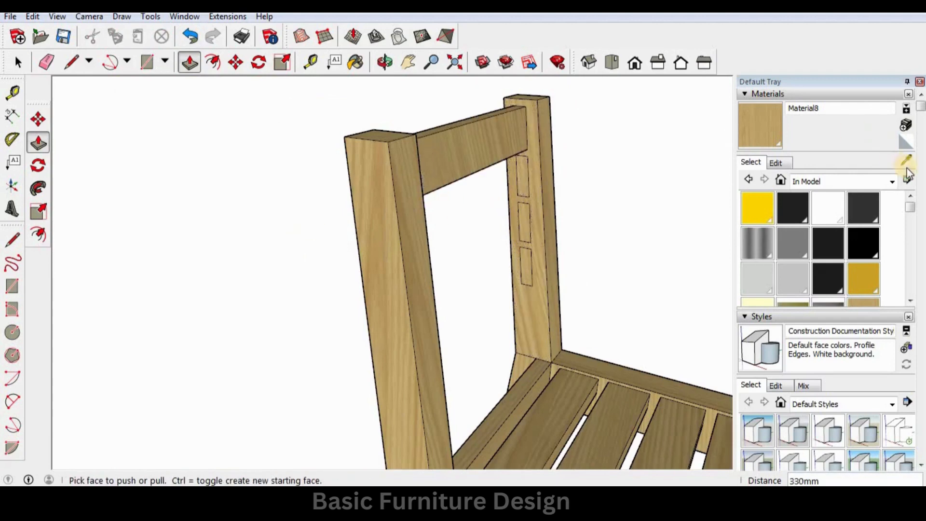
Sample the wood material from the seat and paint it onto the top backrest slat's front face
{"action": "middle_click_drag", "start_coordinate": [306, 166], "coordinate": [372, 207]}
{"action": "key", "text": "b"}
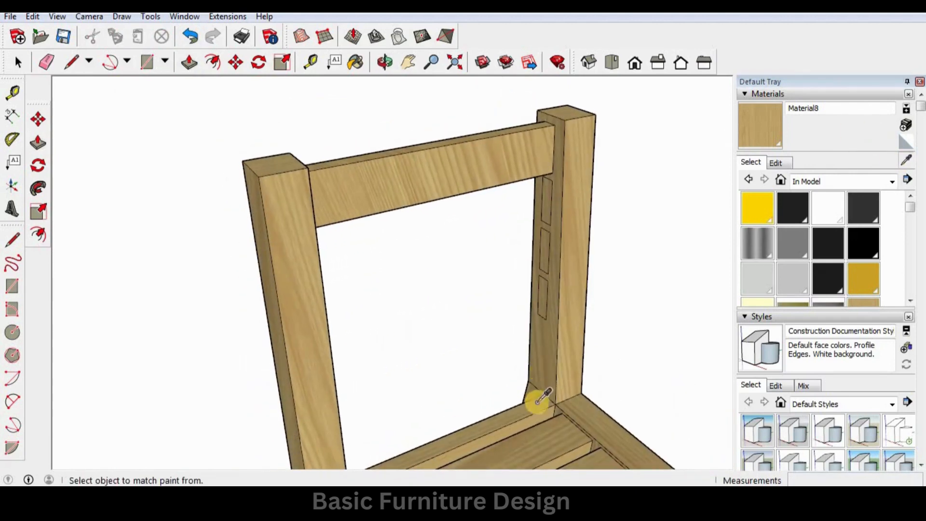
{"action": "left_click", "coordinate": [537, 437], "text": "alt"}
{"action": "left_click", "coordinate": [458, 158]}
{"action": "middle_click_drag", "start_coordinate": [457, 154], "coordinate": [455, 209]}
Rotate and reposition the wood texture on the top backrest slat's front face so the grain runs along its length
{"action": "key", "text": "space"}
{"action": "right_click", "coordinate": [457, 211]}
{"action": "mouse_move", "coordinate": [549, 392]}
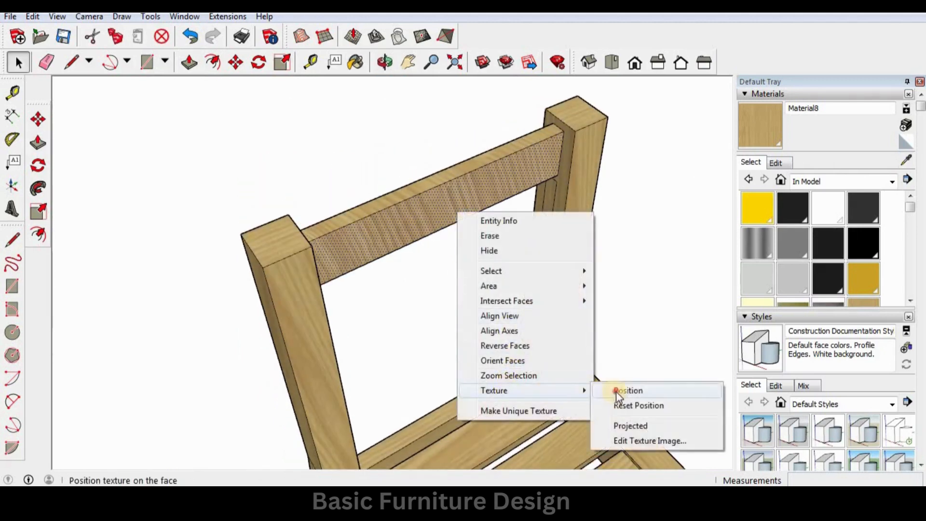
{"action": "left_click", "coordinate": [616, 392]}
{"action": "middle_click_drag", "start_coordinate": [283, 207], "coordinate": [413, 172]}
{"action": "right_click", "coordinate": [413, 172]}
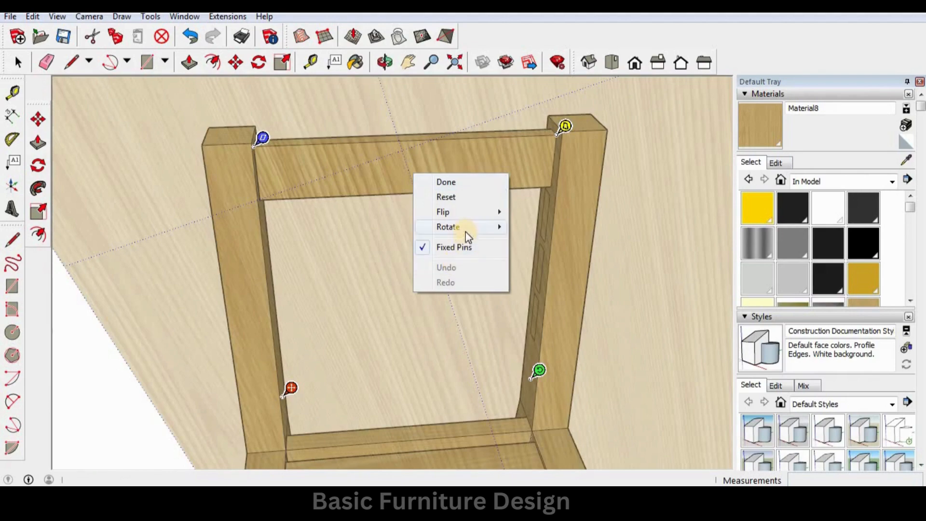
{"action": "mouse_move", "coordinate": [465, 232]}
{"action": "left_click", "coordinate": [551, 231]}
{"action": "middle_click_drag", "start_coordinate": [441, 205], "coordinate": [302, 321]}
{"action": "left_click_drag", "start_coordinate": [273, 146], "coordinate": [353, 142]}
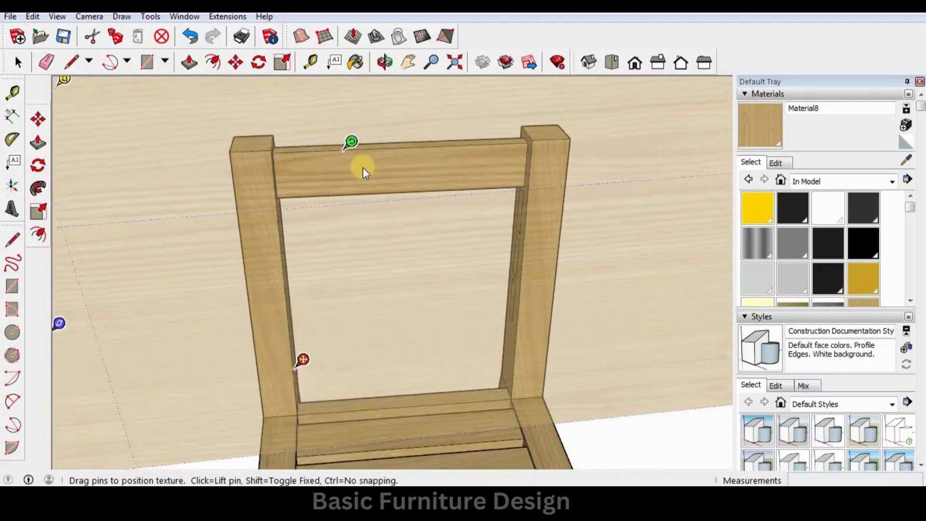
{"action": "scroll", "coordinate": [364, 170], "scroll_direction": "down", "scroll_amount": 3}
{"action": "left_click", "coordinate": [574, 347]}
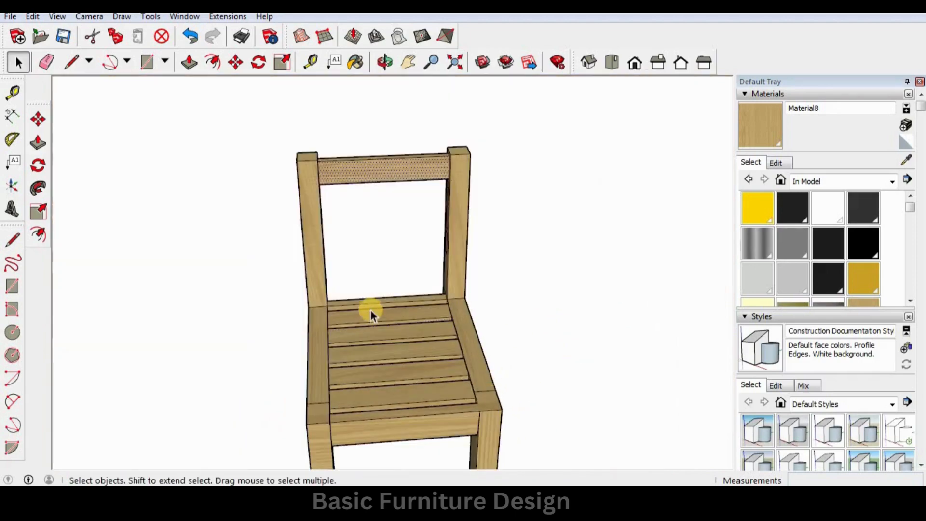
Sample the lengthwise grain from the top backrest slat and paint the seat slats with it
{"action": "scroll", "coordinate": [371, 309], "scroll_direction": "up", "scroll_amount": 3}
{"action": "mouse_move", "coordinate": [383, 320]}
{"action": "middle_mouse_down"}
{"action": "mouse_move", "coordinate": [455, 193]}
{"action": "mouse_move", "coordinate": [344, 135]}
{"action": "mouse_move", "coordinate": [231, 118]}
{"action": "middle_mouse_up"}
{"action": "left_click", "coordinate": [906, 160]}
{"action": "left_click", "coordinate": [404, 96]}
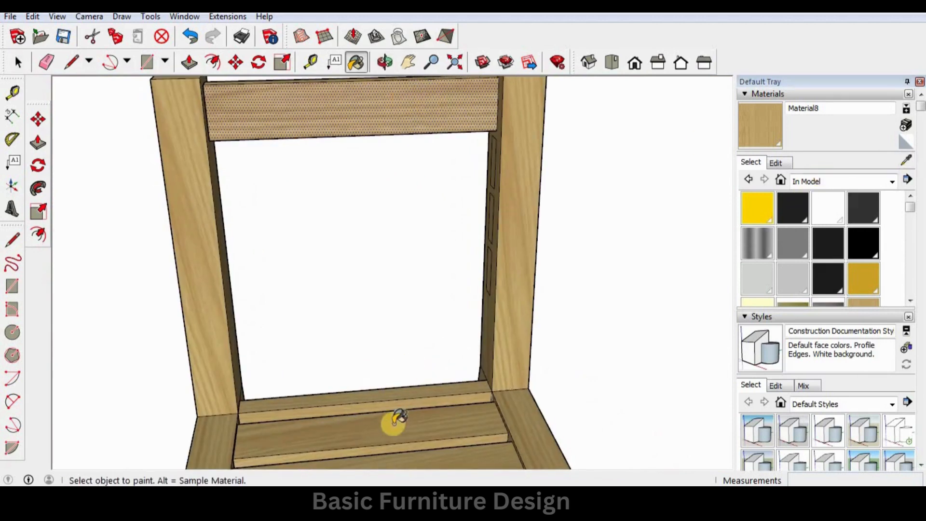
{"action": "mouse_move", "coordinate": [431, 279]}
{"action": "middle_mouse_down"}
{"action": "mouse_move", "coordinate": [451, 465]}
{"action": "mouse_move", "coordinate": [418, 347]}
{"action": "middle_mouse_up"}
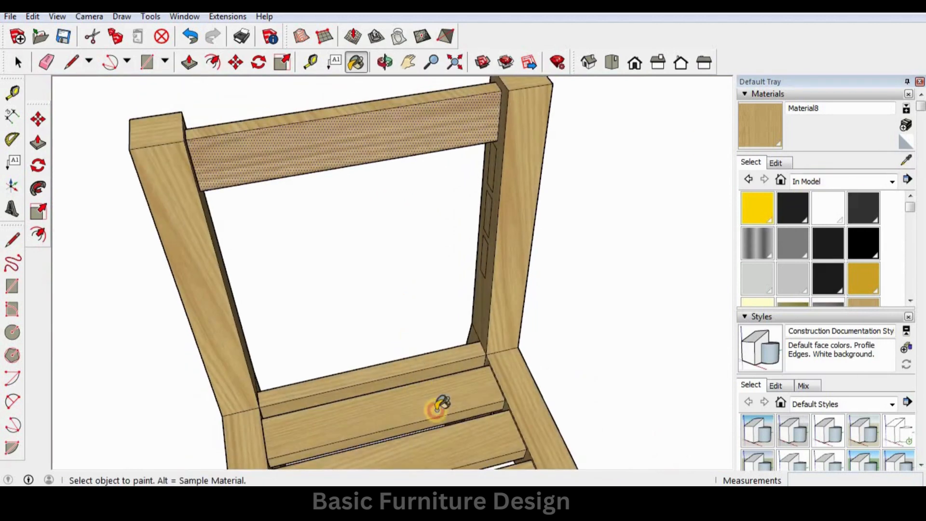
{"action": "scroll", "coordinate": [467, 393], "scroll_direction": "down", "scroll_amount": 4}
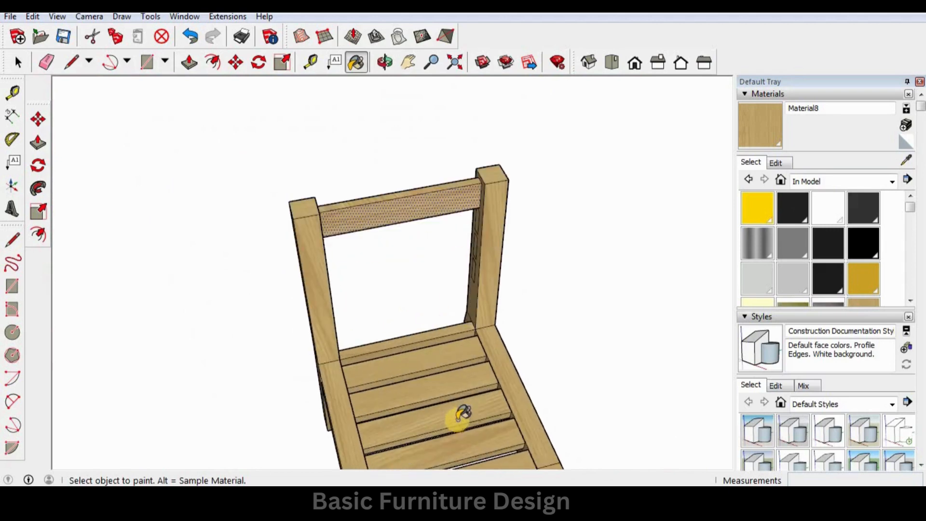
{"action": "scroll", "coordinate": [472, 310], "scroll_direction": "down", "scroll_amount": 3}
{"action": "scroll", "coordinate": [473, 407], "scroll_direction": "up", "scroll_amount": 2}
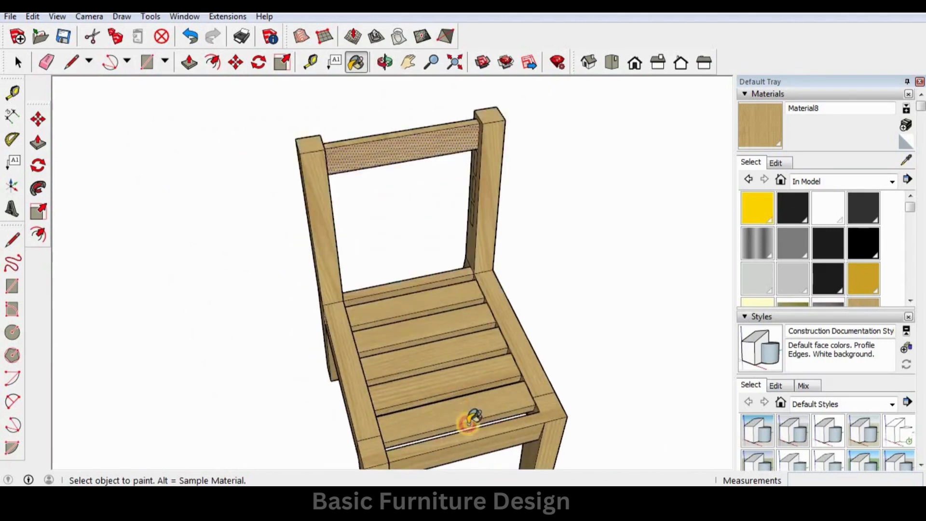
{"action": "key", "text": "space"}
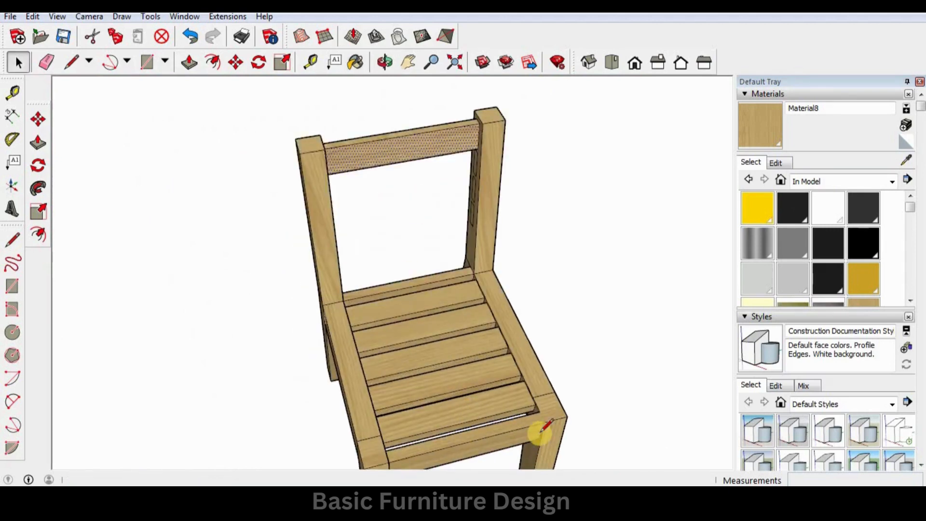
{"action": "key", "text": "l"}
{"action": "key", "text": "space"}
Select the top backrest slat's faces and edges and copy them down onto the second slat outline
{"action": "scroll", "coordinate": [381, 174], "scroll_direction": "down", "scroll_amount": 2}
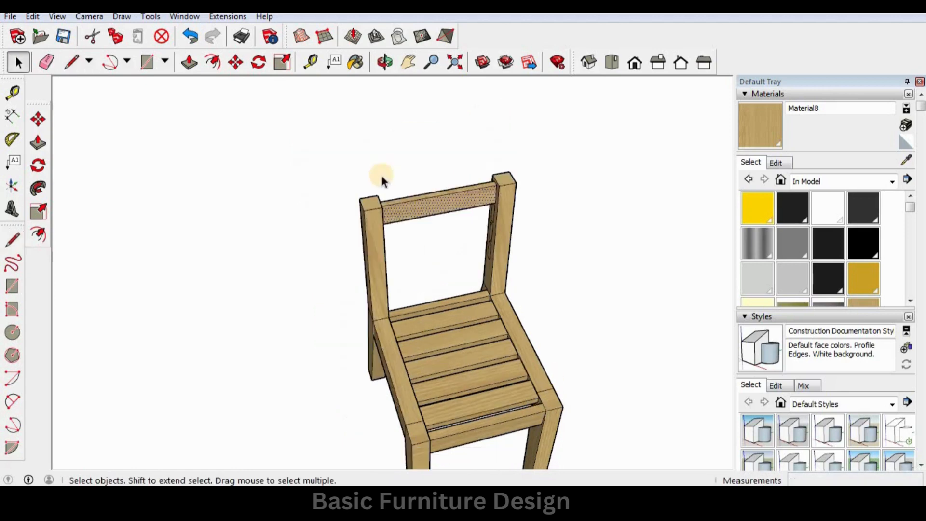
{"action": "scroll", "coordinate": [464, 182], "scroll_direction": "up", "scroll_amount": 2}
{"action": "middle_click_drag", "start_coordinate": [484, 232], "coordinate": [613, 159]}
{"action": "scroll", "coordinate": [464, 158], "scroll_direction": "up", "scroll_amount": 3}
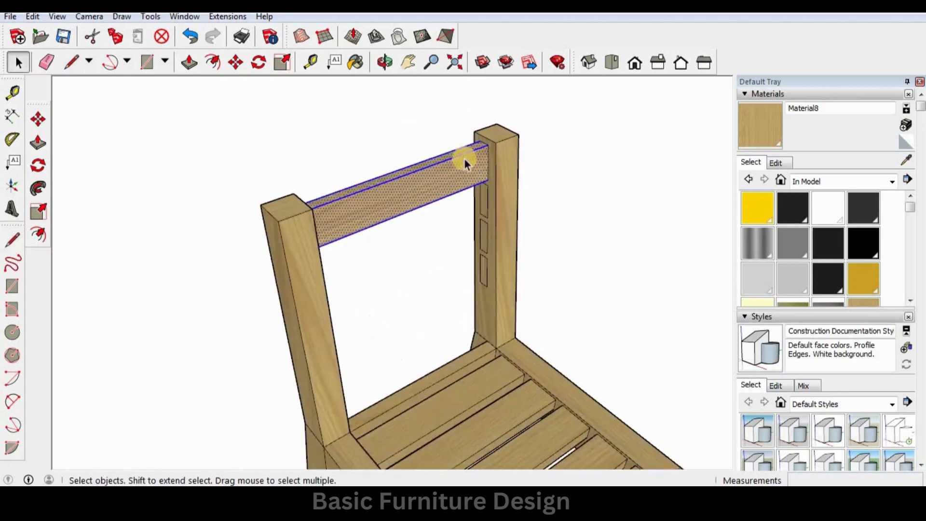
{"action": "key", "text": "m"}
{"action": "left_click", "coordinate": [496, 140]}
{"action": "key", "text": "ctrl"}
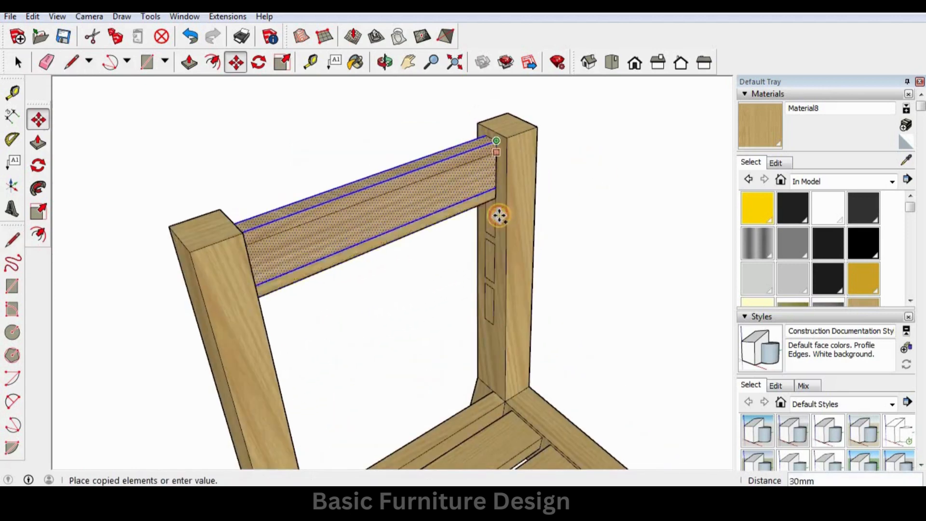
{"action": "scroll", "coordinate": [503, 203], "scroll_direction": "up", "scroll_amount": 2}
{"action": "left_click", "coordinate": [492, 193]}
{"action": "key", "text": "space"}
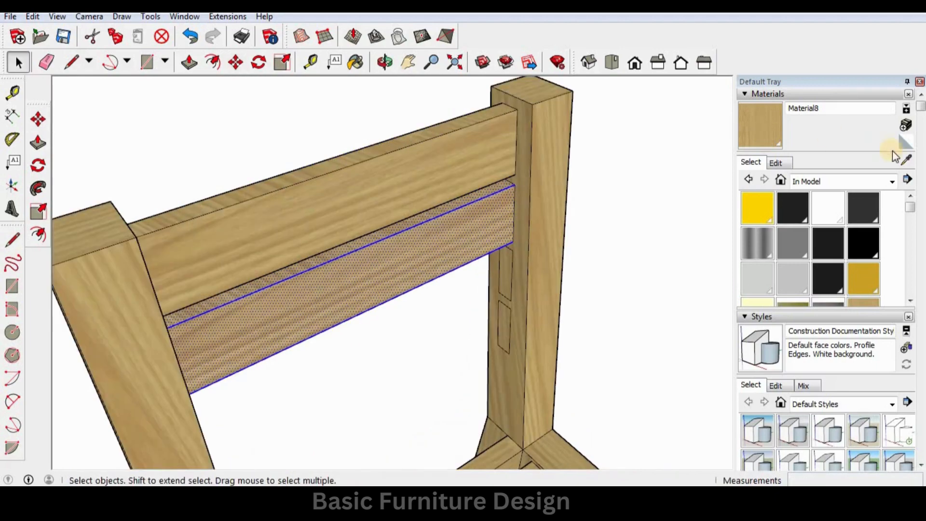
{"action": "key", "text": "b"}
{"action": "scroll", "coordinate": [467, 194], "scroll_direction": "up", "scroll_amount": 2}
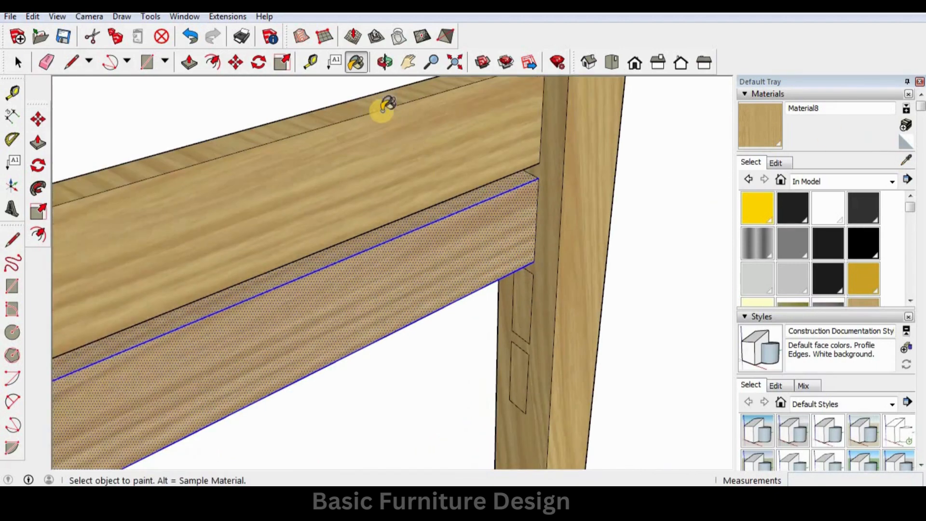
{"action": "mouse_move", "coordinate": [155, 218]}
{"action": "middle_mouse_down"}
{"action": "mouse_move", "coordinate": [656, 201]}
{"action": "mouse_move", "coordinate": [571, 236]}
{"action": "mouse_move", "coordinate": [315, 222]}
{"action": "mouse_move", "coordinate": [383, 212]}
{"action": "middle_mouse_up"}
{"action": "scroll", "coordinate": [482, 237], "scroll_direction": "down", "scroll_amount": 3}
{"action": "key", "text": "space"}
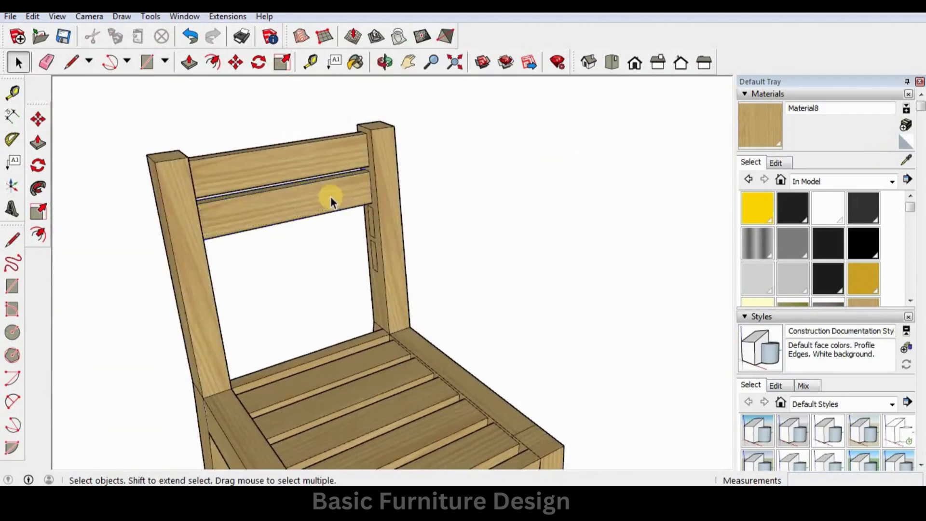
Select the upper two backrest slats' faces and edges and copy them down onto the lower two slat outlines
{"action": "scroll", "coordinate": [331, 198], "scroll_direction": "up", "scroll_amount": 3}
{"action": "scroll", "coordinate": [291, 170], "scroll_direction": "up", "scroll_amount": 2}
{"action": "left_click", "coordinate": [265, 251]}
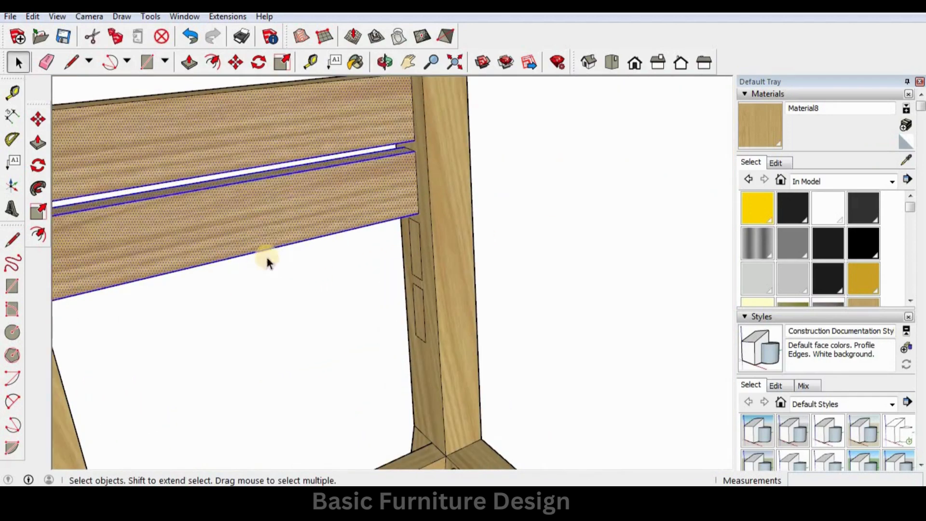
{"action": "scroll", "coordinate": [273, 245], "scroll_direction": "down", "scroll_amount": 2}
{"action": "scroll", "coordinate": [314, 147], "scroll_direction": "up", "scroll_amount": 3}
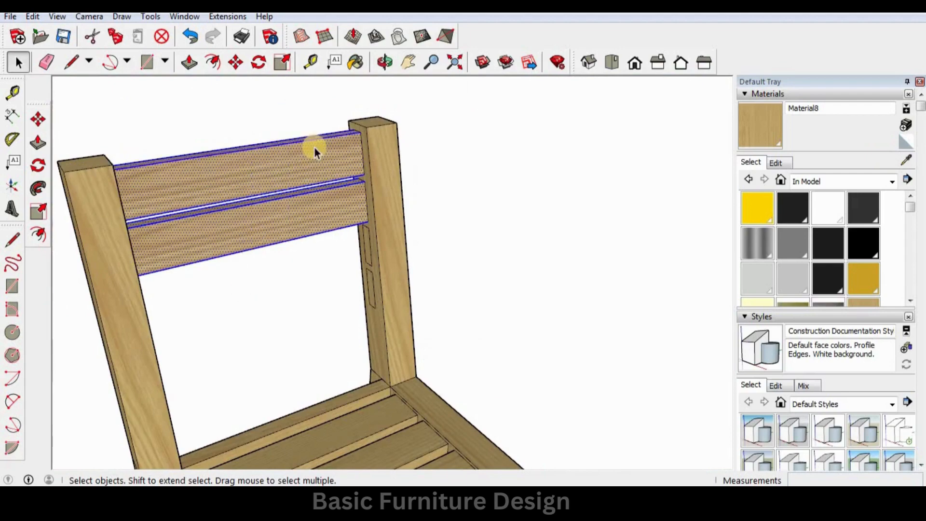
{"action": "key", "text": "m"}
{"action": "left_click", "coordinate": [368, 131]}
{"action": "key", "text": "ctrl"}
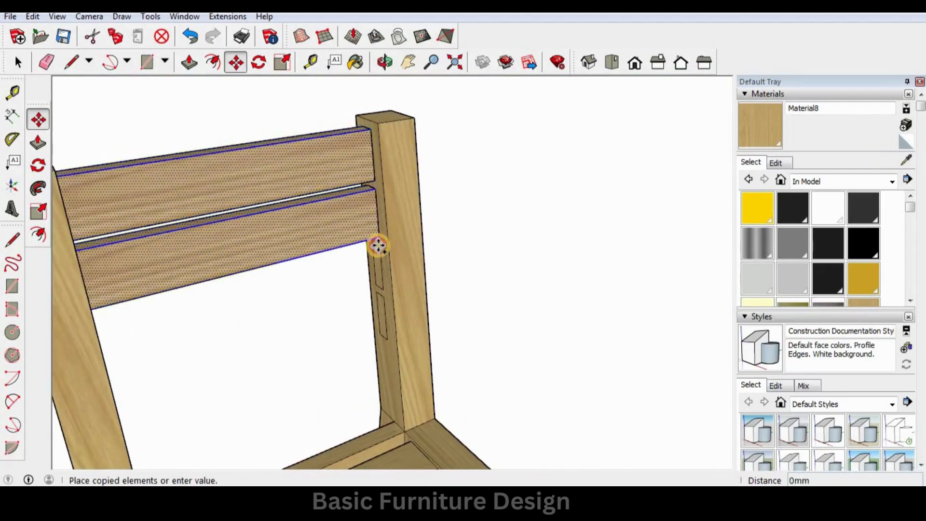
{"action": "scroll", "coordinate": [379, 244], "scroll_direction": "up", "scroll_amount": 3}
{"action": "left_click", "coordinate": [379, 235]}
{"action": "scroll", "coordinate": [367, 277], "scroll_direction": "down", "scroll_amount": 4}
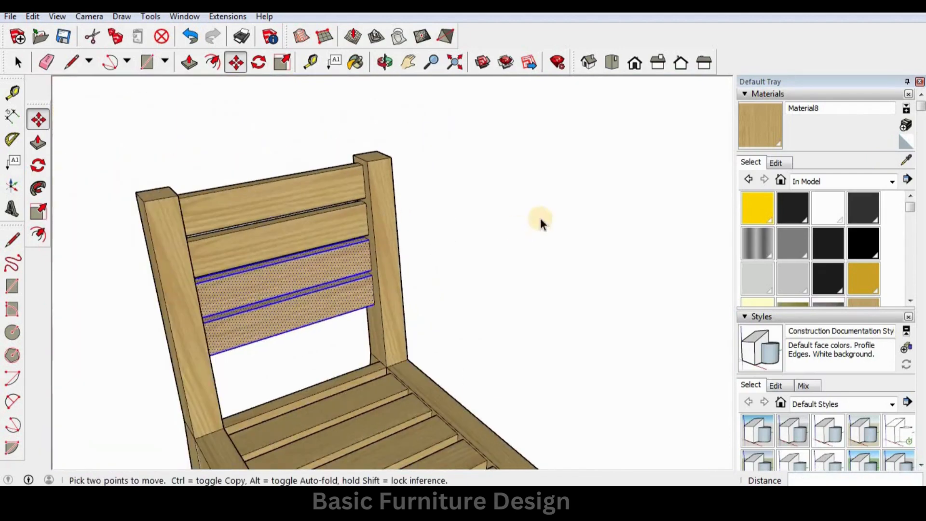
{"action": "key", "text": "space"}
{"action": "left_click", "coordinate": [541, 224]}
Open the chair's side frame for editing, sample its wood material and paint it onto the rear leg's face
{"action": "middle_click_drag", "start_coordinate": [182, 259], "coordinate": [381, 240]}
{"action": "scroll", "coordinate": [384, 237], "scroll_direction": "down", "scroll_amount": 3}
{"action": "middle_click_drag", "start_coordinate": [376, 278], "coordinate": [496, 274]}
{"action": "scroll", "coordinate": [412, 309], "scroll_direction": "down", "scroll_amount": 4}
{"action": "middle_click_drag", "start_coordinate": [391, 319], "coordinate": [369, 333]}
{"action": "scroll", "coordinate": [376, 341], "scroll_direction": "up", "scroll_amount": 3}
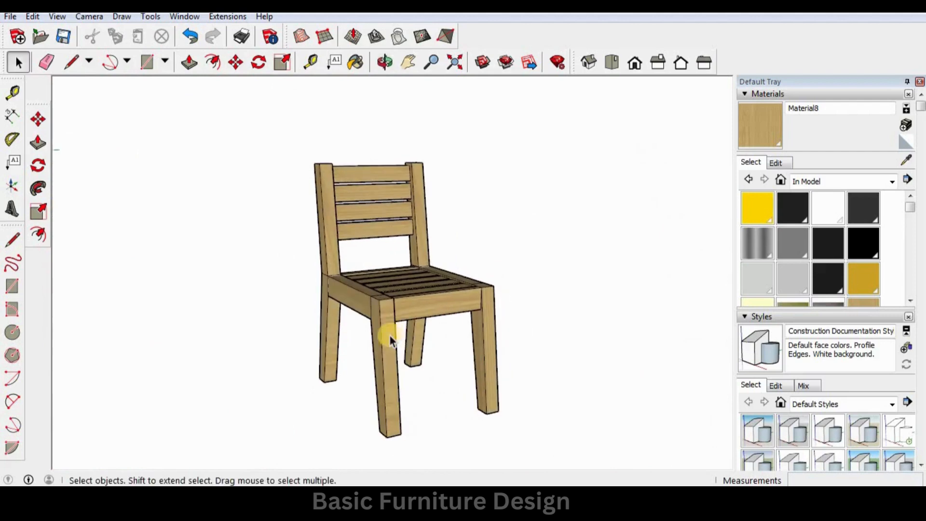
{"action": "left_click", "coordinate": [390, 336]}
{"action": "double_click", "coordinate": [390, 336]}
{"action": "left_click", "coordinate": [906, 164]}
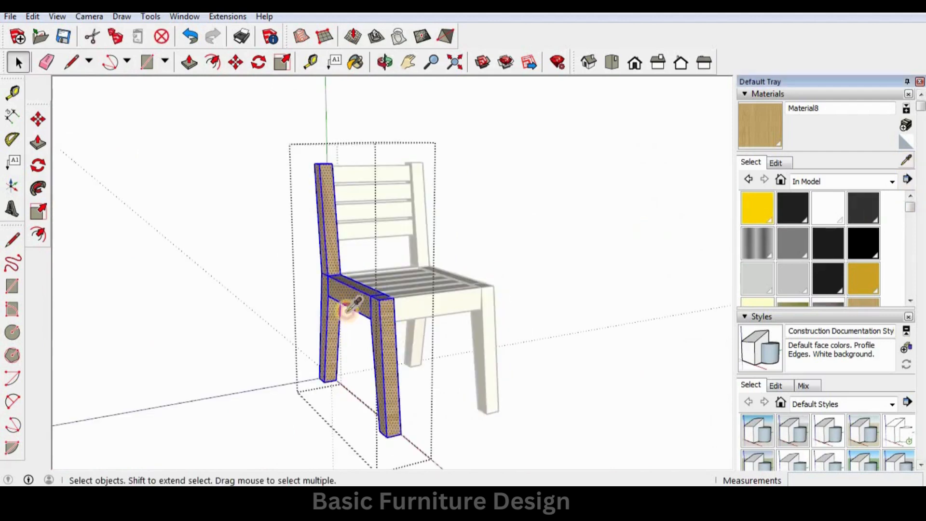
{"action": "scroll", "coordinate": [363, 319], "scroll_direction": "up", "scroll_amount": 3}
{"action": "middle_click_drag", "start_coordinate": [363, 318], "coordinate": [522, 309]}
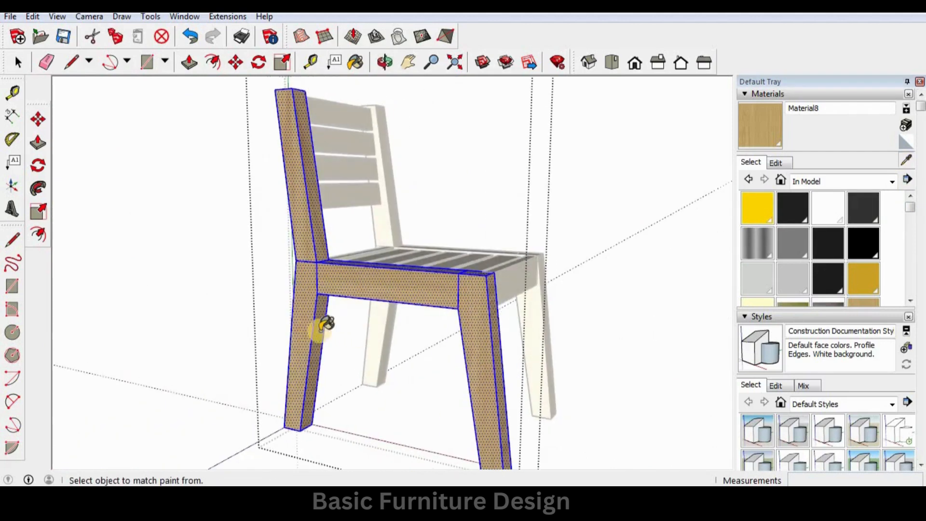
{"action": "left_click", "coordinate": [326, 324]}
Rotate and shift the wood texture on the front leg's front face so the grain runs straight along the leg
{"action": "mouse_move", "coordinate": [367, 327]}
{"action": "middle_mouse_down"}
{"action": "mouse_move", "coordinate": [376, 317]}
{"action": "mouse_move", "coordinate": [304, 337]}
{"action": "mouse_move", "coordinate": [341, 329]}
{"action": "middle_mouse_up"}
{"action": "right_click", "coordinate": [335, 331]}
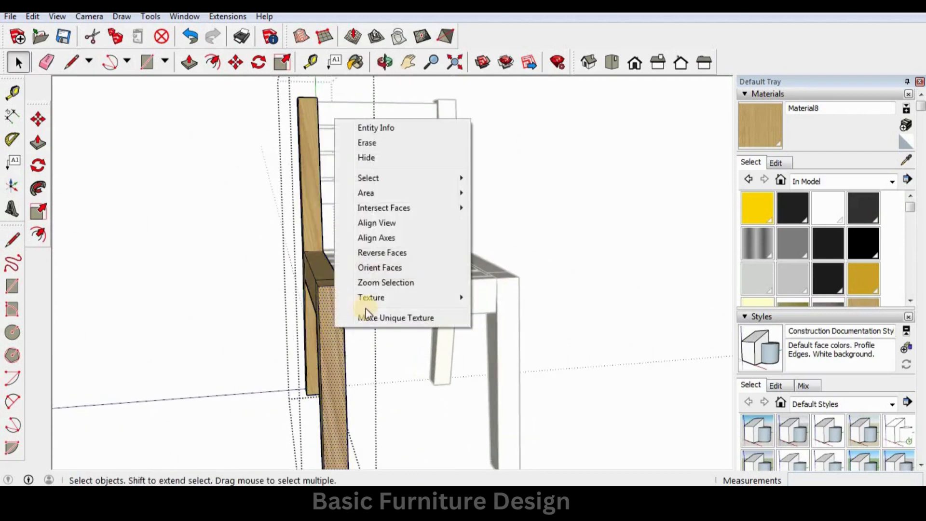
{"action": "mouse_move", "coordinate": [434, 297]}
{"action": "left_click", "coordinate": [499, 300]}
{"action": "scroll", "coordinate": [349, 324], "scroll_direction": "down", "scroll_amount": 1}
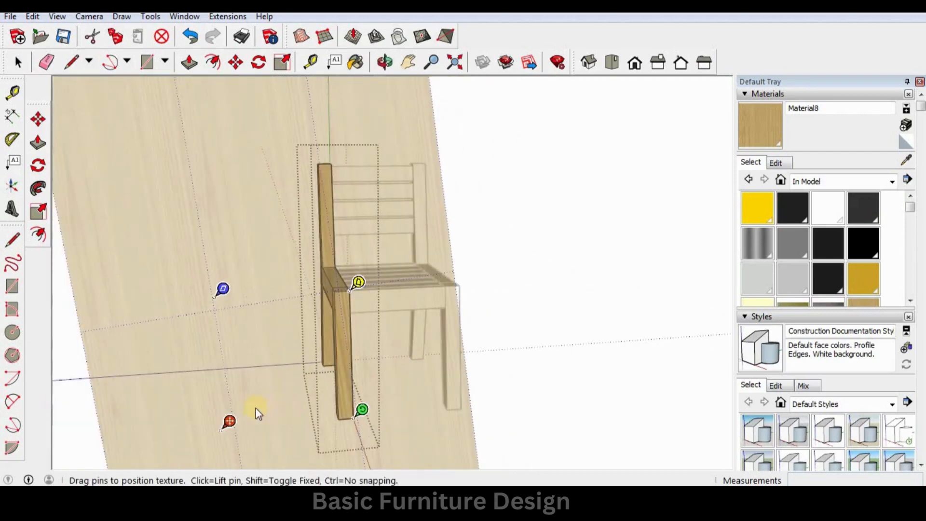
{"action": "left_click_drag", "start_coordinate": [362, 410], "coordinate": [342, 424]}
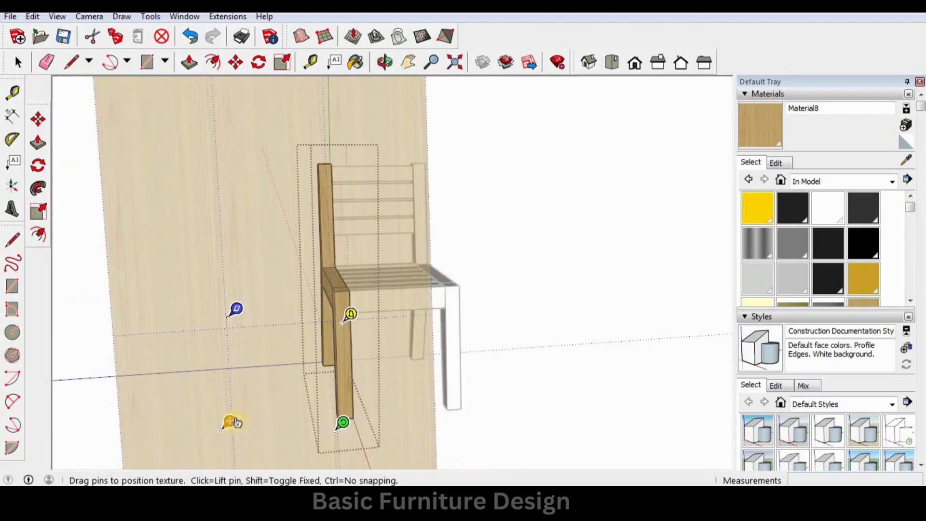
{"action": "left_click_drag", "start_coordinate": [230, 400], "coordinate": [230, 367]}
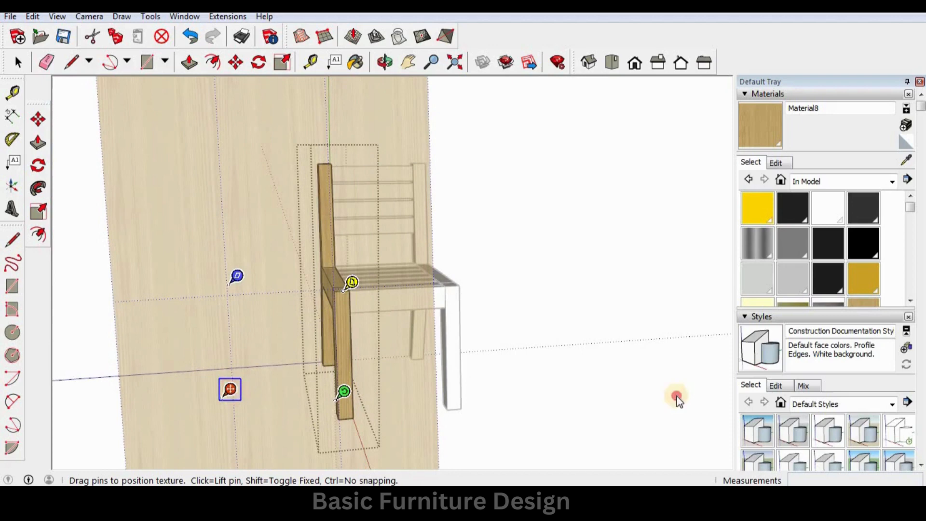
{"action": "left_click", "coordinate": [627, 366]}
Sample the wood material from the front leg's outer side face
{"action": "scroll", "coordinate": [383, 358], "scroll_direction": "up", "scroll_amount": 5}
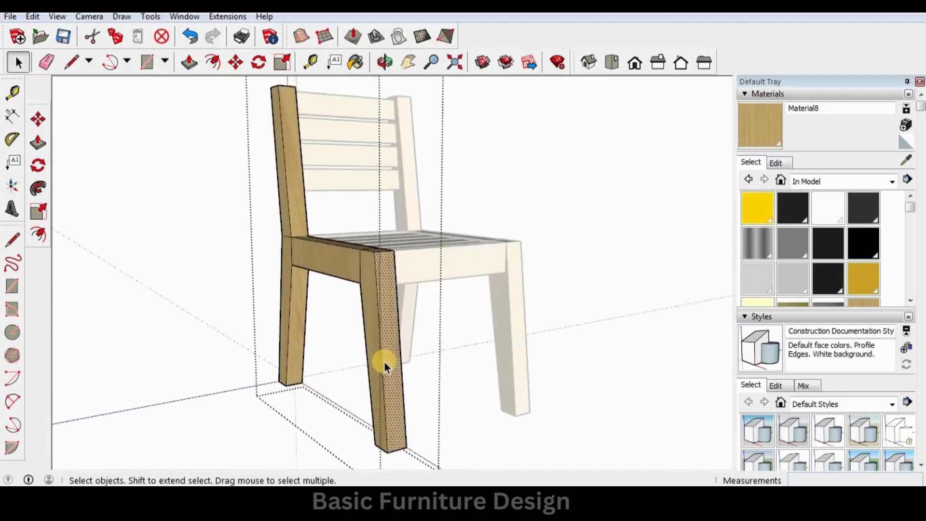
{"action": "scroll", "coordinate": [384, 363], "scroll_direction": "up", "scroll_amount": 2}
{"action": "left_click", "coordinate": [906, 159]}
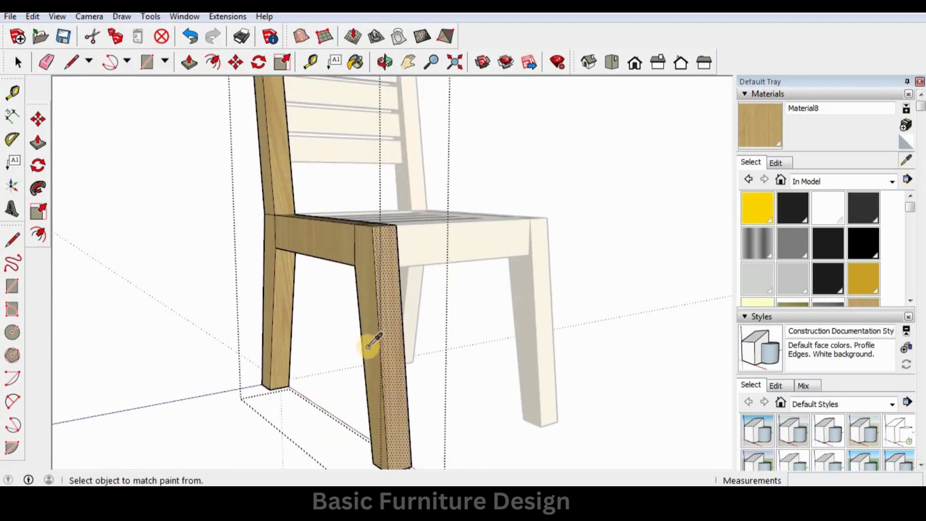
{"action": "left_click", "coordinate": [371, 334]}
Rotate the wood texture on the side rail's outer face so the grain runs along the rail's length
{"action": "middle_click_drag", "start_coordinate": [264, 309], "coordinate": [398, 267]}
{"action": "key", "text": "space"}
{"action": "right_click", "coordinate": [401, 259]}
{"action": "mouse_move", "coordinate": [458, 440]}
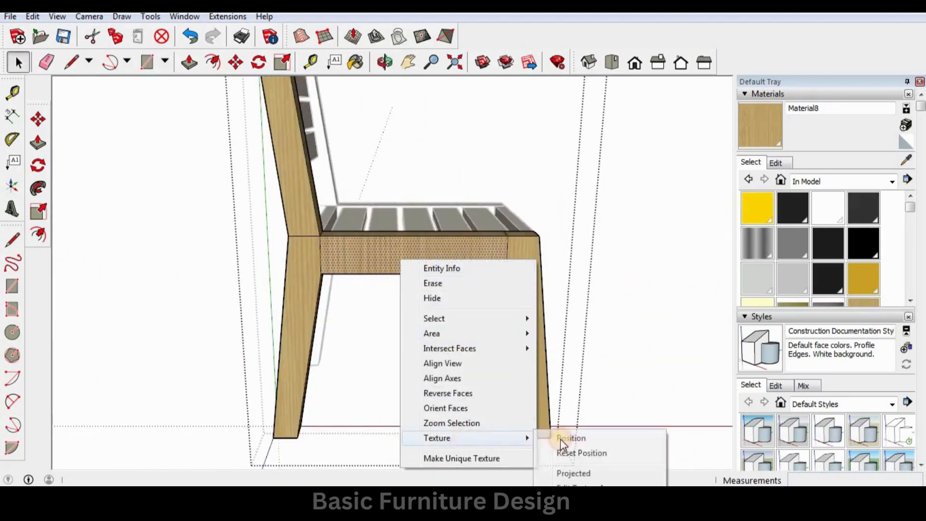
{"action": "left_click", "coordinate": [561, 439]}
{"action": "right_click", "coordinate": [449, 274]}
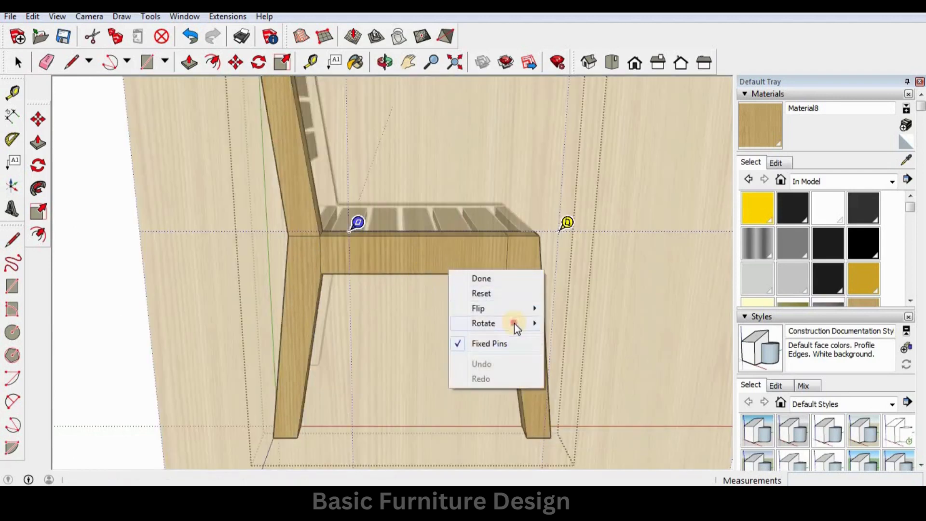
{"action": "mouse_move", "coordinate": [513, 324]}
{"action": "left_click", "coordinate": [569, 323]}
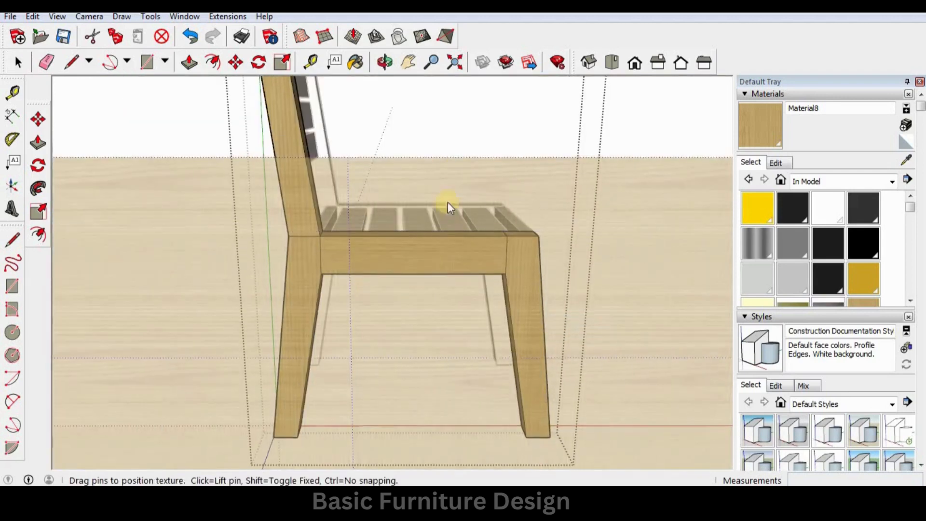
{"action": "left_click", "coordinate": [464, 138]}
Sample the side rail's lengthwise grain, paint it onto the front leg's top face, and leave the side frame's editing
{"action": "middle_click_drag", "start_coordinate": [441, 376], "coordinate": [457, 400]}
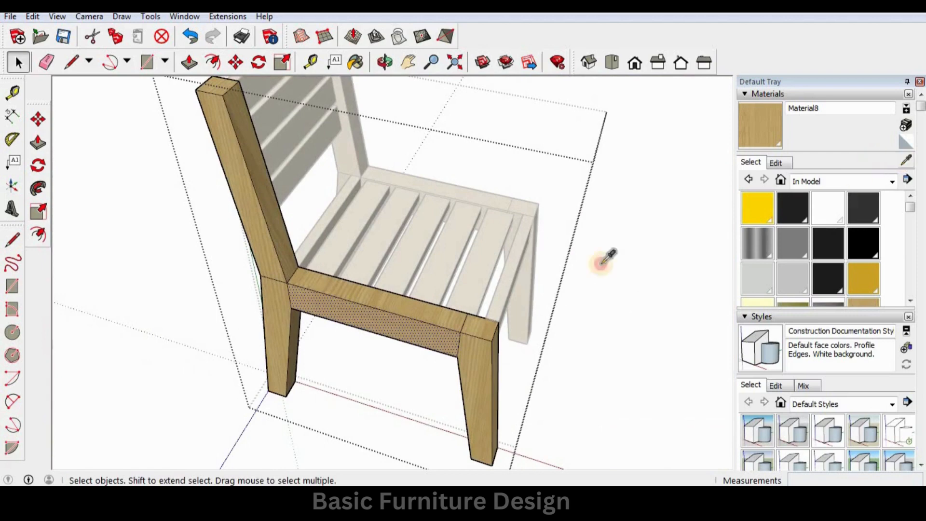
{"action": "scroll", "coordinate": [465, 320], "scroll_direction": "up", "scroll_amount": 2}
{"action": "left_click", "coordinate": [436, 326]}
{"action": "left_click", "coordinate": [493, 336]}
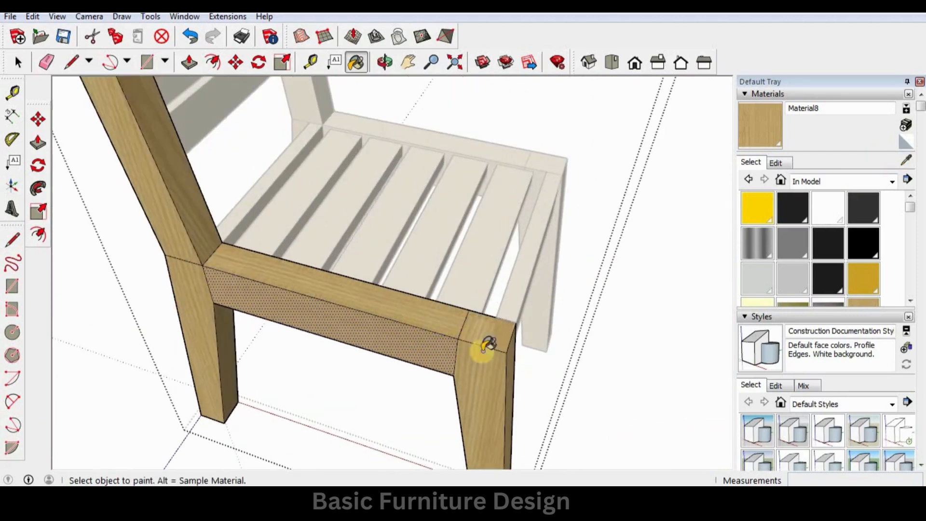
{"action": "mouse_move", "coordinate": [489, 344]}
{"action": "middle_mouse_down"}
{"action": "mouse_move", "coordinate": [528, 310]}
{"action": "mouse_move", "coordinate": [529, 268]}
{"action": "mouse_move", "coordinate": [499, 256]}
{"action": "mouse_move", "coordinate": [264, 246]}
{"action": "middle_mouse_up"}
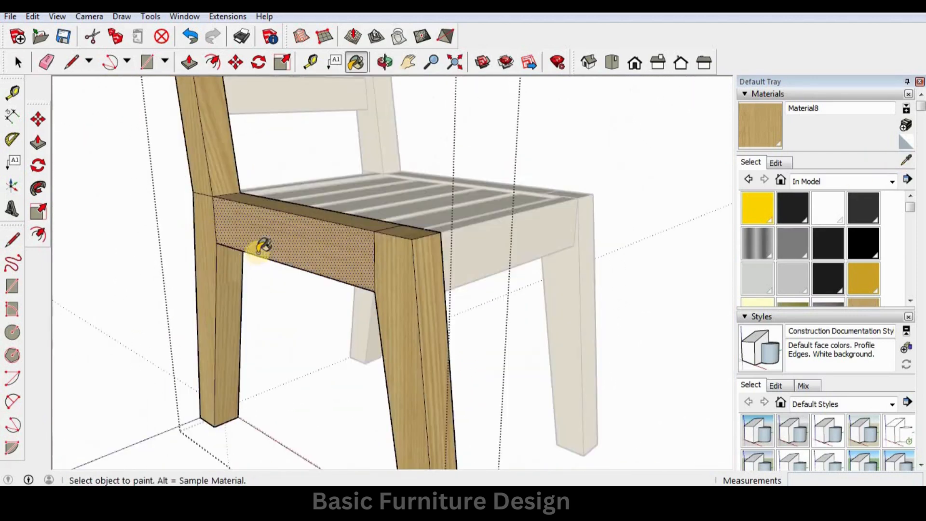
{"action": "key", "text": "space"}
{"action": "left_click", "coordinate": [668, 308]}
{"action": "middle_click_drag", "start_coordinate": [284, 314], "coordinate": [395, 311]}
{"action": "scroll", "coordinate": [425, 324], "scroll_direction": "down", "scroll_amount": 3}
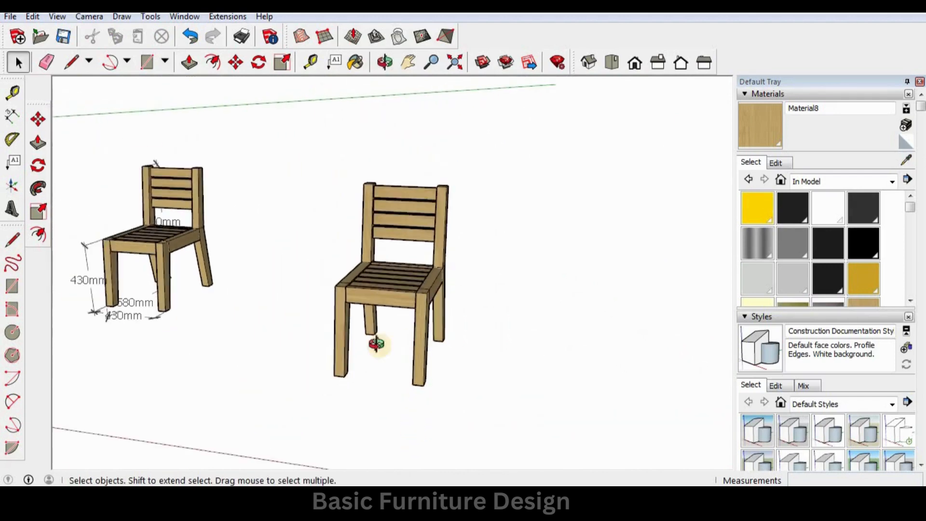
{"action": "middle_click_drag", "start_coordinate": [377, 343], "coordinate": [451, 327]}
{"action": "scroll", "coordinate": [422, 299], "scroll_direction": "up", "scroll_amount": 3}
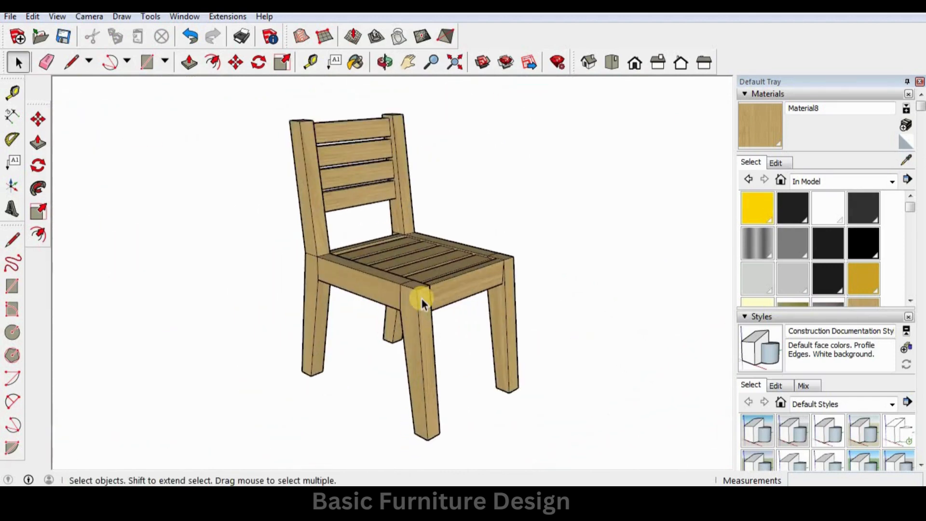
{"action": "scroll", "coordinate": [421, 302], "scroll_direction": "down", "scroll_amount": 1}
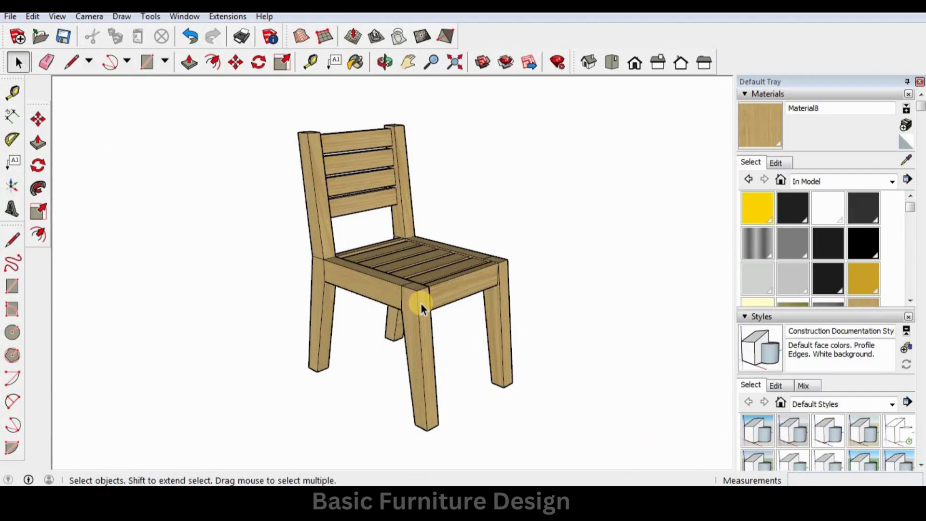